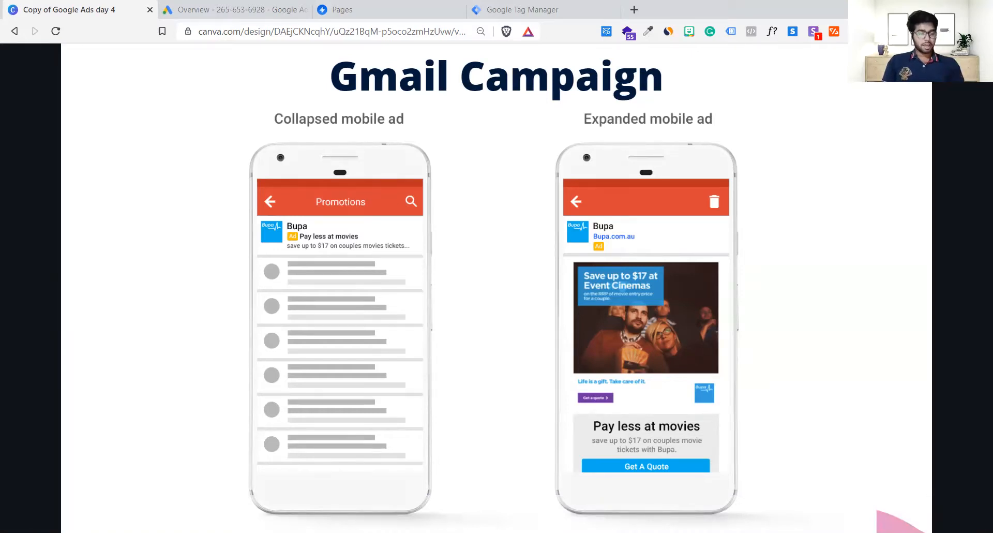
Switch from the presentation to Google Ads and start a new campaign from the All campaigns overview
{"action": "key", "text": "Right"}
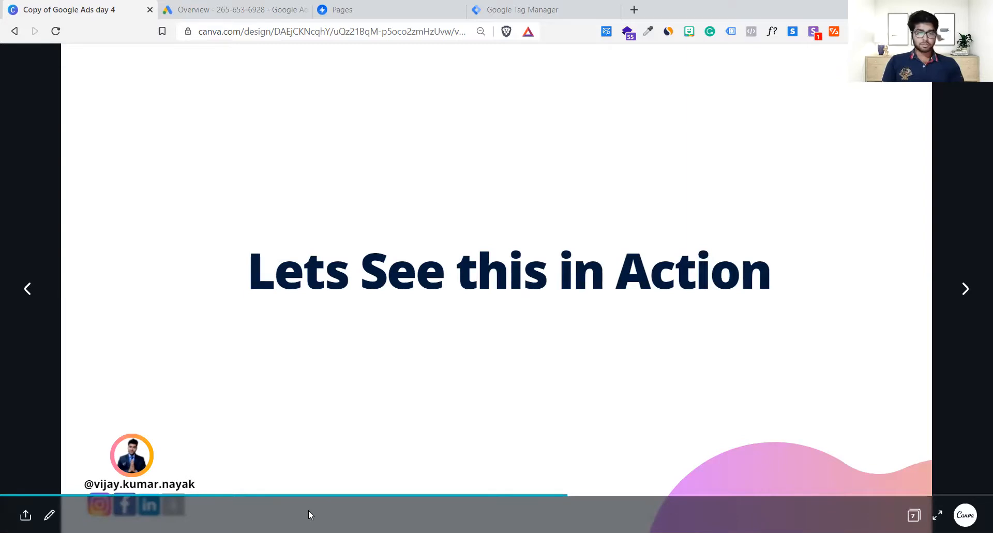
{"action": "left_click", "coordinate": [247, 7]}
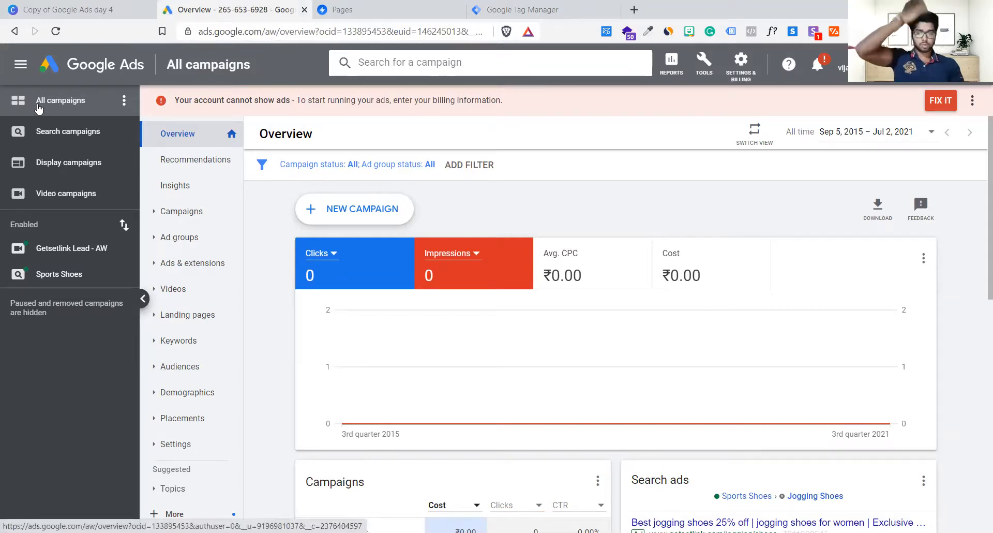
{"action": "left_click", "coordinate": [39, 109]}
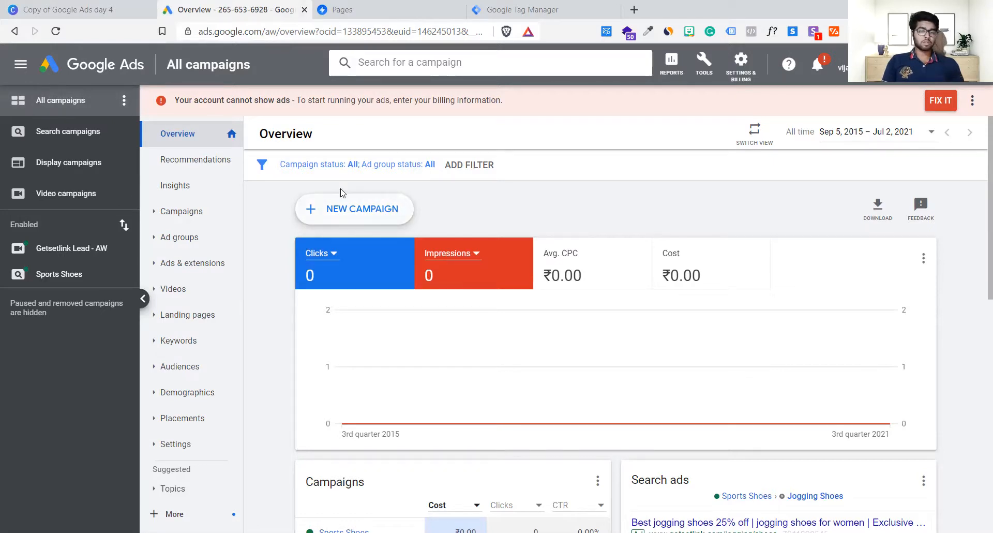
{"action": "left_click", "coordinate": [347, 210]}
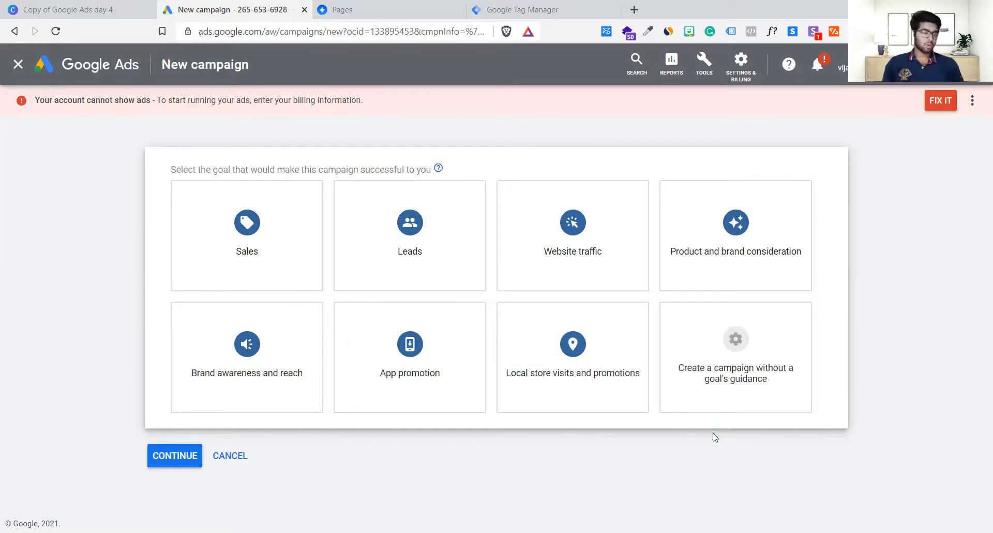
Choose a Display campaign without a goal's guidance and select the Gmail campaign subtype
{"action": "left_click", "coordinate": [712, 391]}
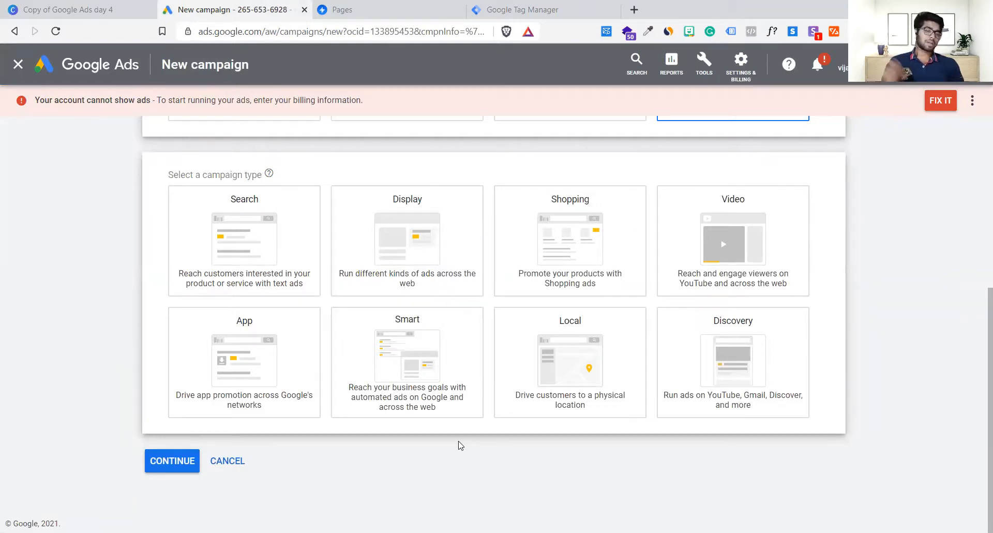
{"action": "left_click", "coordinate": [373, 241]}
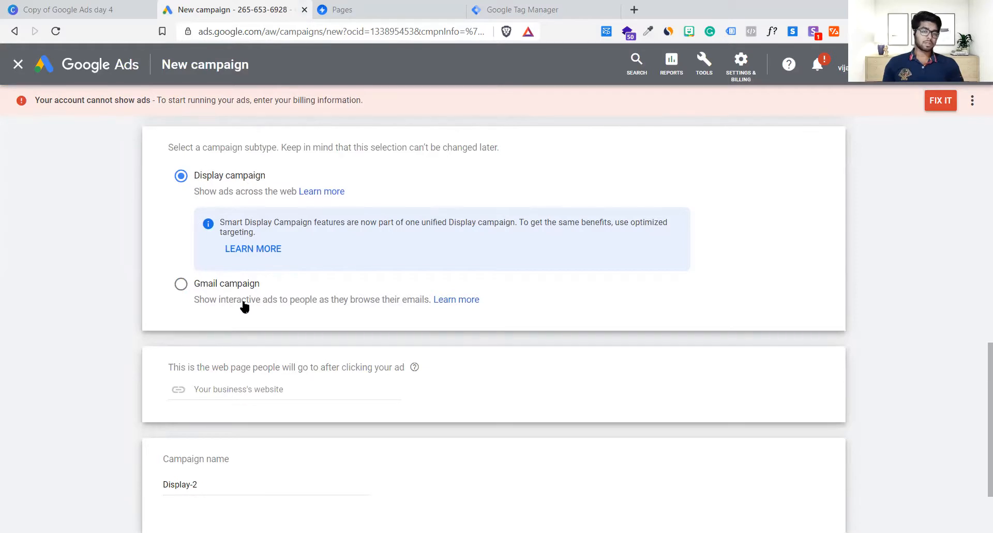
{"action": "left_click", "coordinate": [180, 284]}
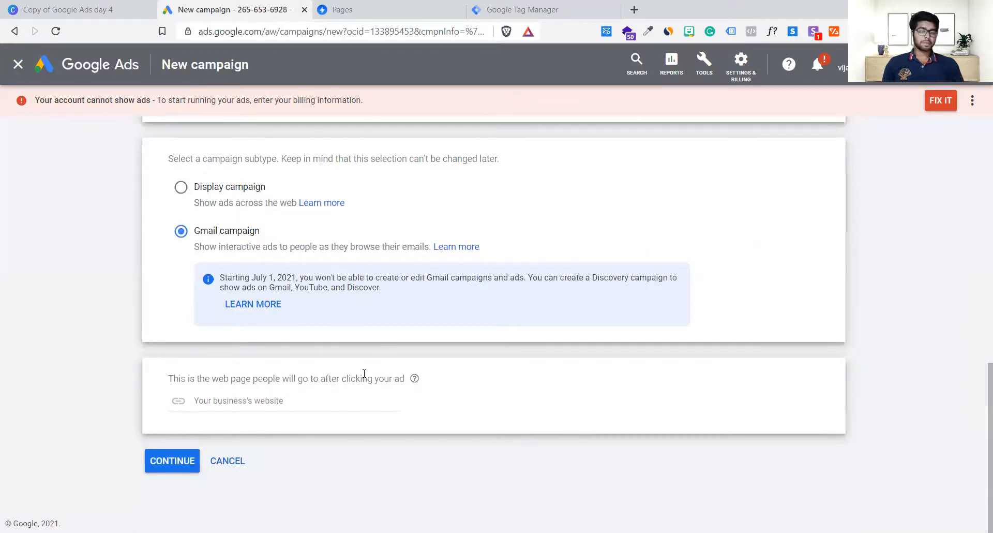
Examine the notice under the Gmail campaign subtype and compare it with the Discovery campaign type
{"action": "scroll", "coordinate": [362, 373], "scroll_direction": "up", "scroll_amount": 1}
{"action": "left_click", "coordinate": [215, 446]}
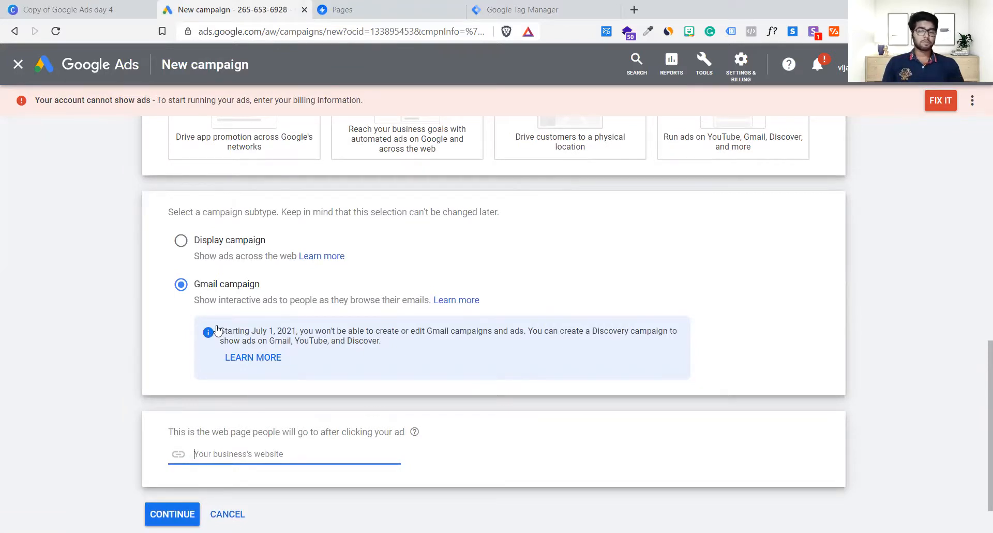
{"action": "left_click_drag", "start_coordinate": [213, 332], "coordinate": [392, 346]}
{"action": "left_click", "coordinate": [397, 349]}
{"action": "scroll", "coordinate": [397, 349], "scroll_direction": "down", "scroll_amount": 1}
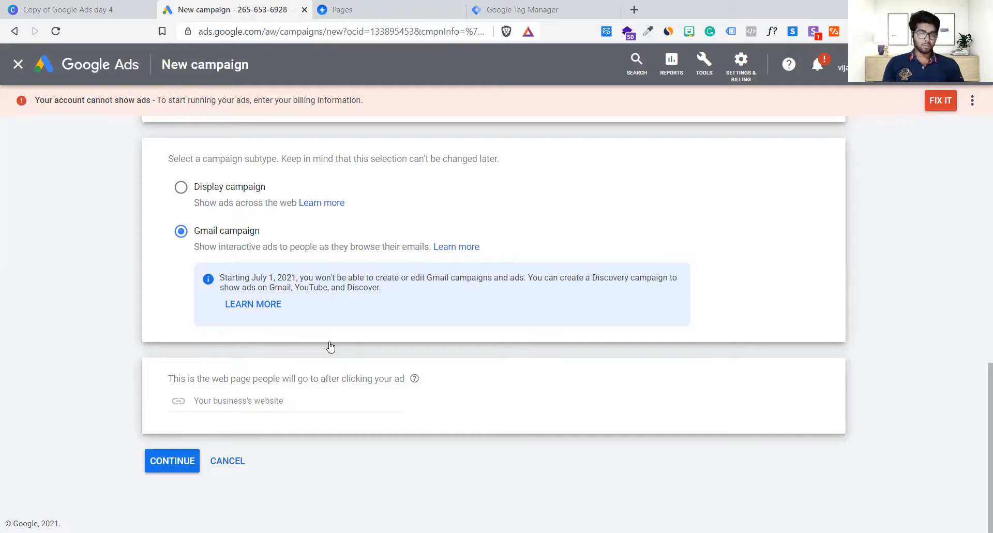
{"action": "scroll", "coordinate": [330, 348], "scroll_direction": "up", "scroll_amount": 11}
{"action": "scroll", "coordinate": [330, 347], "scroll_direction": "down", "scroll_amount": 7}
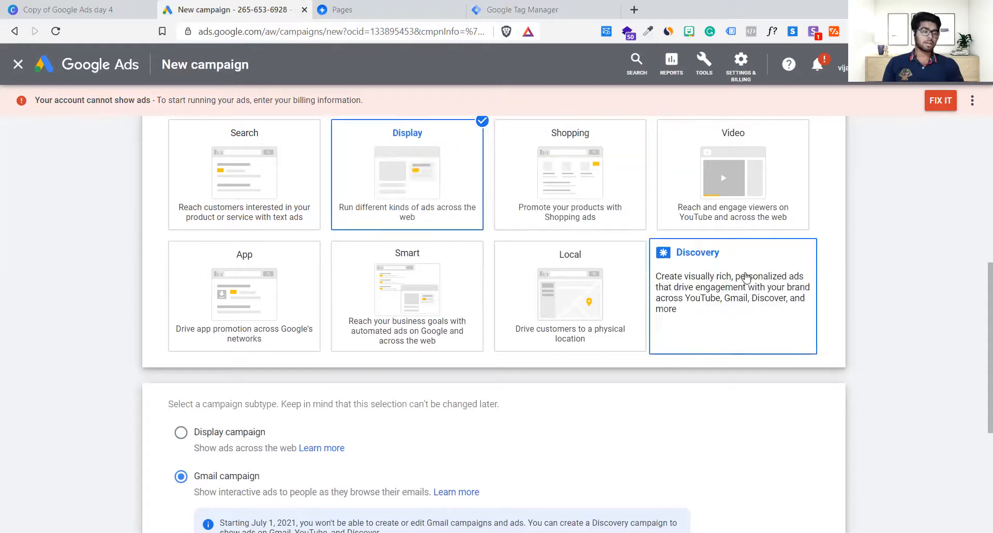
{"action": "scroll", "coordinate": [713, 308], "scroll_direction": "down", "scroll_amount": 5}
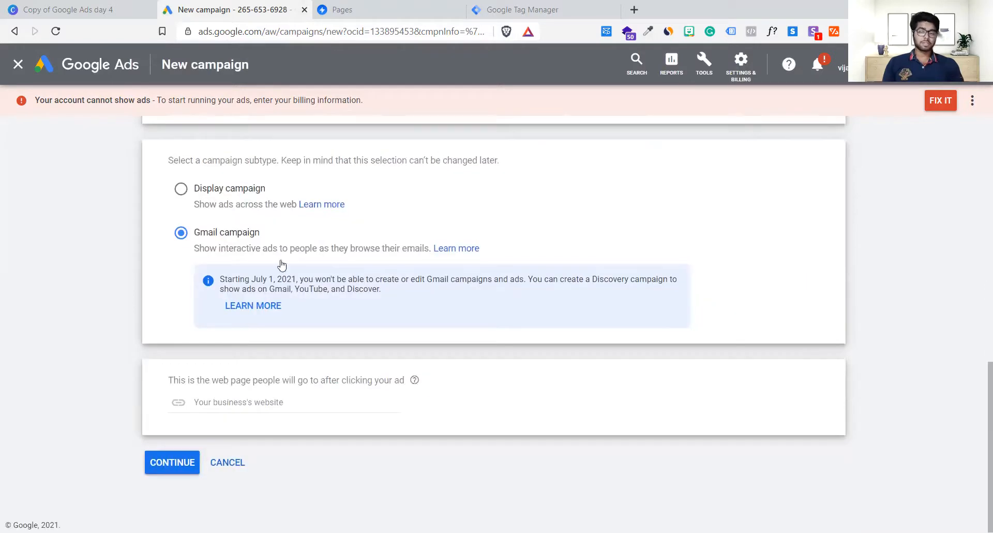
{"action": "left_click_drag", "start_coordinate": [217, 279], "coordinate": [384, 308]}
{"action": "left_click", "coordinate": [384, 309]}
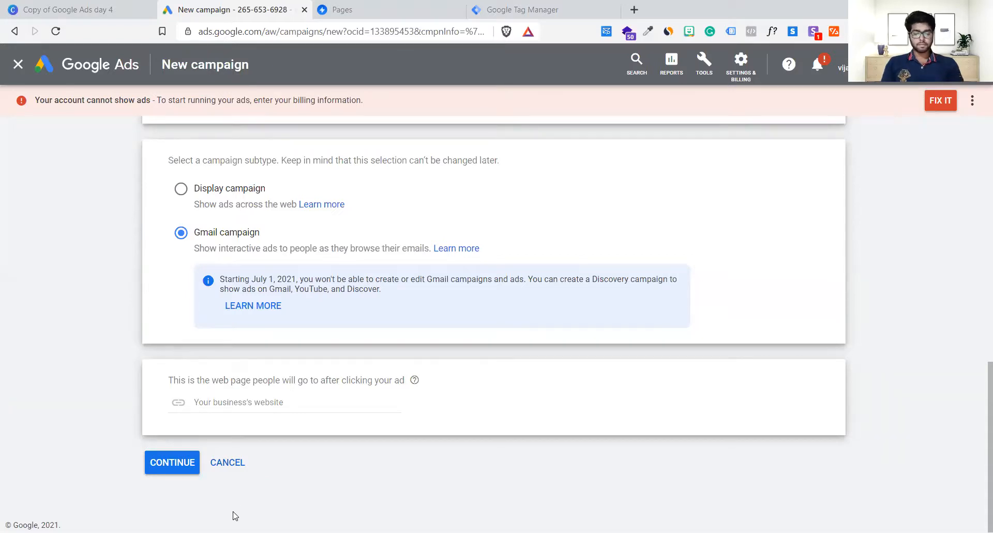
Enter getsetlink.com as the business website and continue to the campaign setup
{"action": "left_click", "coordinate": [252, 409]}
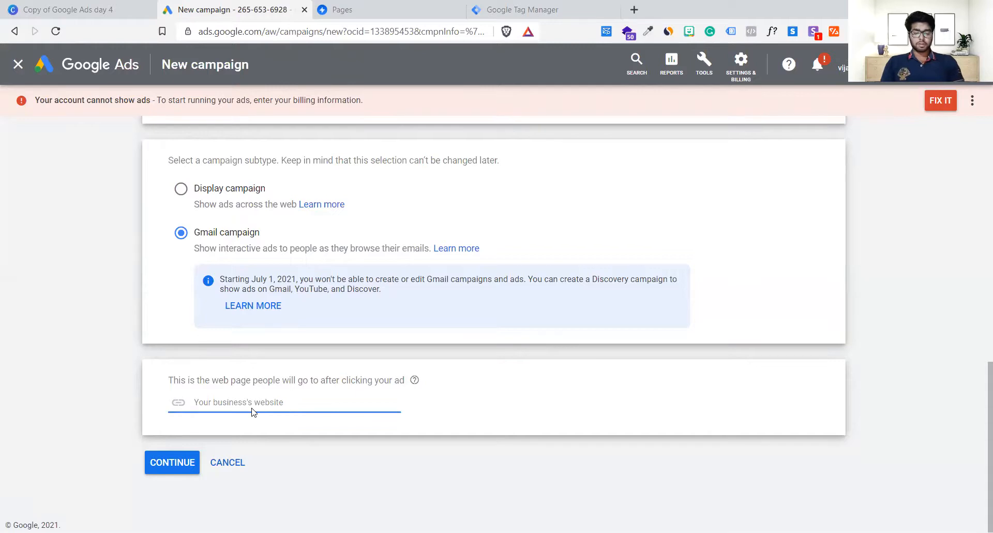
{"action": "type", "text": "getsetlink.com"}
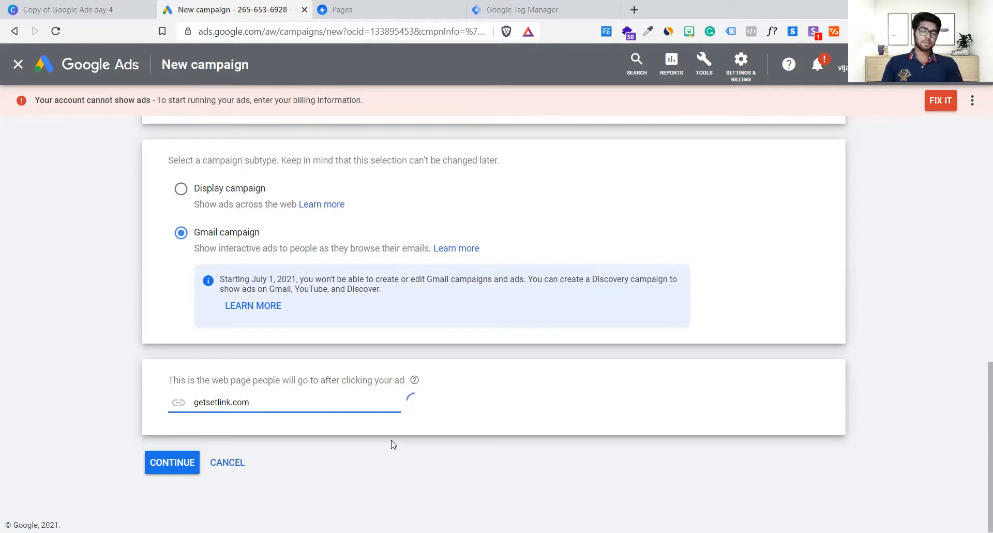
{"action": "left_click", "coordinate": [182, 465]}
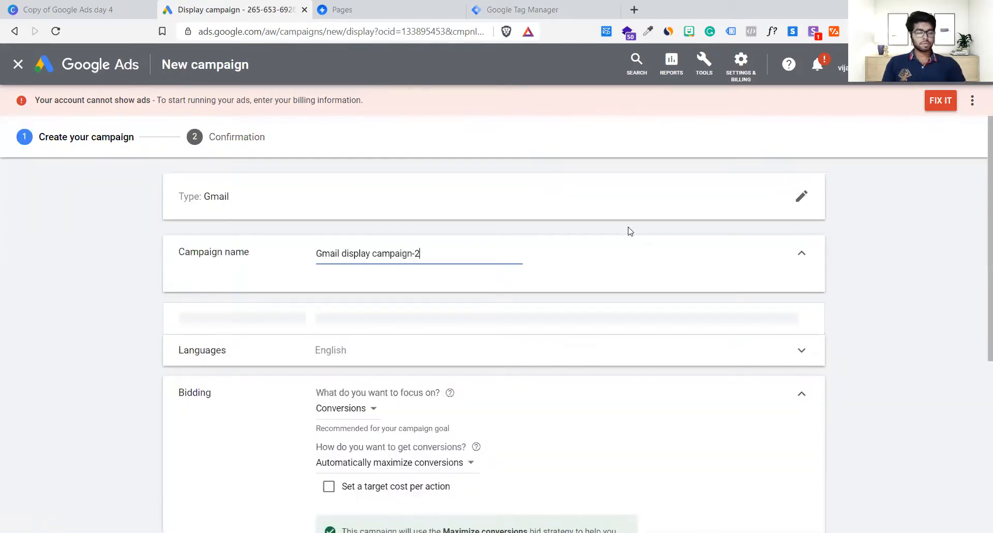
Rename the campaign as "Gmail display Campaign 1"
{"action": "triple_click", "coordinate": [440, 253]}
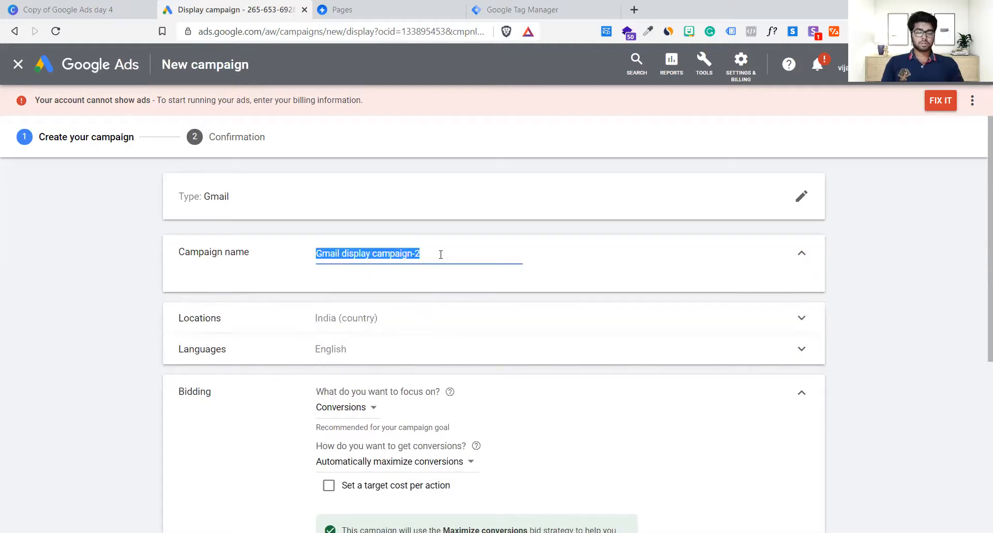
{"action": "left_click", "coordinate": [440, 254]}
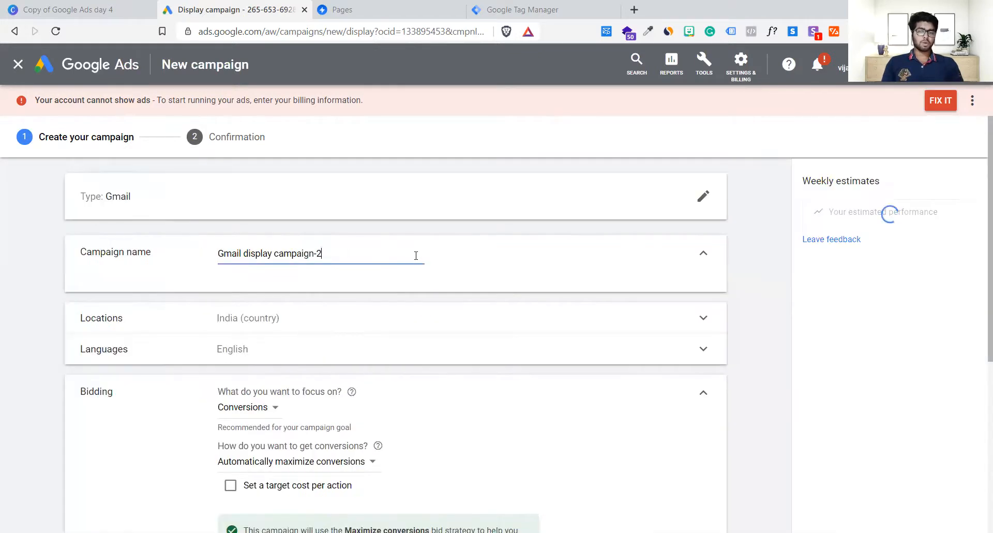
{"action": "left_click_drag", "start_coordinate": [330, 253], "coordinate": [278, 257]}
{"action": "key", "text": "BackSpace"}
{"action": "key", "text": "BackSpace"}
{"action": "type", "text": "Ca"}
{"action": "key", "text": "BackSpace"}
{"action": "key", "text": "BackSpace"}
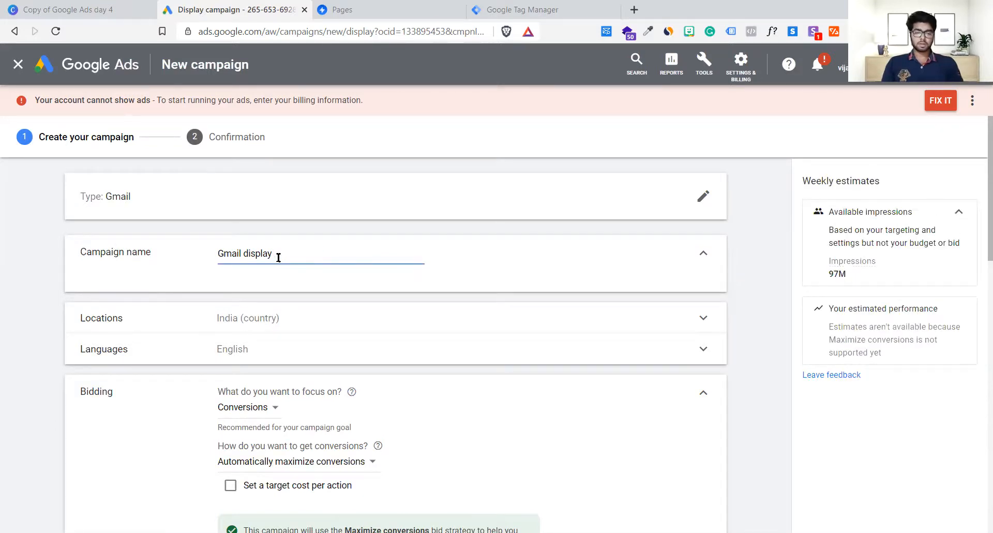
{"action": "type", "text": "Gap"}
{"action": "key", "text": "BackSpace"}
{"action": "type", "text": "mpaign 1"}
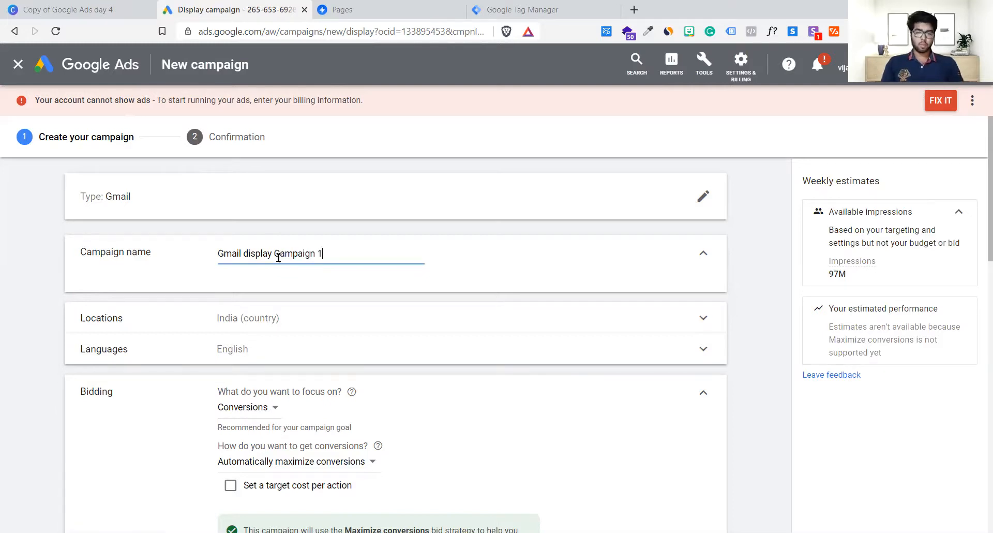
{"action": "scroll", "coordinate": [360, 347], "scroll_direction": "down", "scroll_amount": 1}
{"action": "scroll", "coordinate": [360, 348], "scroll_direction": "up", "scroll_amount": 1}
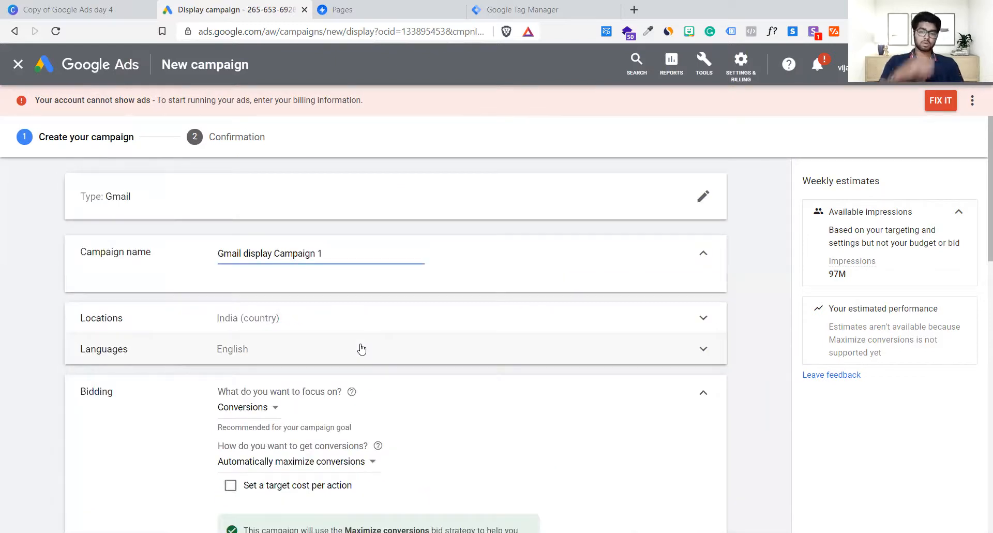
{"action": "left_click", "coordinate": [777, 290]}
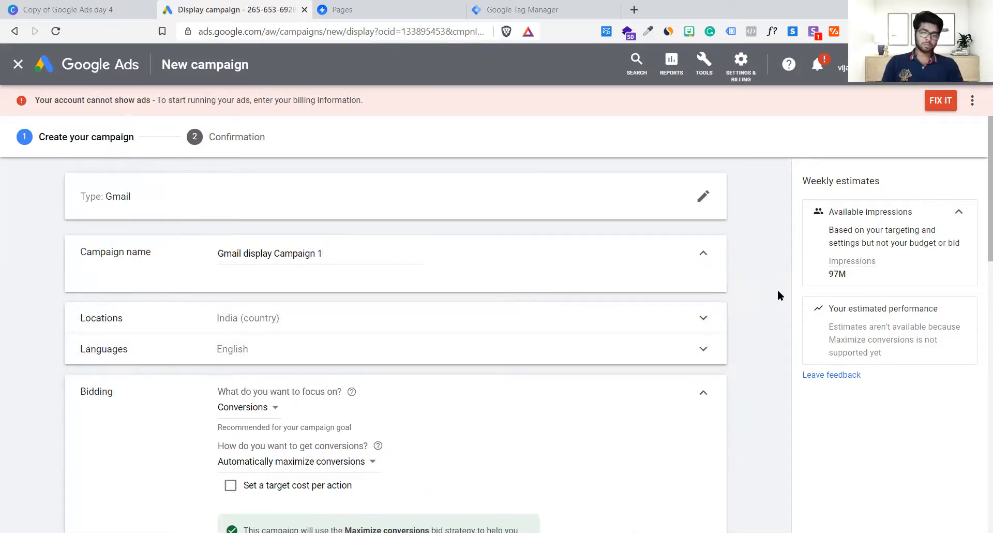
Expand the campaign's location and language targeting settings to review them
{"action": "scroll", "coordinate": [773, 291], "scroll_direction": "down", "scroll_amount": 1}
{"action": "left_click", "coordinate": [312, 293]}
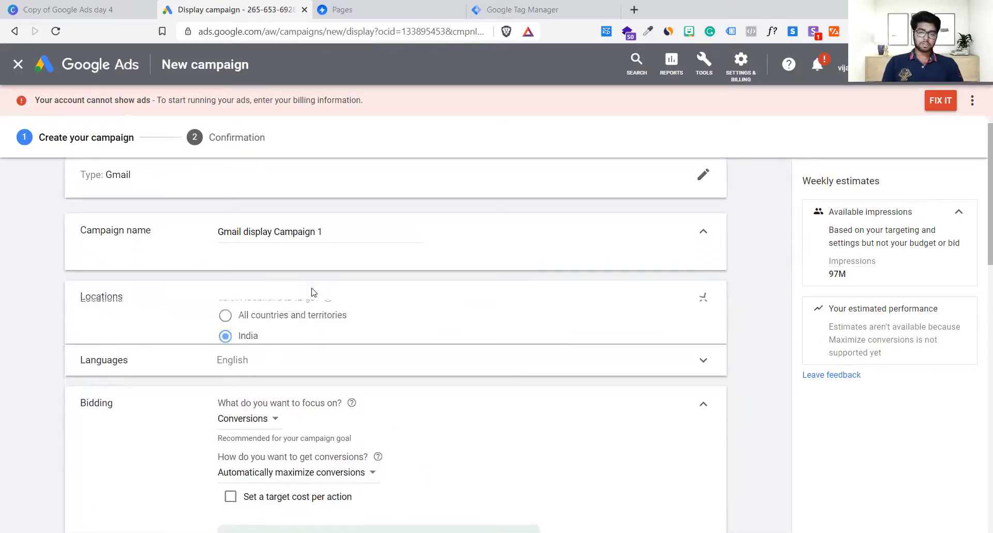
{"action": "scroll", "coordinate": [409, 371], "scroll_direction": "down", "scroll_amount": 2}
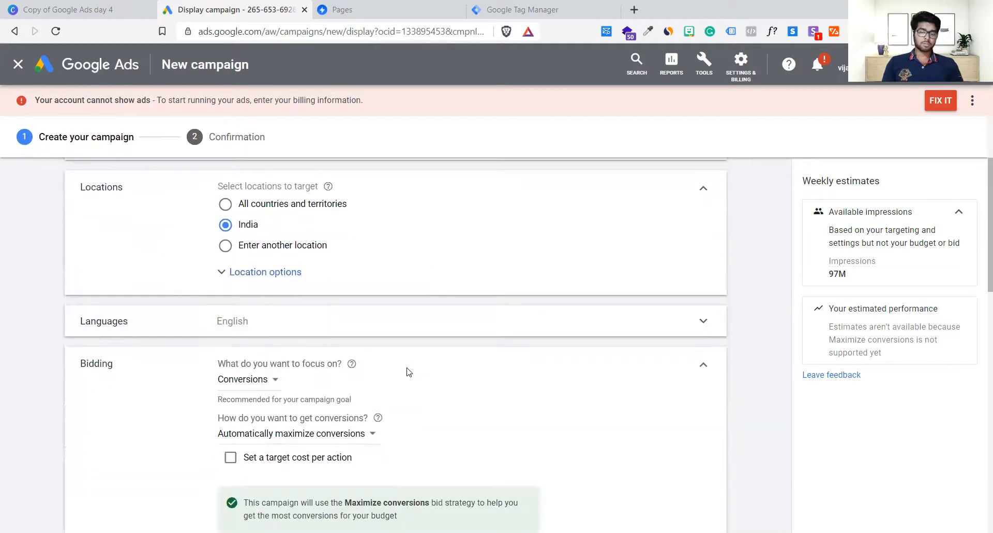
{"action": "left_click", "coordinate": [325, 322]}
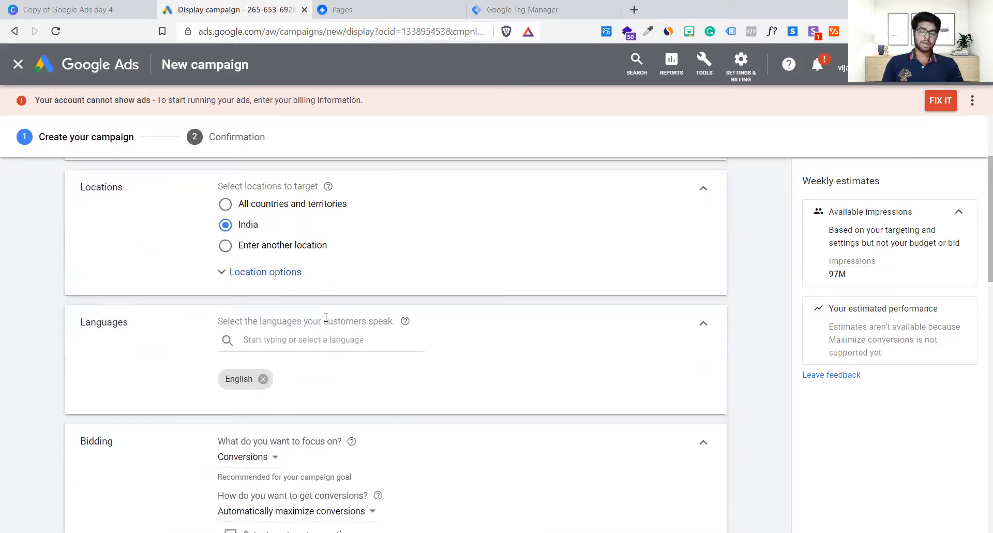
Set the campaign's bidding focus to Clicks
{"action": "scroll", "coordinate": [360, 419], "scroll_direction": "down", "scroll_amount": 2}
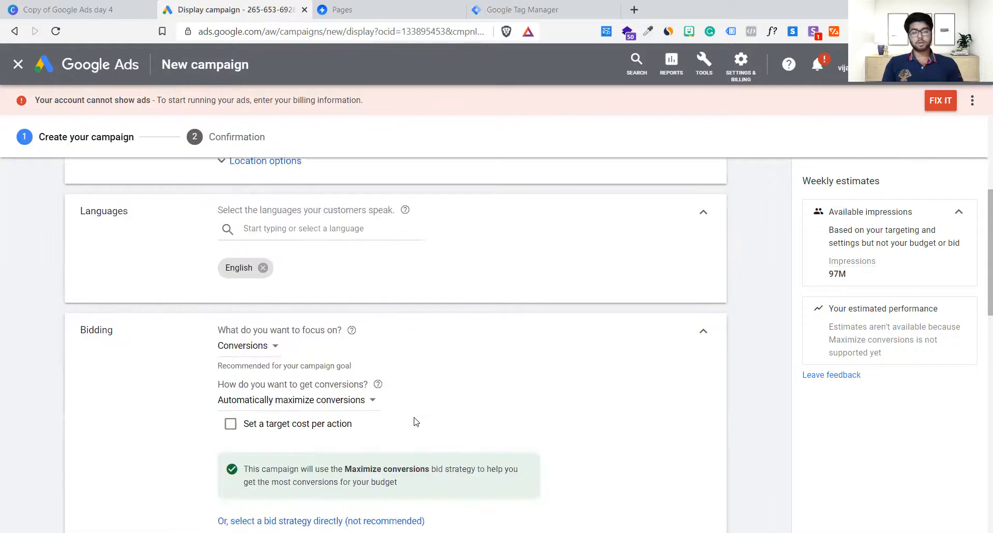
{"action": "scroll", "coordinate": [384, 350], "scroll_direction": "down", "scroll_amount": 1}
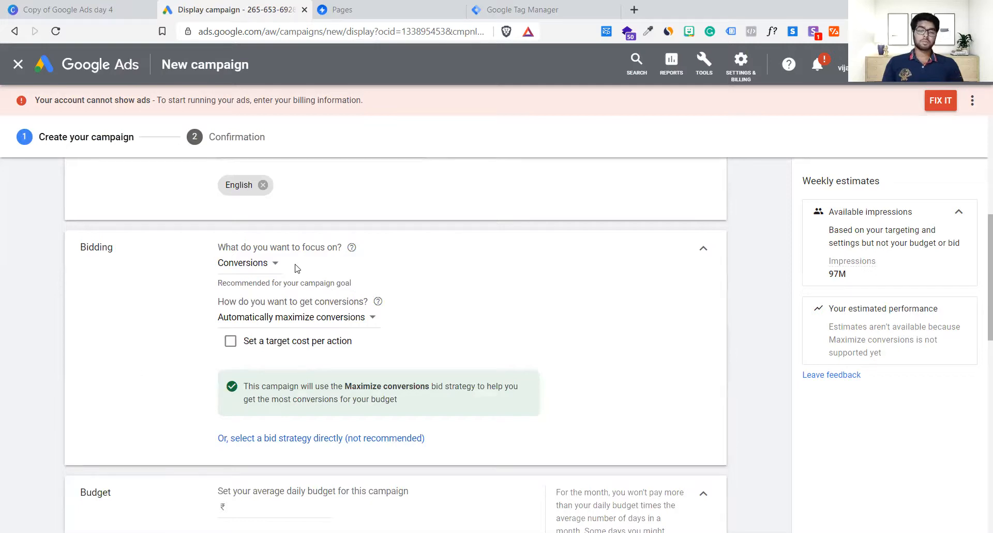
{"action": "left_click", "coordinate": [265, 262]}
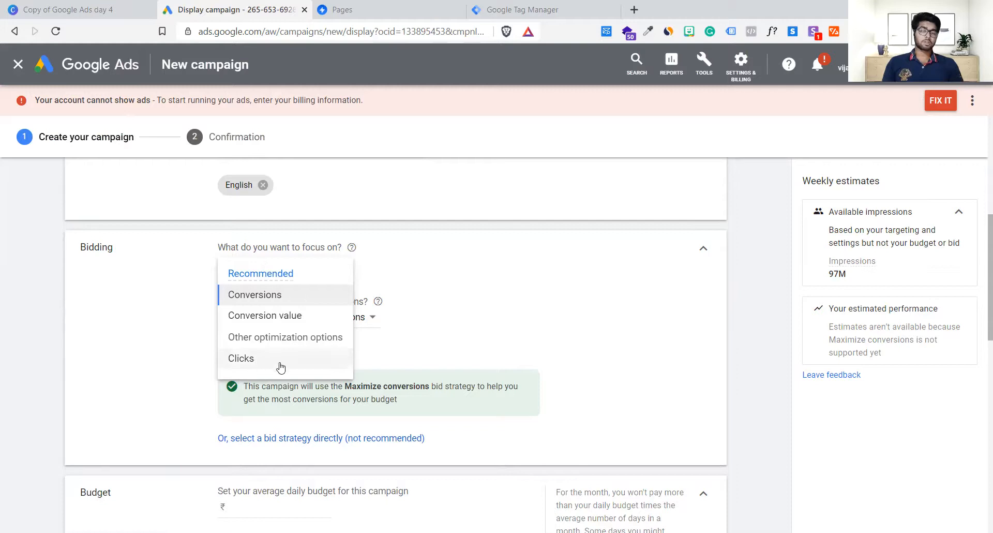
{"action": "mouse_move", "coordinate": [258, 284]}
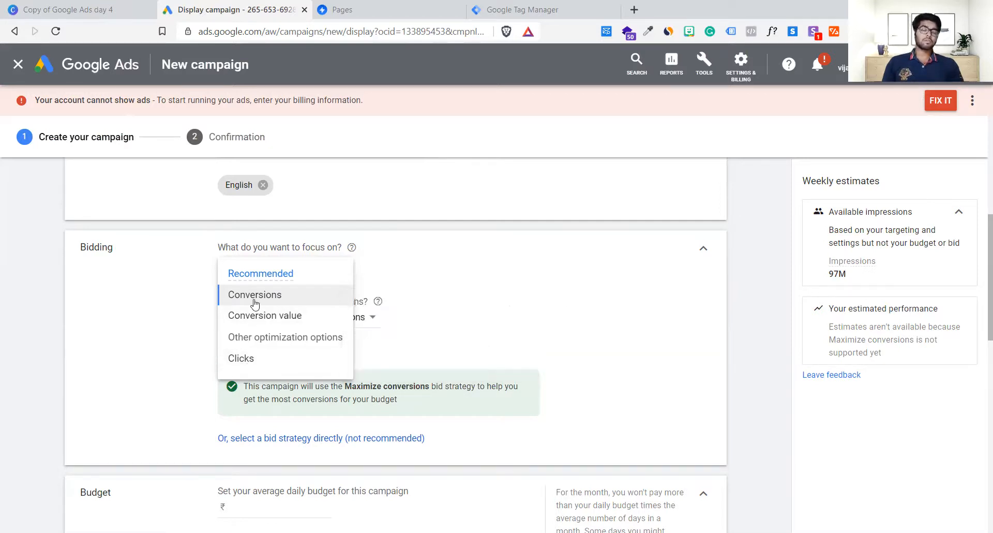
{"action": "left_click", "coordinate": [247, 362]}
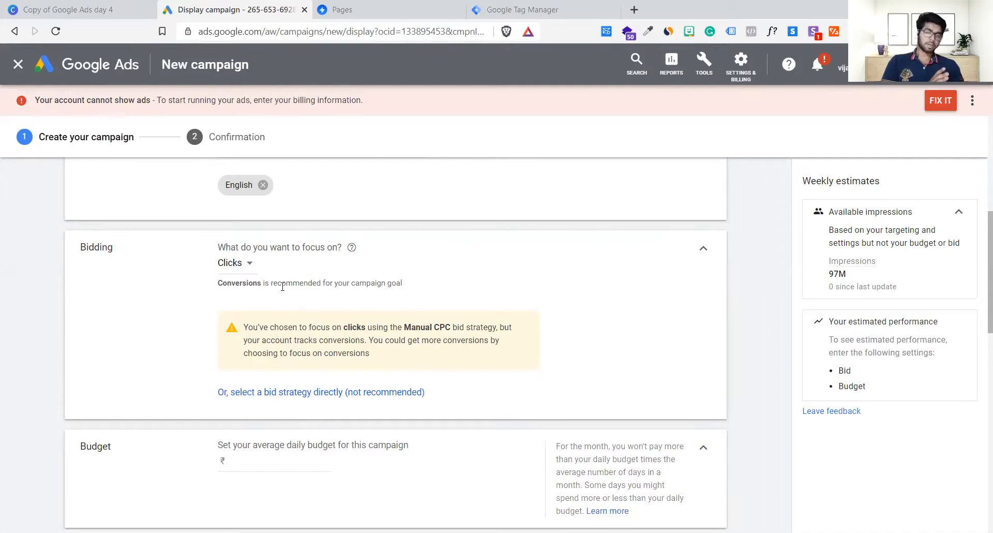
Try Conversions as the bidding focus and return the focus to Clicks
{"action": "left_click", "coordinate": [246, 274]}
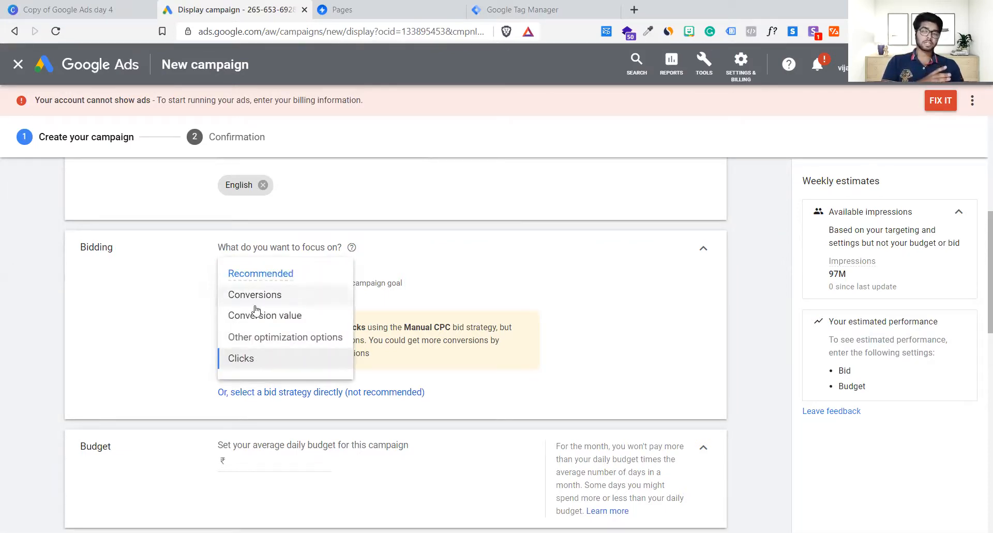
{"action": "mouse_move", "coordinate": [280, 304]}
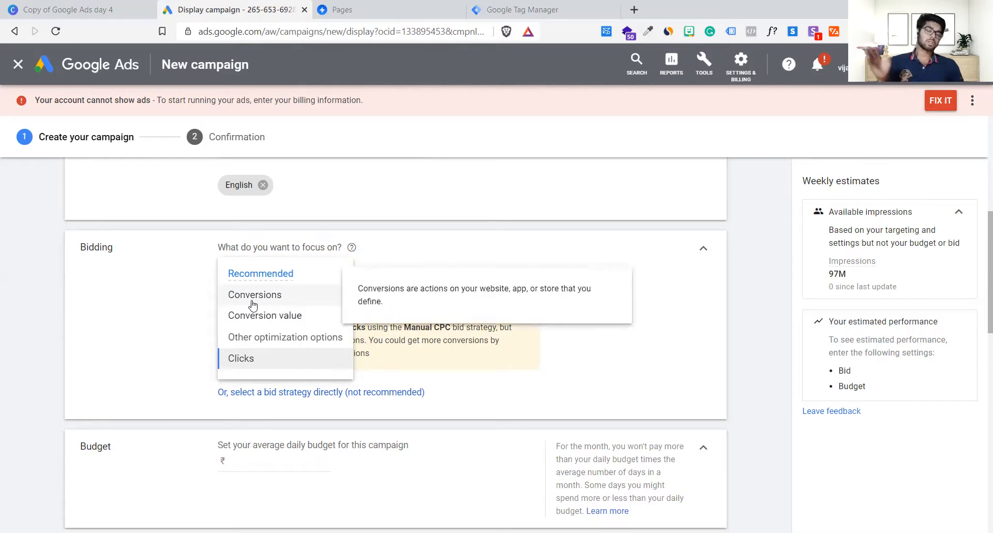
{"action": "left_click", "coordinate": [290, 301]}
{"action": "left_click", "coordinate": [253, 263]}
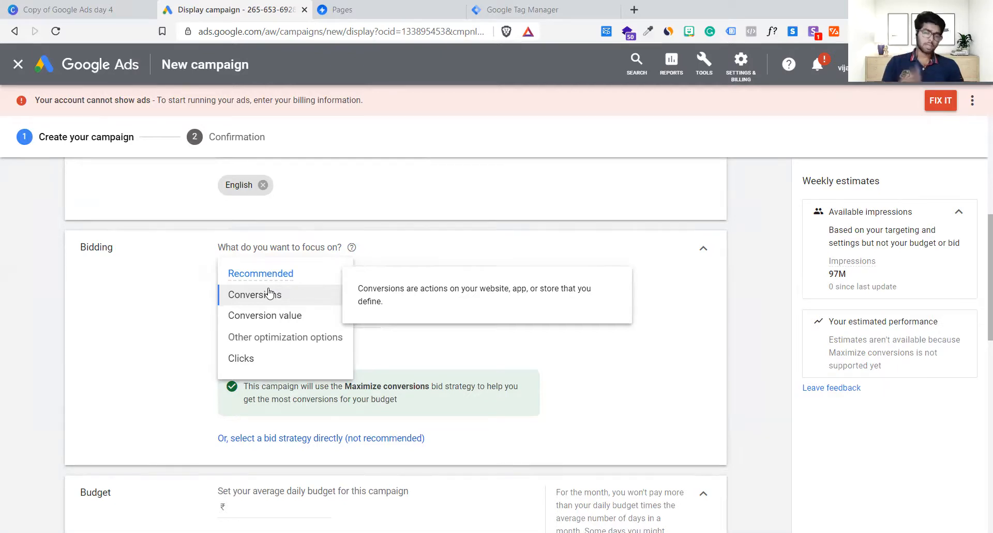
{"action": "left_click", "coordinate": [260, 356]}
Set the campaign's average daily budget to ₹500
{"action": "scroll", "coordinate": [438, 315], "scroll_direction": "down", "scroll_amount": 1}
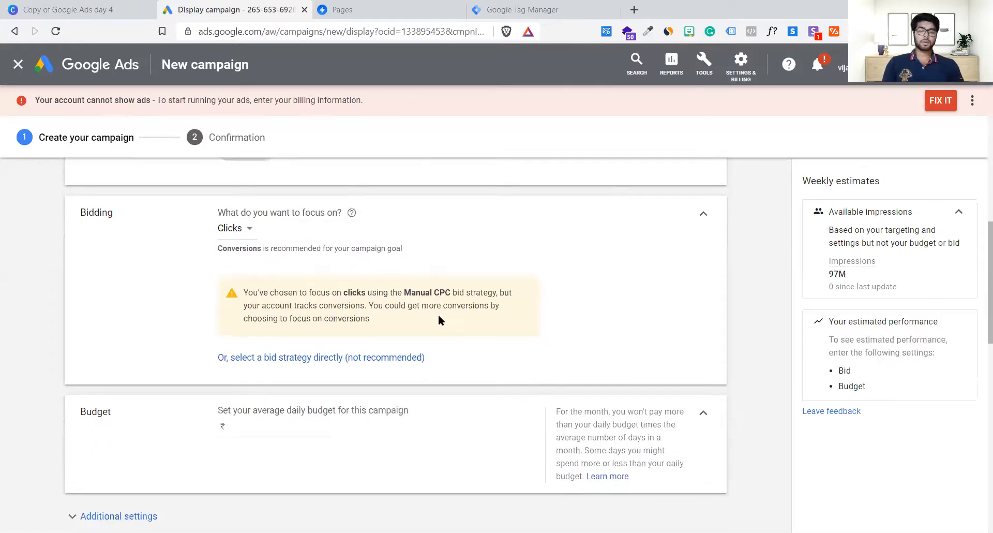
{"action": "scroll", "coordinate": [334, 372], "scroll_direction": "down", "scroll_amount": 1}
{"action": "left_click", "coordinate": [285, 351]}
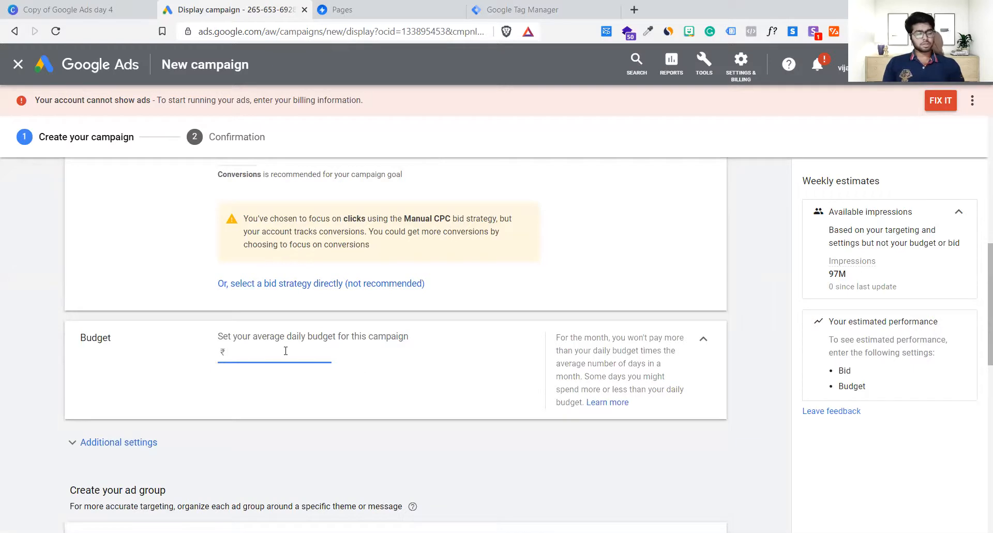
{"action": "type", "text": "500"}
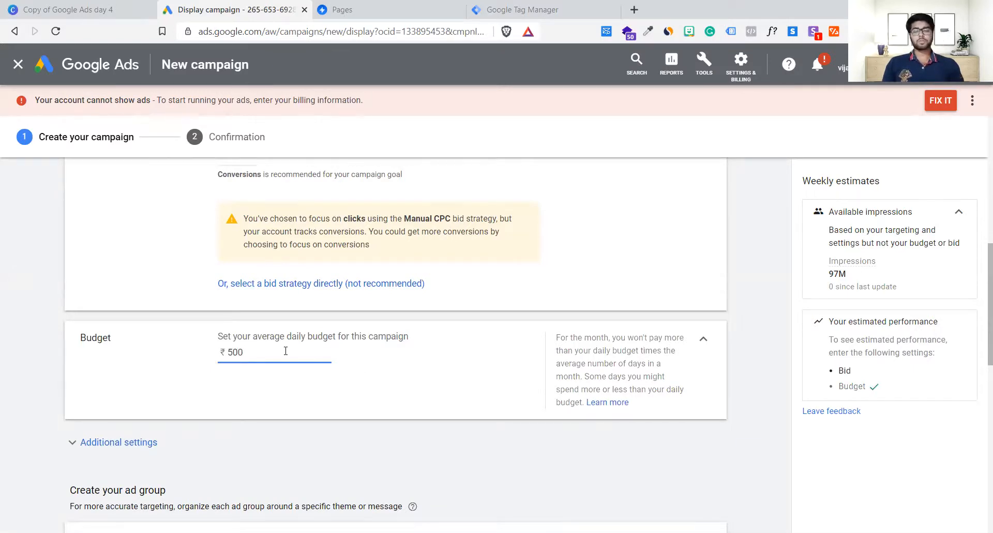
Name the campaign's ad group "Gmail India"
{"action": "left_click", "coordinate": [439, 392]}
{"action": "scroll", "coordinate": [438, 392], "scroll_direction": "down", "scroll_amount": 1}
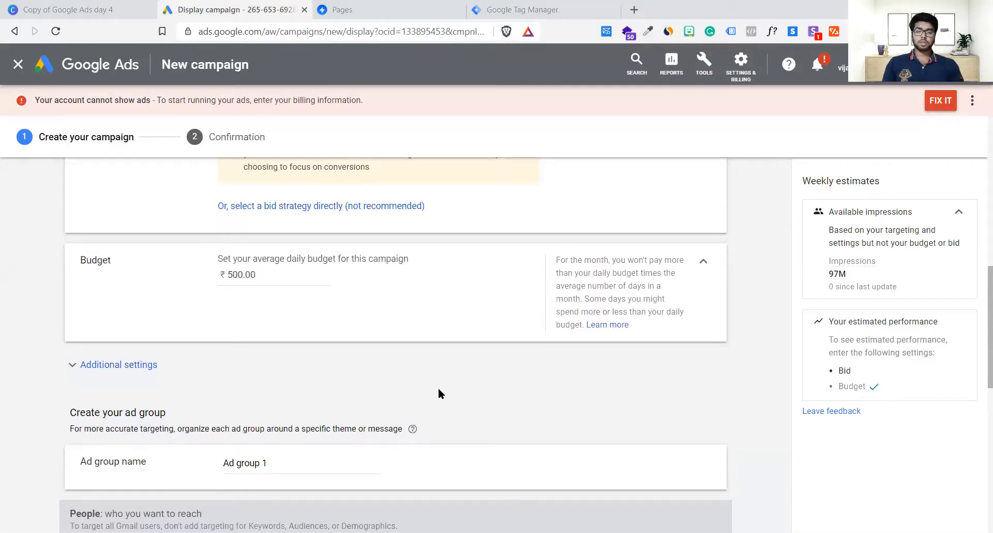
{"action": "scroll", "coordinate": [313, 356], "scroll_direction": "down", "scroll_amount": 2}
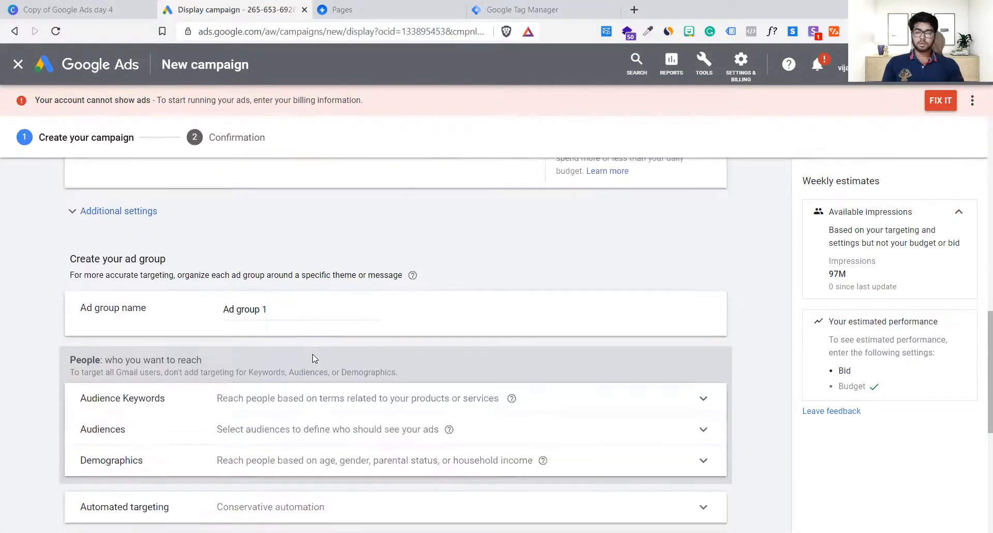
{"action": "left_click", "coordinate": [278, 307]}
{"action": "key", "text": "ctrl+a"}
{"action": "key", "text": "BackSpace"}
{"action": "type", "text": "Gmail"}
{"action": "key", "text": "BackSpace"}
{"action": "key", "text": "BackSpace"}
{"action": "type", "text": "il India"}
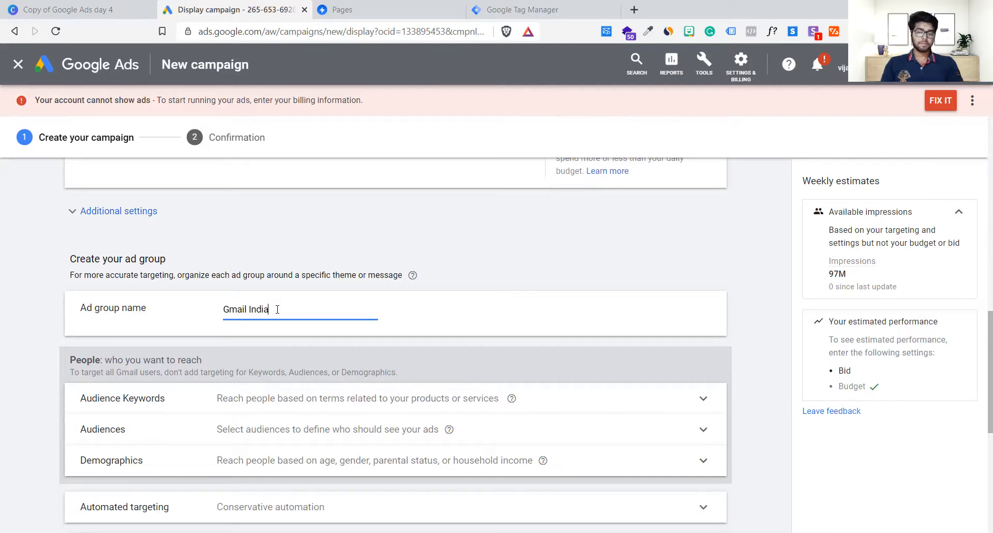
{"action": "left_click", "coordinate": [562, 279]}
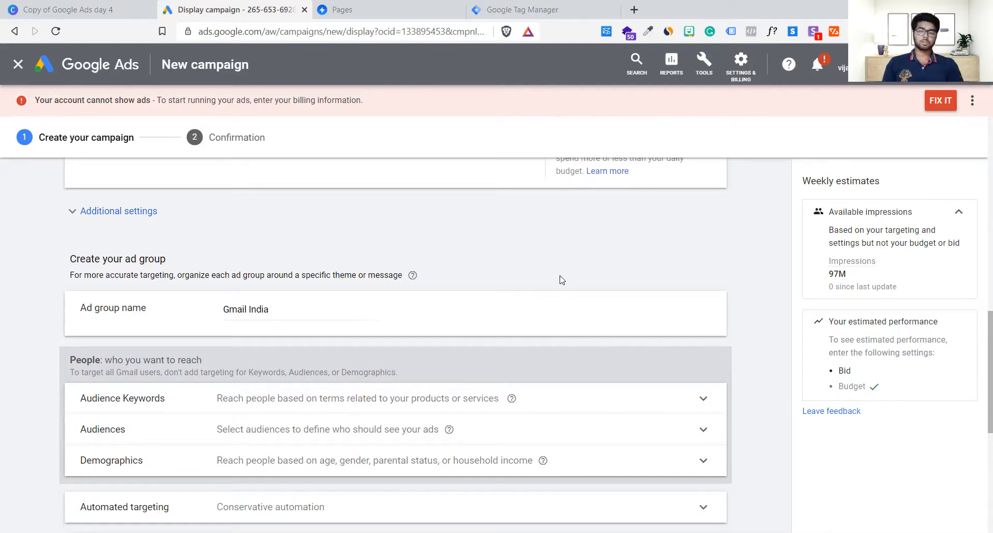
Review the ad group's People targeting options and expand the Audience Keywords editor to examine its fields
{"action": "scroll", "coordinate": [558, 262], "scroll_direction": "down", "scroll_amount": 1}
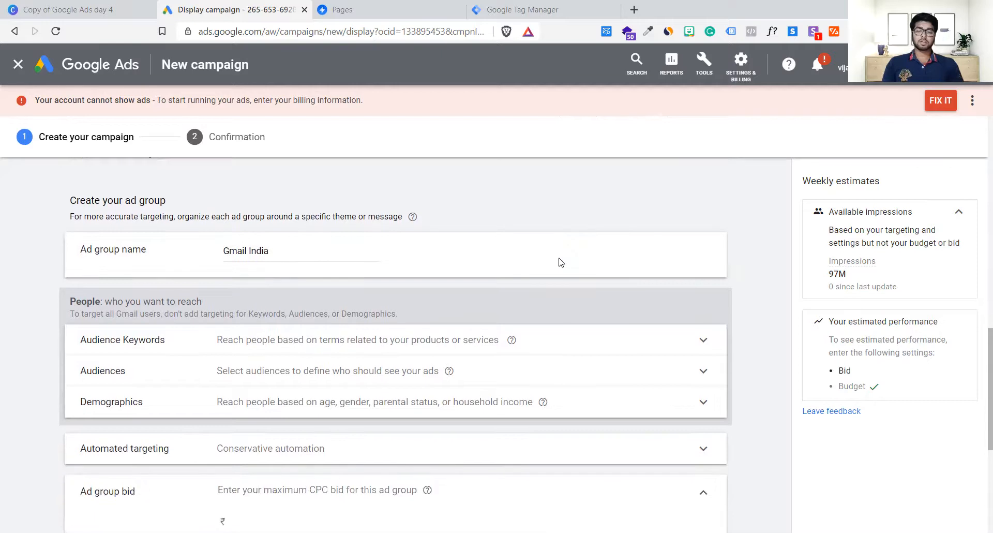
{"action": "scroll", "coordinate": [558, 263], "scroll_direction": "down", "scroll_amount": 1}
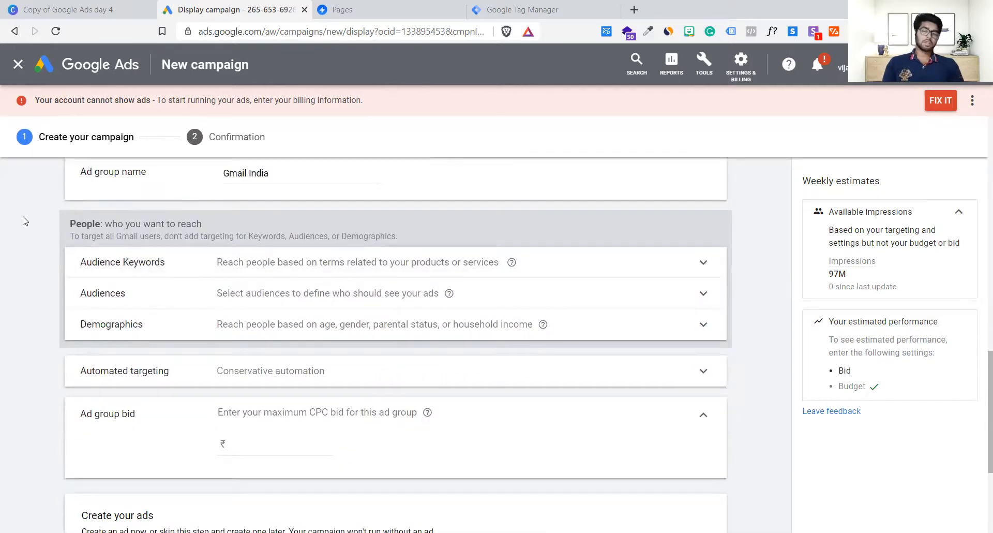
{"action": "left_click_drag", "start_coordinate": [51, 223], "coordinate": [692, 337]}
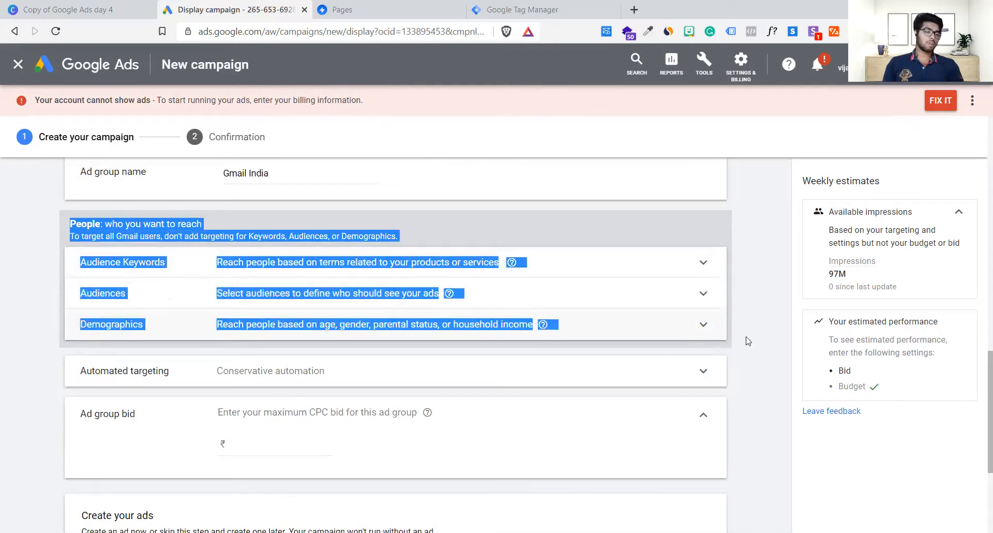
{"action": "left_click", "coordinate": [787, 347]}
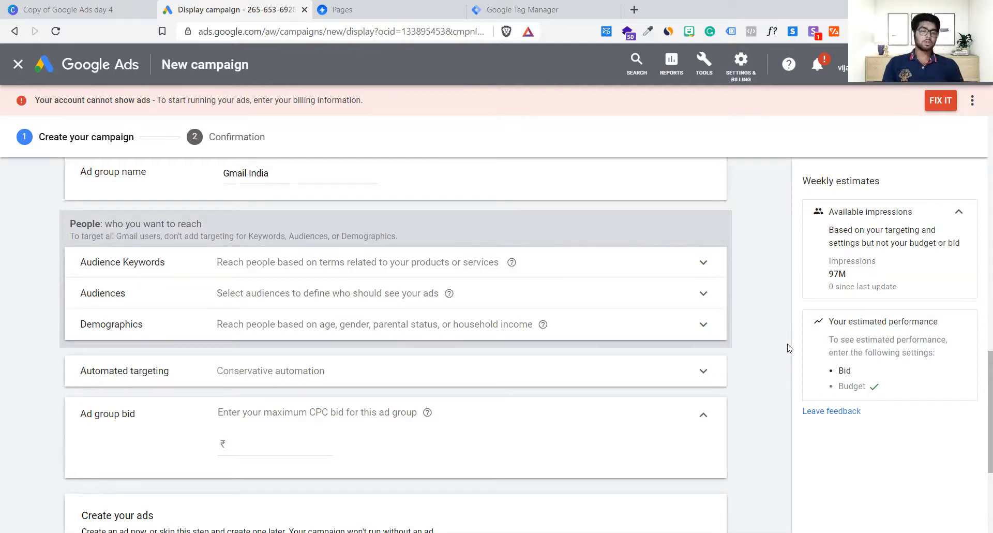
{"action": "left_click", "coordinate": [663, 274]}
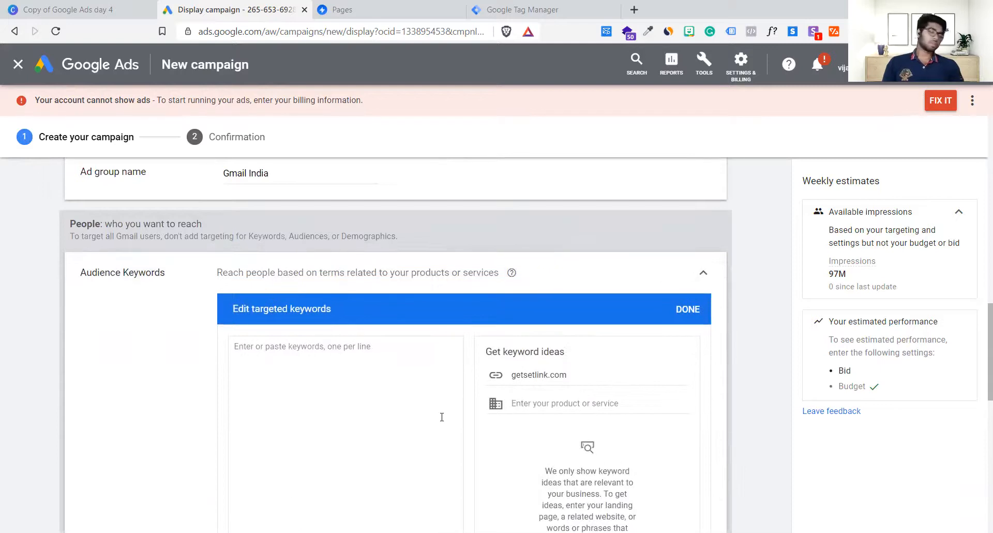
{"action": "left_click", "coordinate": [363, 365]}
{"action": "scroll", "coordinate": [363, 365], "scroll_direction": "down", "scroll_amount": 2}
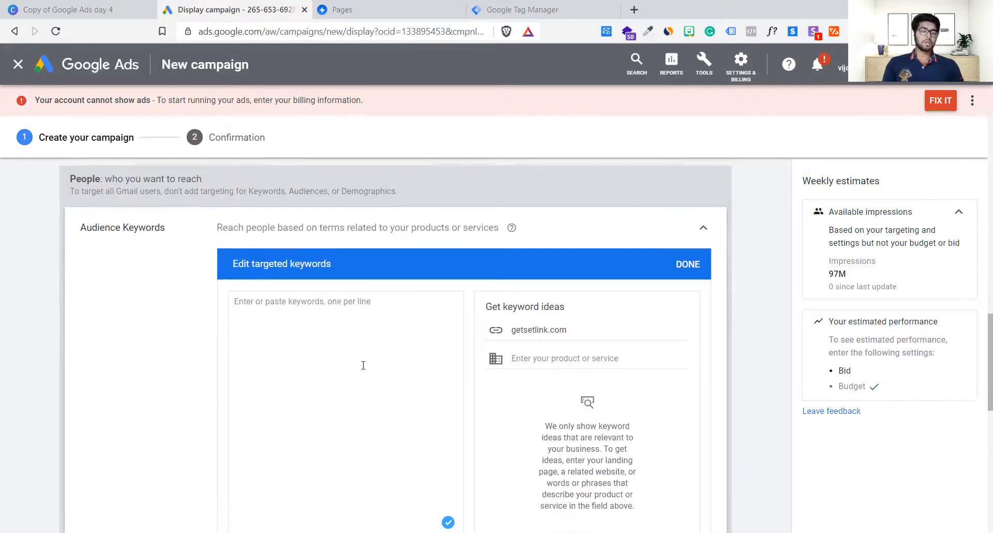
{"action": "scroll", "coordinate": [363, 365], "scroll_direction": "up", "scroll_amount": 1}
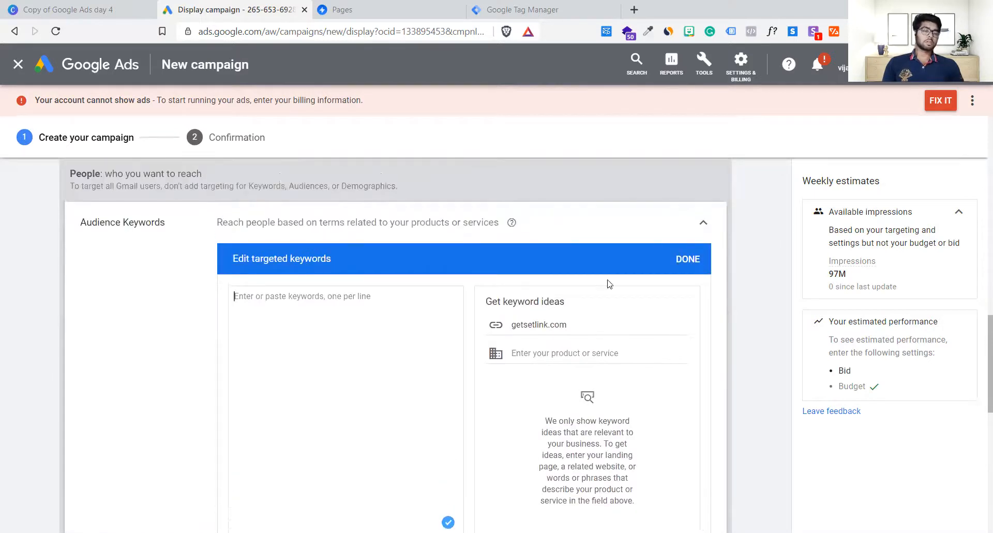
{"action": "left_click", "coordinate": [706, 222]}
{"action": "left_click", "coordinate": [707, 220]}
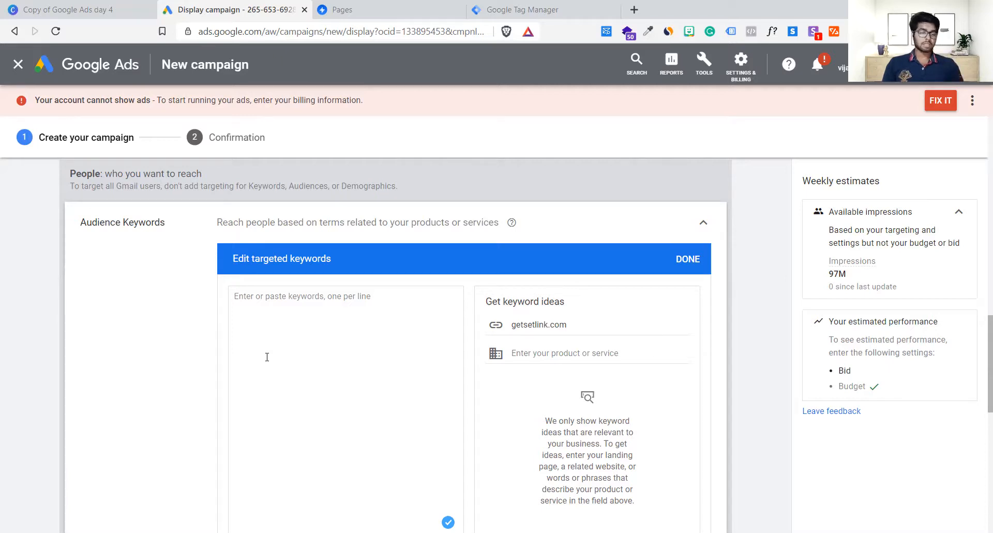
{"action": "scroll", "coordinate": [359, 384], "scroll_direction": "down", "scroll_amount": 1}
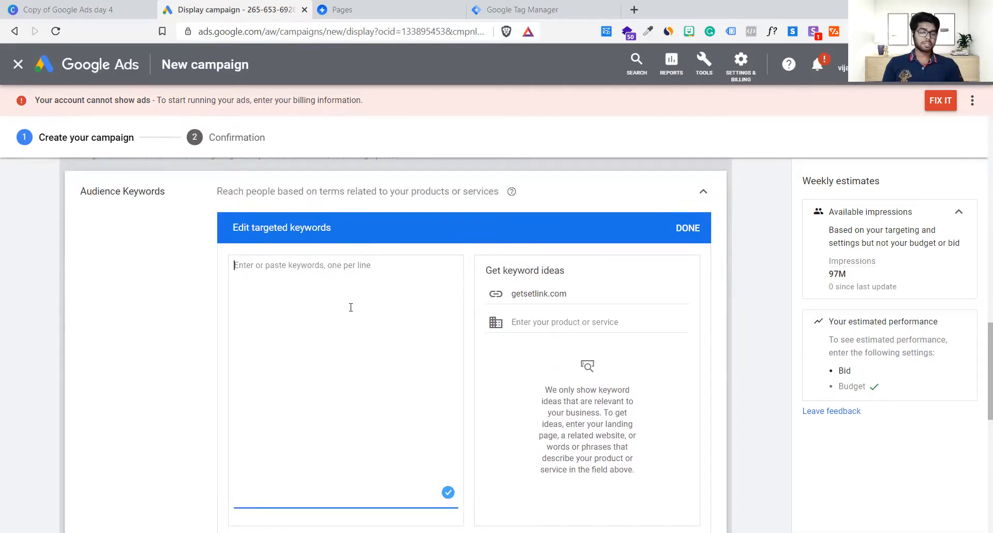
{"action": "scroll", "coordinate": [351, 307], "scroll_direction": "down", "scroll_amount": 3}
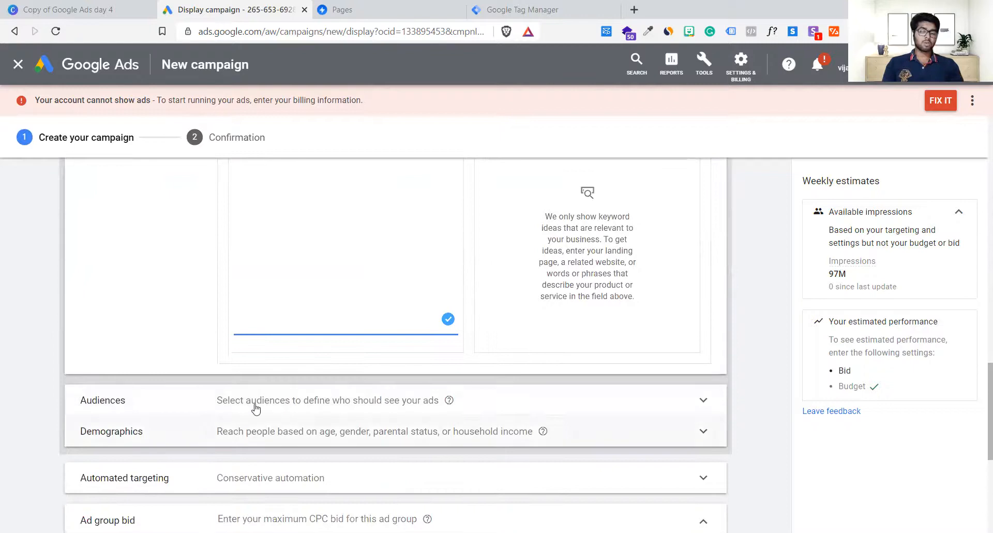
Expand the Audiences targeting settings and finish the Audience Keywords editor without entering any keywords
{"action": "left_click", "coordinate": [268, 406]}
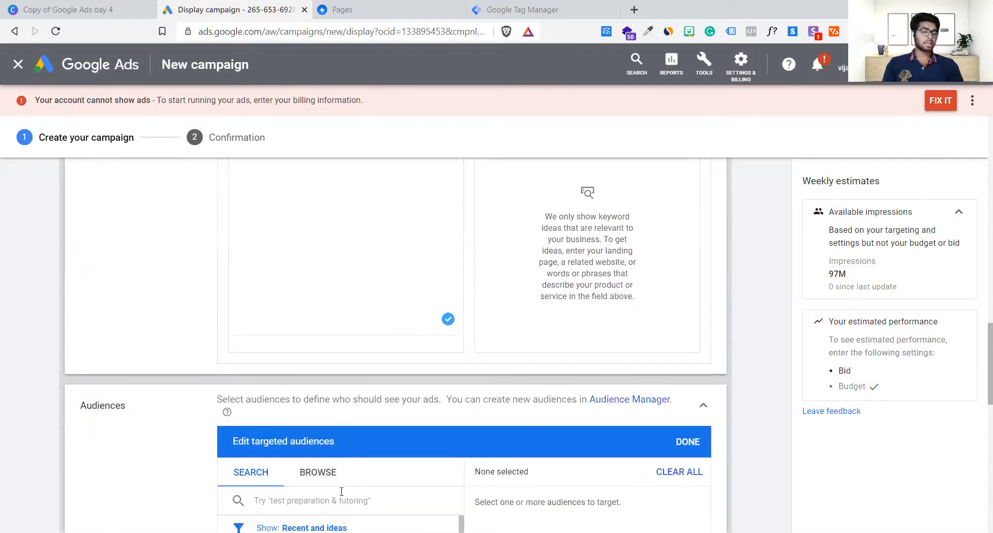
{"action": "scroll", "coordinate": [331, 494], "scroll_direction": "down", "scroll_amount": 1}
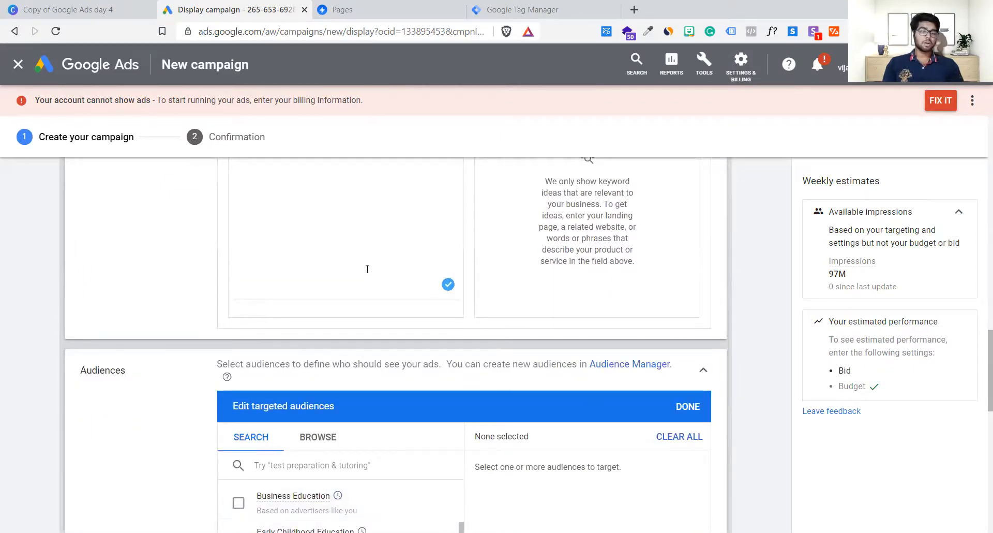
{"action": "scroll", "coordinate": [366, 268], "scroll_direction": "up", "scroll_amount": 3}
{"action": "left_click", "coordinate": [367, 269]}
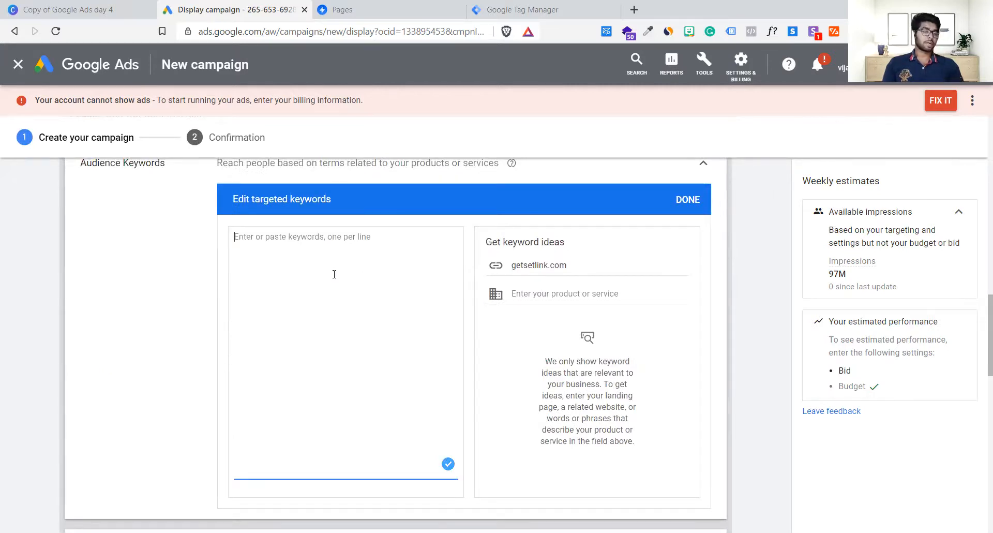
{"action": "left_click", "coordinate": [690, 202]}
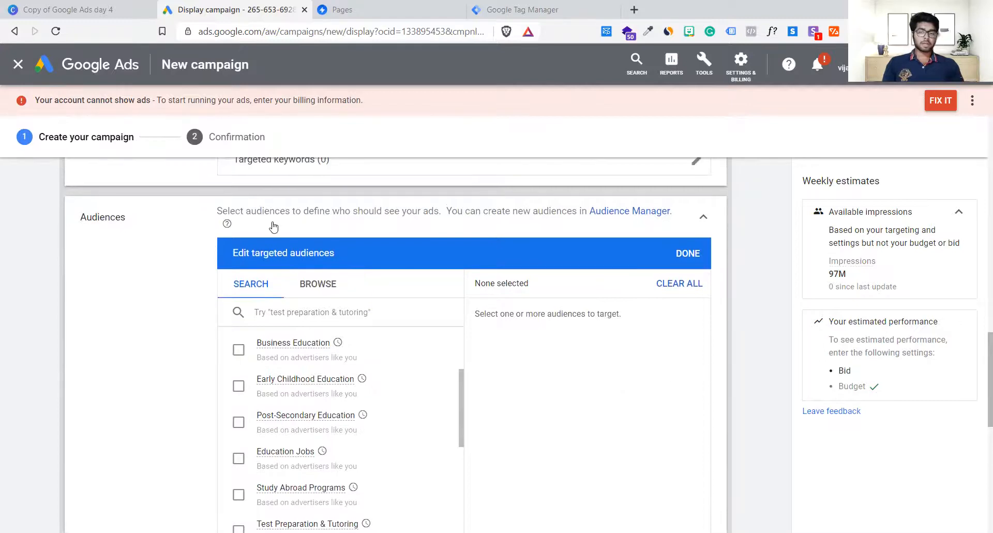
{"action": "scroll", "coordinate": [322, 207], "scroll_direction": "up", "scroll_amount": 3}
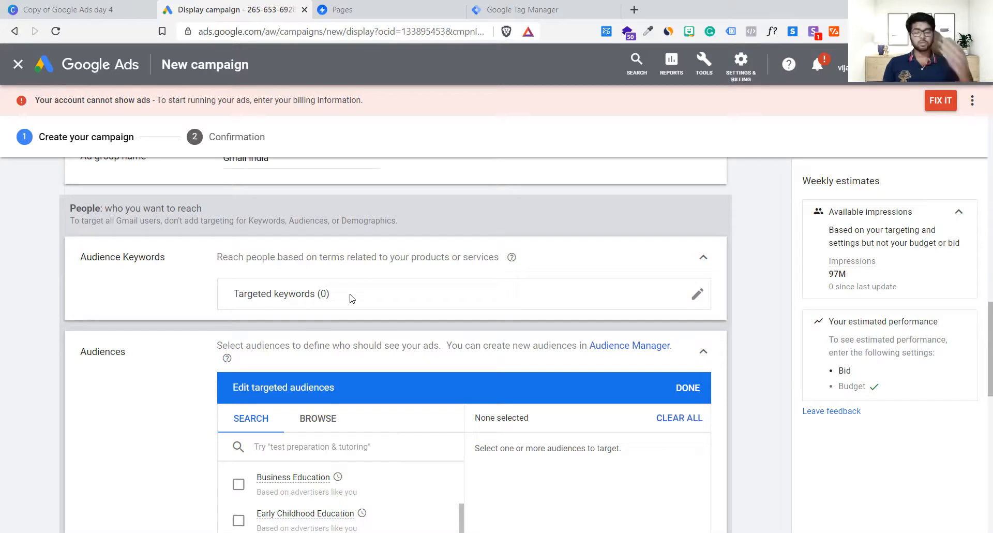
{"action": "scroll", "coordinate": [350, 298], "scroll_direction": "down", "scroll_amount": 3}
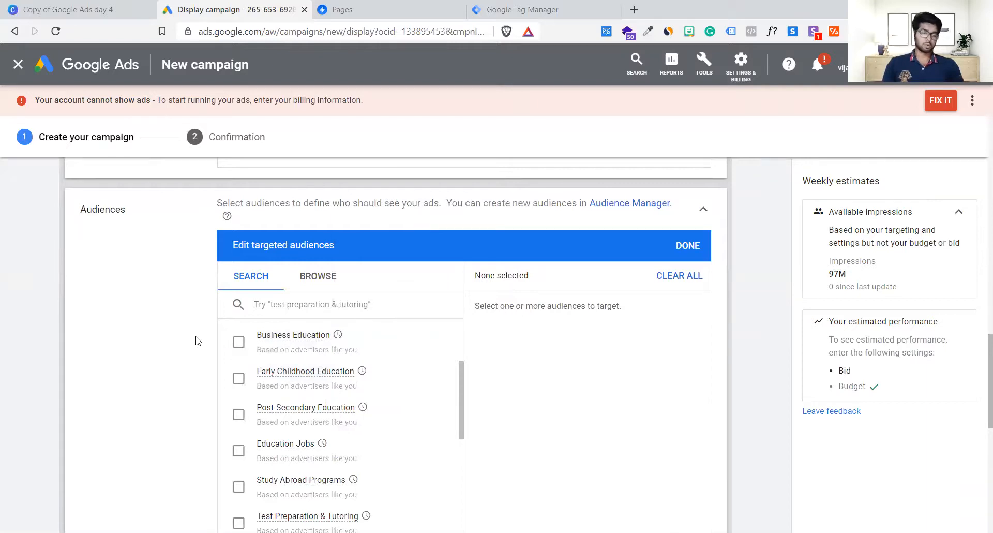
{"action": "scroll", "coordinate": [197, 339], "scroll_direction": "up", "scroll_amount": 5}
{"action": "scroll", "coordinate": [197, 337], "scroll_direction": "up", "scroll_amount": 6}
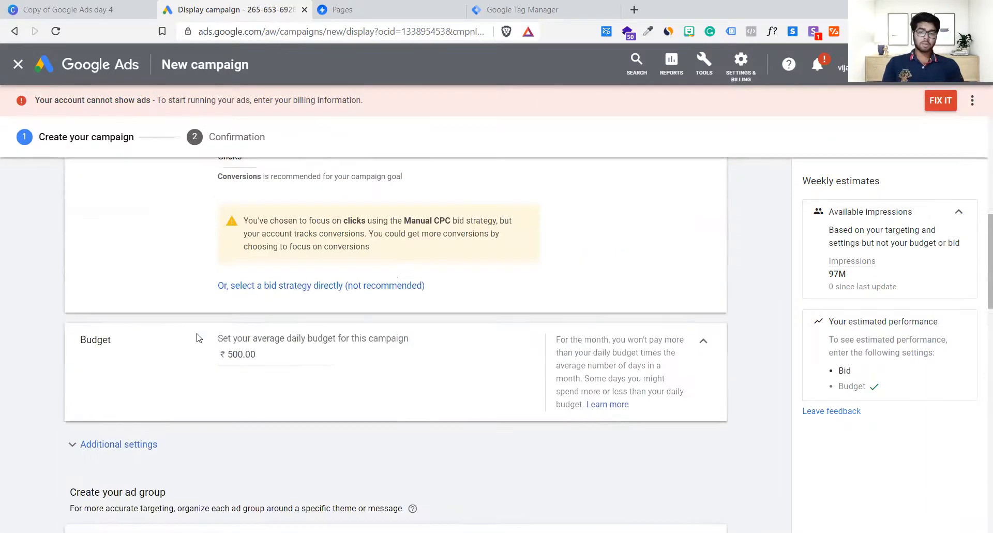
{"action": "scroll", "coordinate": [197, 337], "scroll_direction": "down", "scroll_amount": 12}
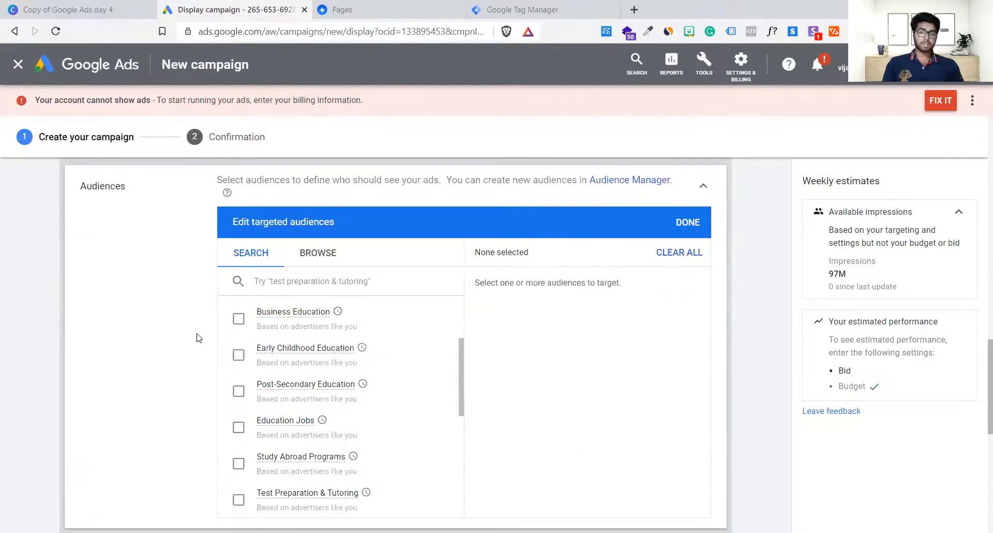
Search the targetable audiences for "saas" and add the in-market audience Web Services to the ad group's targeting
{"action": "left_click", "coordinate": [293, 280]}
{"action": "type", "text": "saas"}
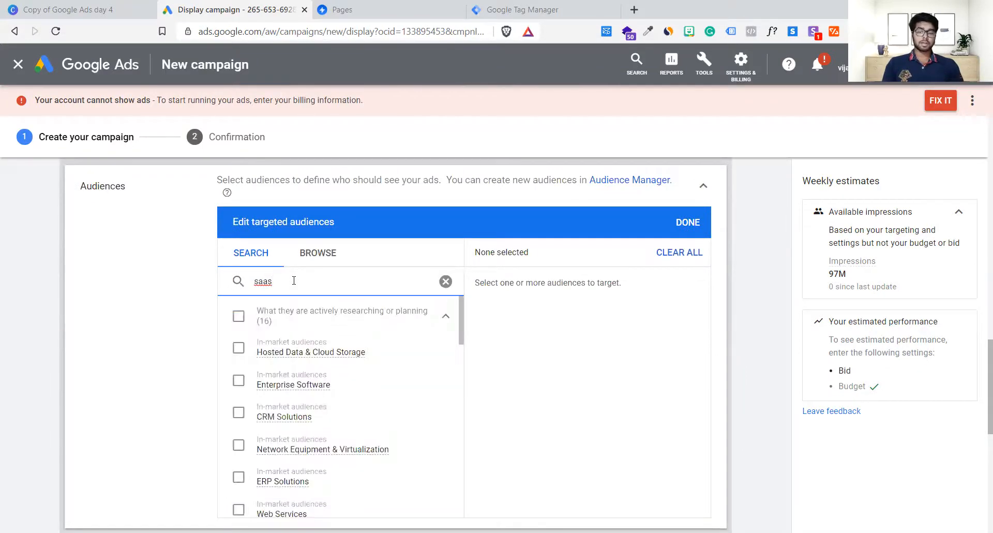
{"action": "scroll", "coordinate": [303, 425], "scroll_direction": "down", "scroll_amount": 1}
{"action": "scroll", "coordinate": [289, 423], "scroll_direction": "down", "scroll_amount": 2}
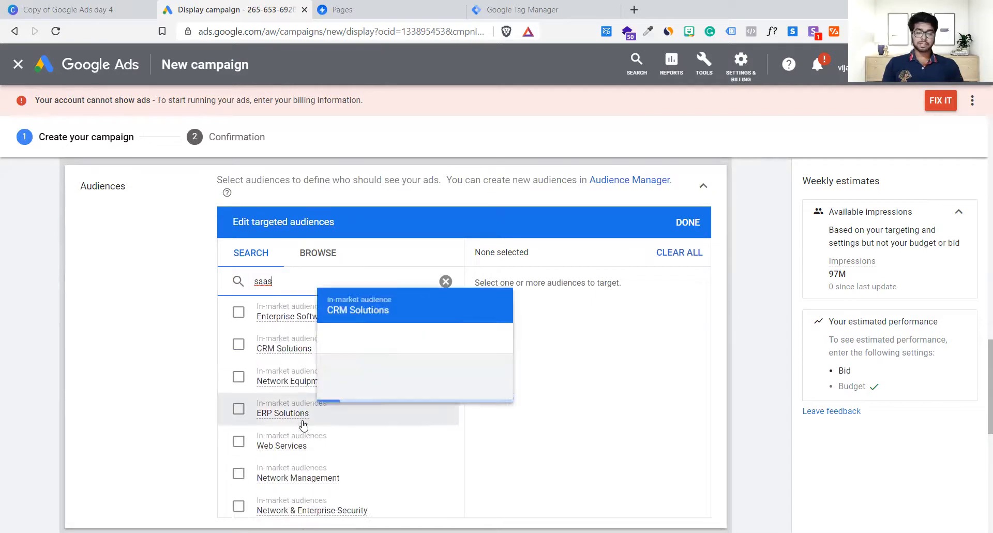
{"action": "scroll", "coordinate": [238, 418], "scroll_direction": "down", "scroll_amount": 7}
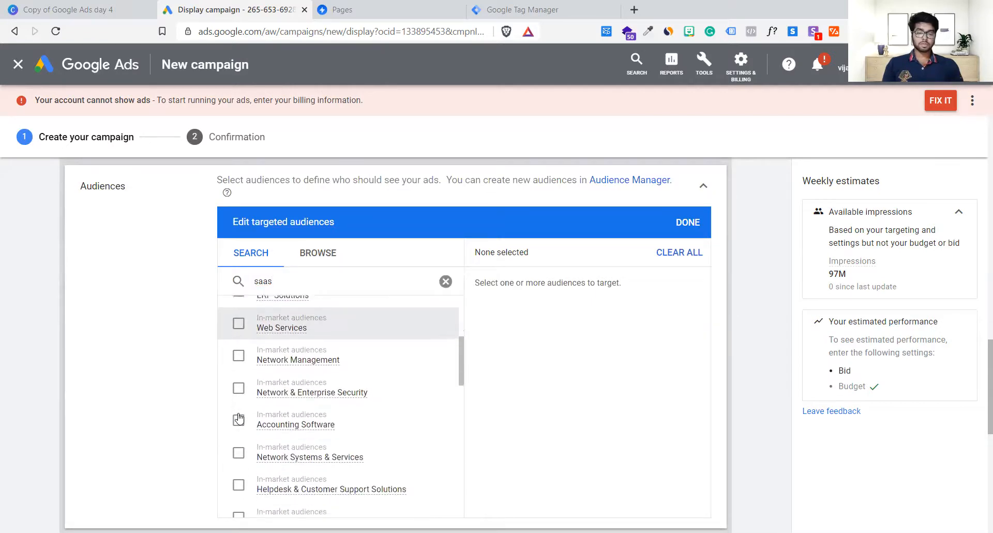
{"action": "scroll", "coordinate": [238, 417], "scroll_direction": "down", "scroll_amount": 2}
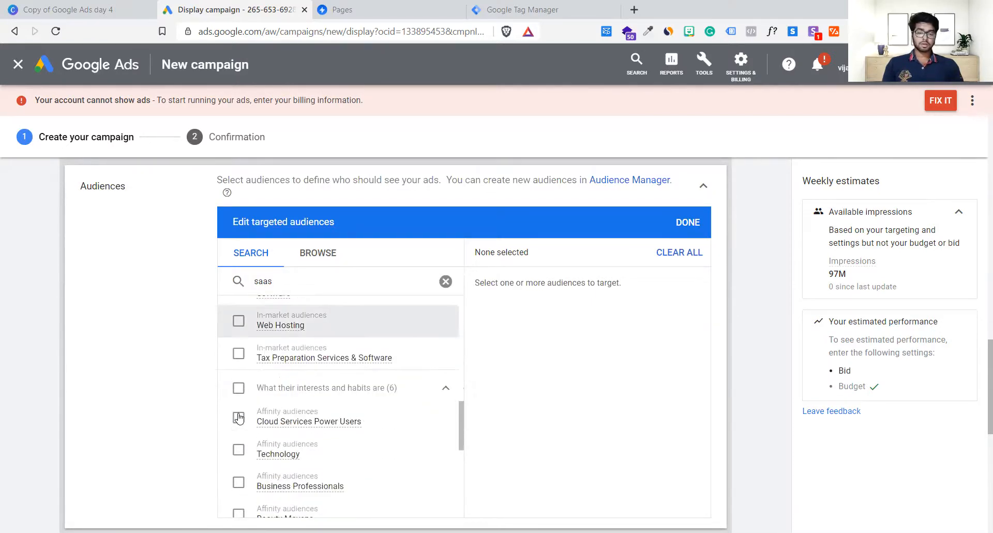
{"action": "scroll", "coordinate": [279, 395], "scroll_direction": "up", "scroll_amount": 15}
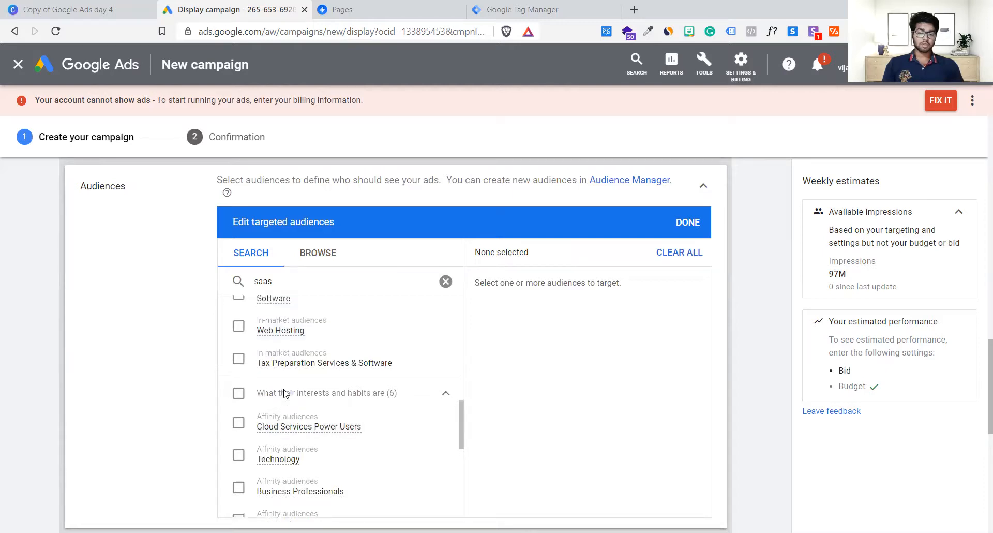
{"action": "scroll", "coordinate": [350, 367], "scroll_direction": "down", "scroll_amount": 4}
{"action": "scroll", "coordinate": [349, 366], "scroll_direction": "down", "scroll_amount": 16}
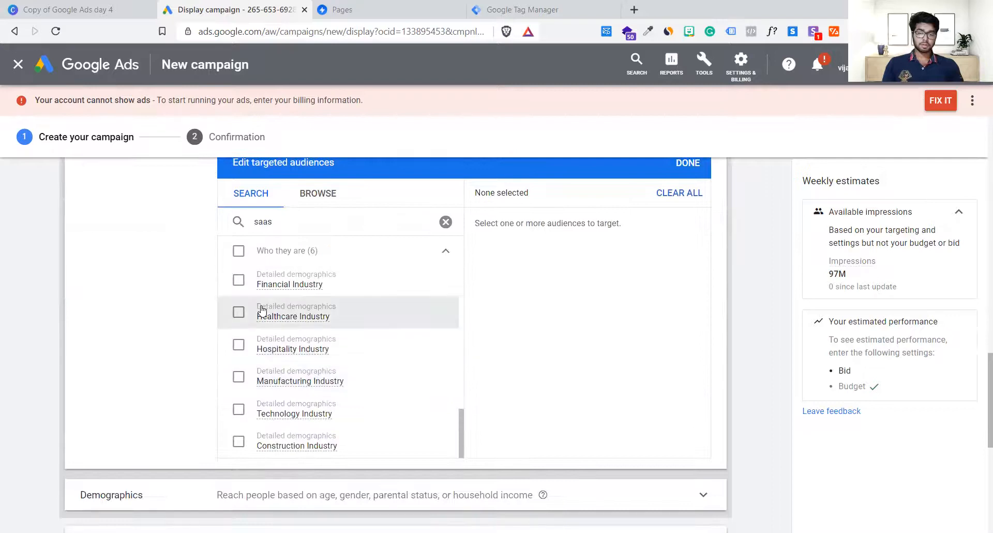
{"action": "scroll", "coordinate": [257, 316], "scroll_direction": "down", "scroll_amount": 1}
{"action": "scroll", "coordinate": [332, 357], "scroll_direction": "up", "scroll_amount": 5}
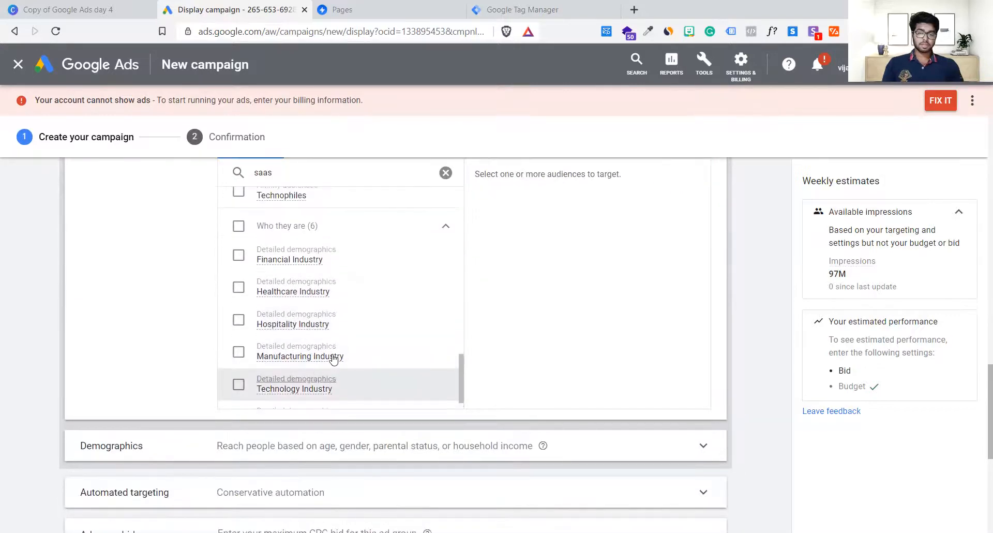
{"action": "scroll", "coordinate": [327, 217], "scroll_direction": "up", "scroll_amount": 4}
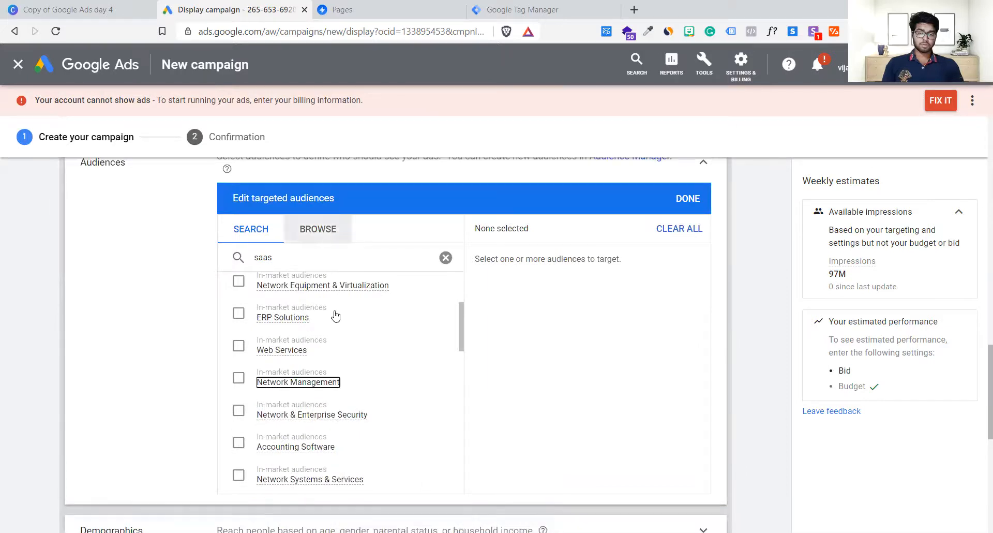
{"action": "left_click", "coordinate": [239, 344]}
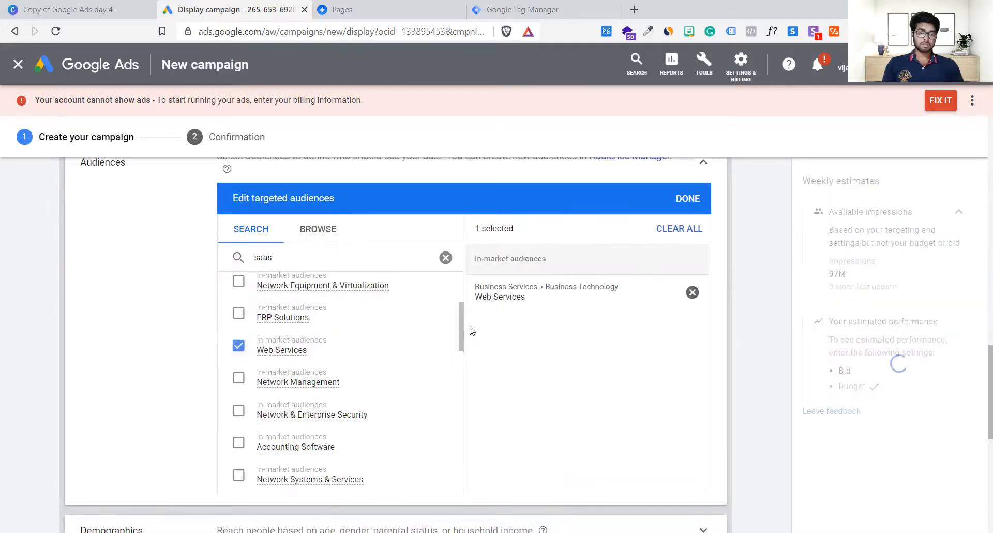
Look through the remaining audience suggestions and refine the audience search to "saas service"
{"action": "left_click_drag", "start_coordinate": [462, 325], "coordinate": [458, 444]}
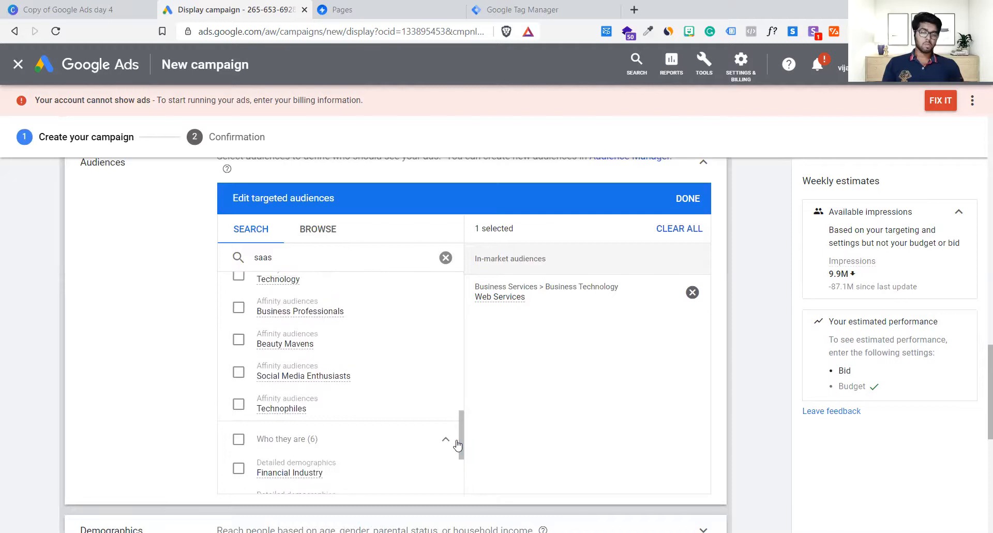
{"action": "left_click", "coordinate": [286, 253]}
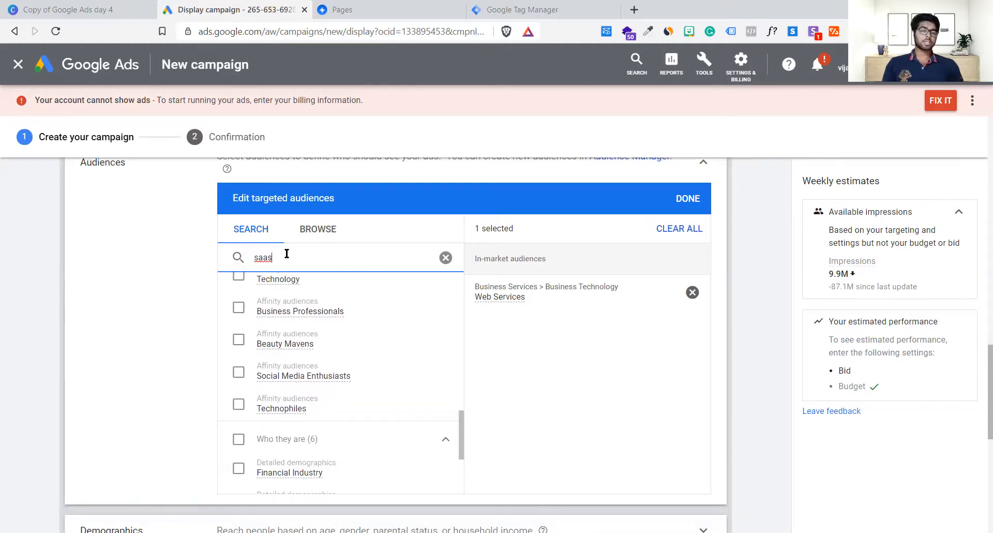
{"action": "type", "text": "s"}
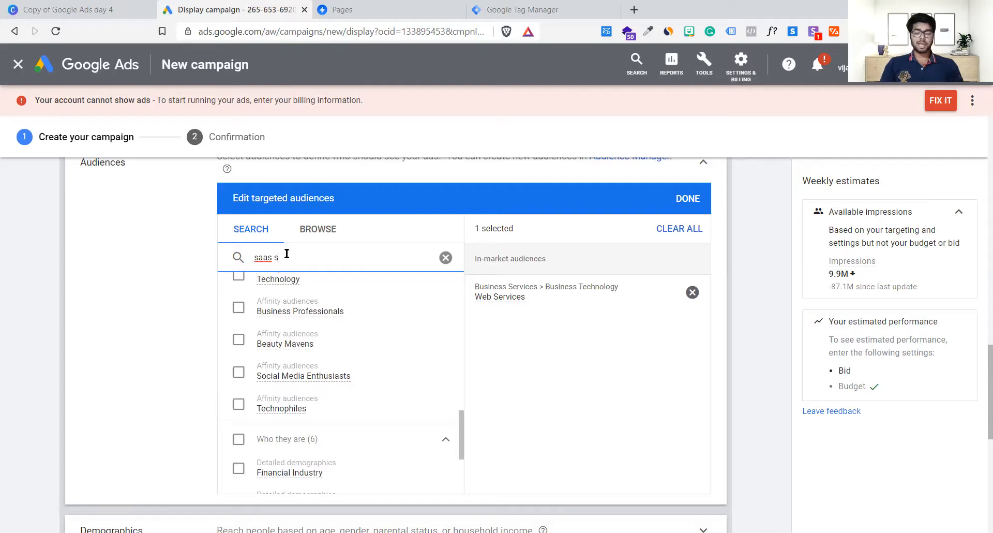
{"action": "type", "text": "ervice"}
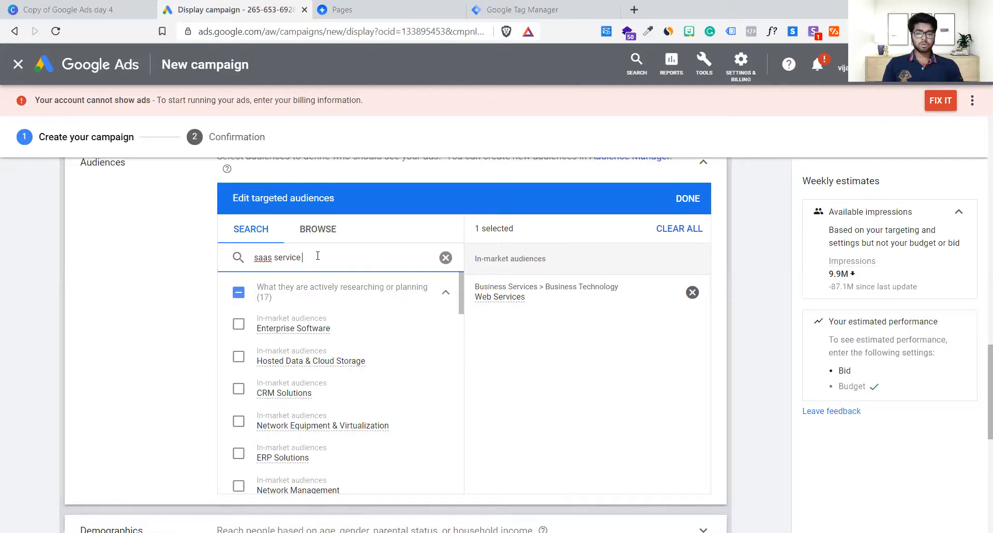
{"action": "triple_click", "coordinate": [274, 257]}
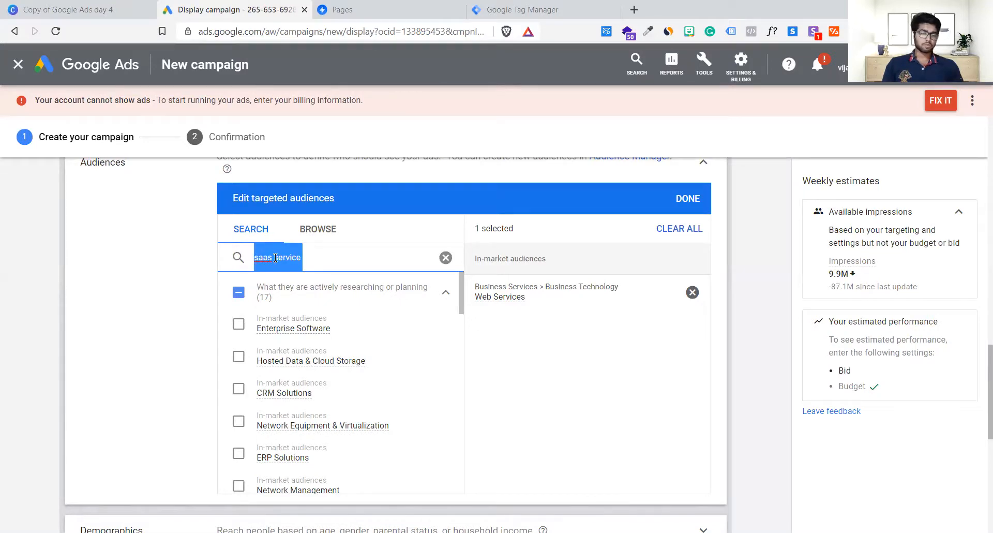
{"action": "left_click", "coordinate": [274, 257]}
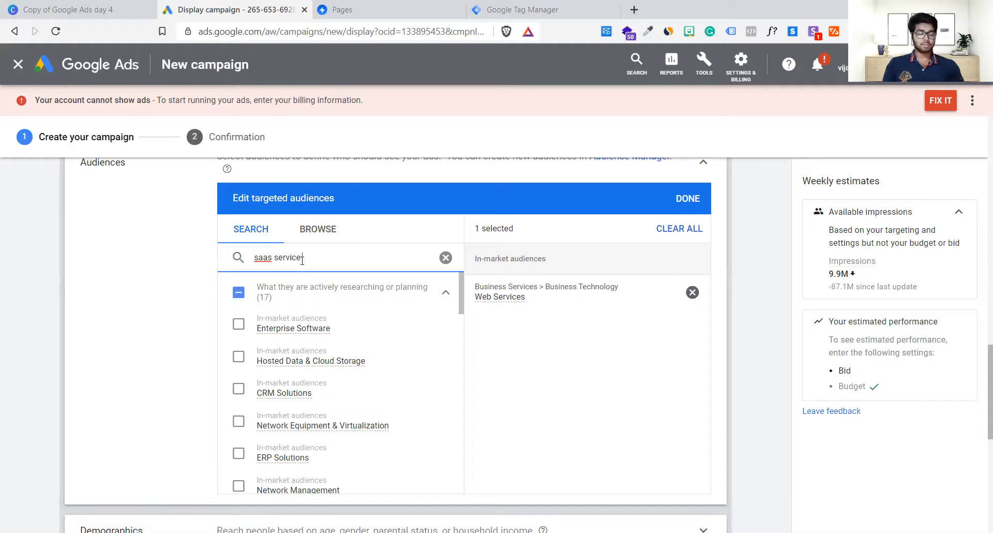
{"action": "type", "text": "in u"}
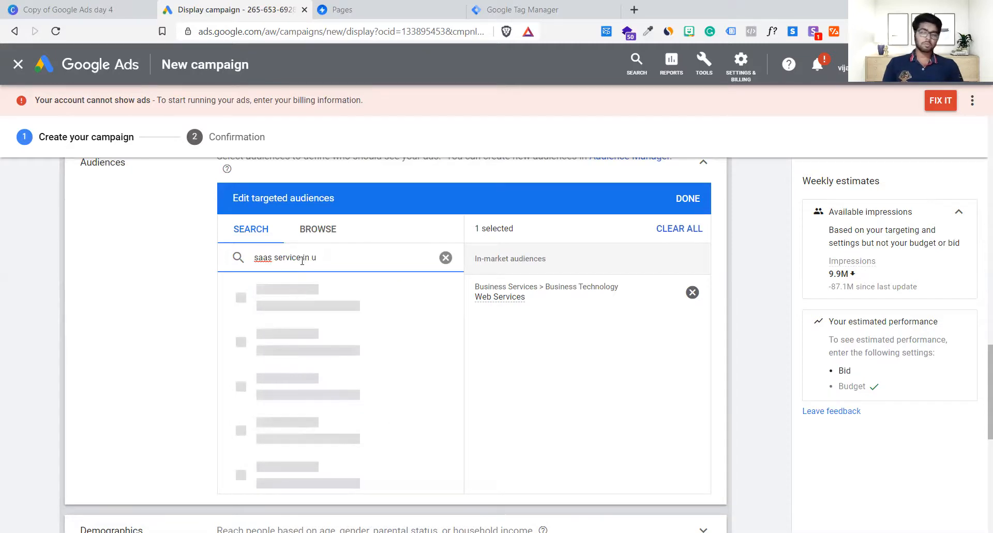
{"action": "key", "text": "BackSpace"}
{"action": "key", "text": "BackSpace"}
{"action": "key", "text": "BackSpace"}
{"action": "key", "text": "BackSpace"}
{"action": "key", "text": "BackSpace"}
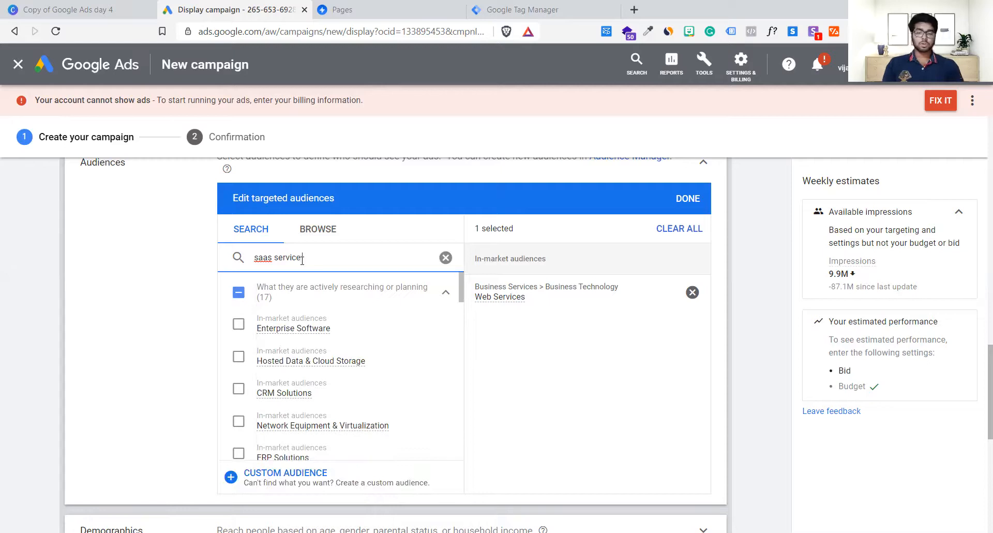
Add the in-market audiences Enterprise Software and Software from the "saas service" suggestions to the ad group's targeting
{"action": "left_click", "coordinate": [238, 324]}
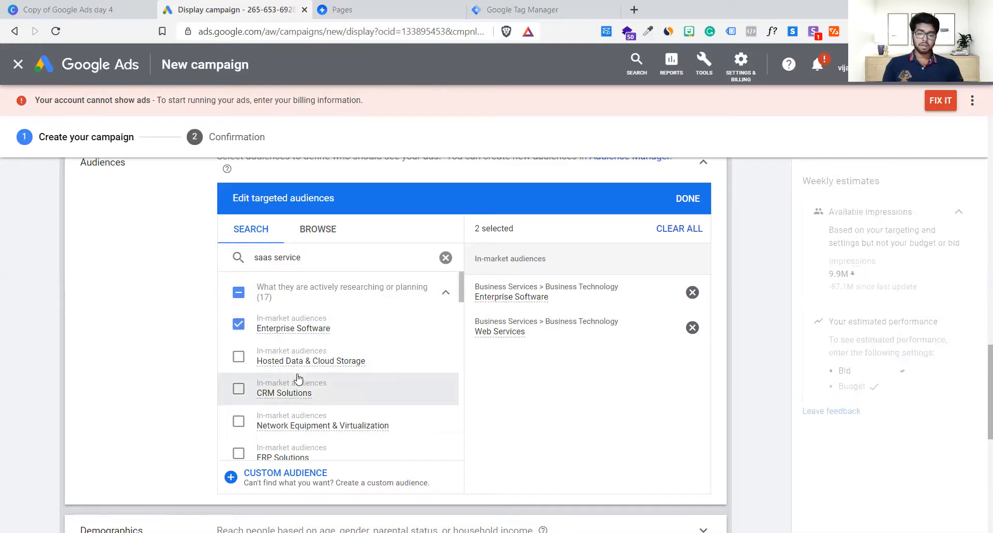
{"action": "scroll", "coordinate": [298, 377], "scroll_direction": "down", "scroll_amount": 1}
{"action": "scroll", "coordinate": [298, 377], "scroll_direction": "down", "scroll_amount": 4}
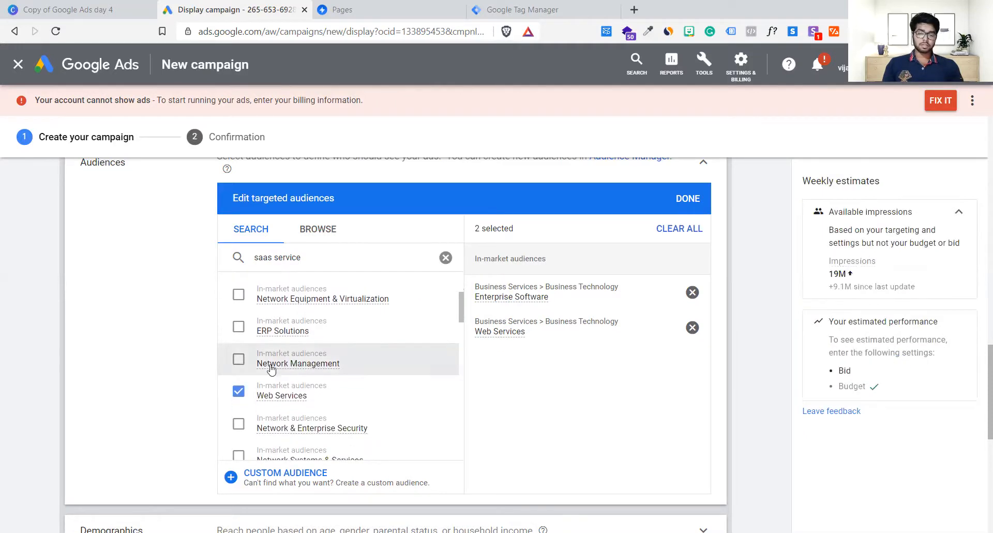
{"action": "scroll", "coordinate": [268, 368], "scroll_direction": "down", "scroll_amount": 6}
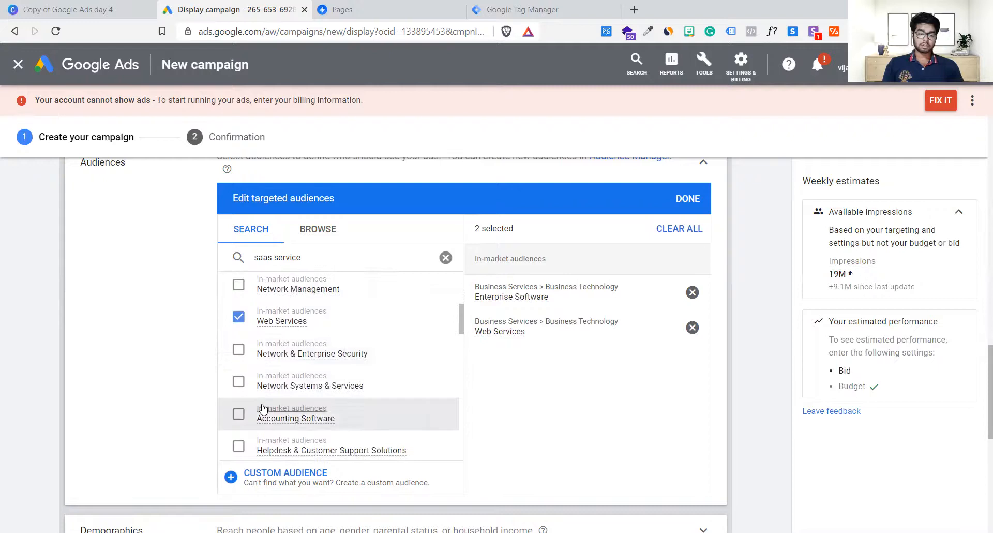
{"action": "scroll", "coordinate": [262, 408], "scroll_direction": "down", "scroll_amount": 2}
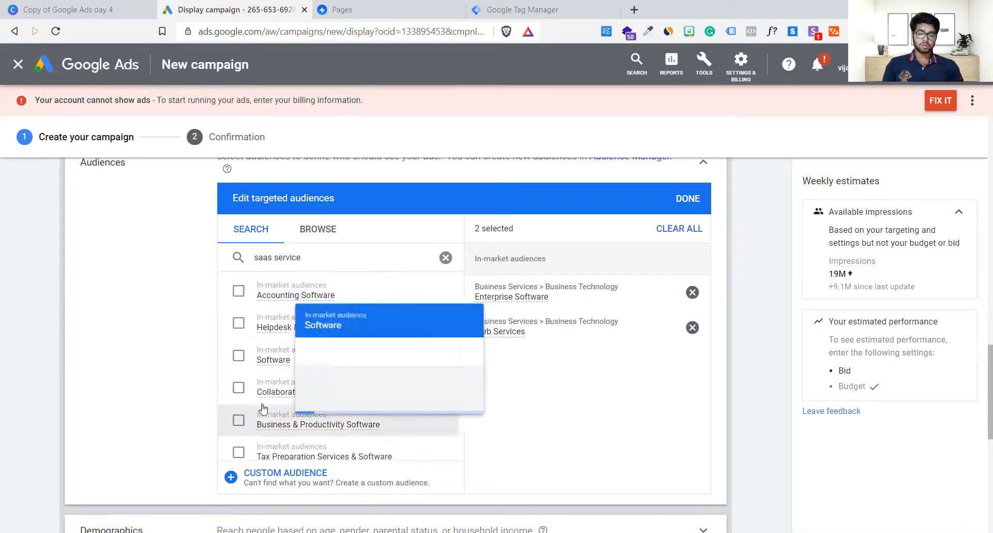
{"action": "left_click", "coordinate": [238, 356]}
Add the affinity audience Social Media Enthusiasts from the interests and habits suggestions to the targeted audiences
{"action": "scroll", "coordinate": [305, 389], "scroll_direction": "down", "scroll_amount": 4}
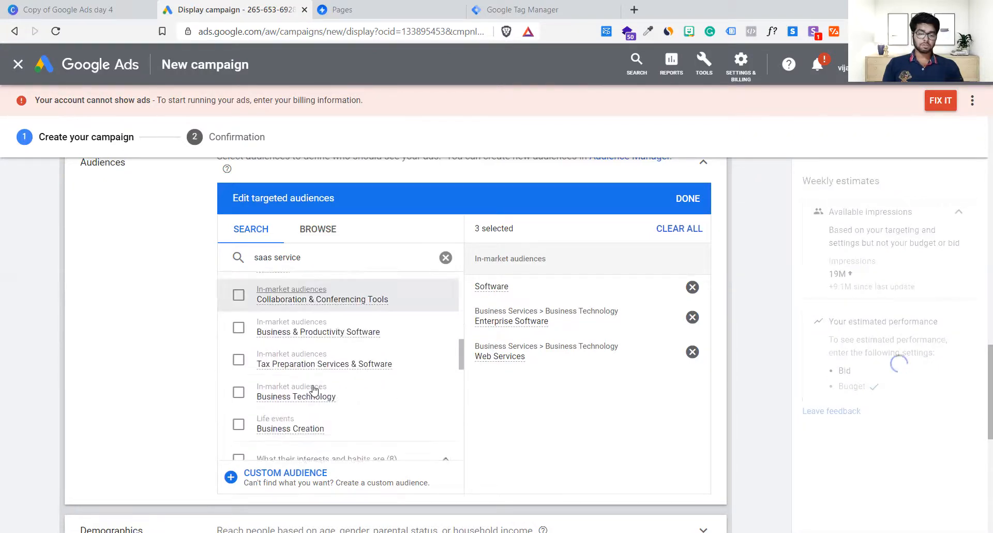
{"action": "scroll", "coordinate": [313, 389], "scroll_direction": "down", "scroll_amount": 4}
{"action": "scroll", "coordinate": [313, 389], "scroll_direction": "down", "scroll_amount": 2}
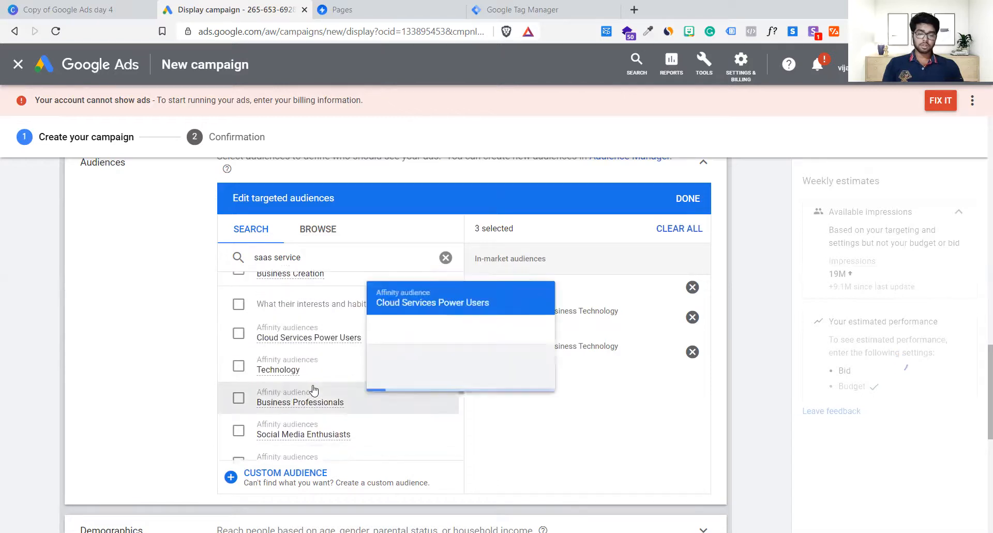
{"action": "scroll", "coordinate": [313, 389], "scroll_direction": "down", "scroll_amount": 3}
{"action": "scroll", "coordinate": [314, 389], "scroll_direction": "down", "scroll_amount": 2}
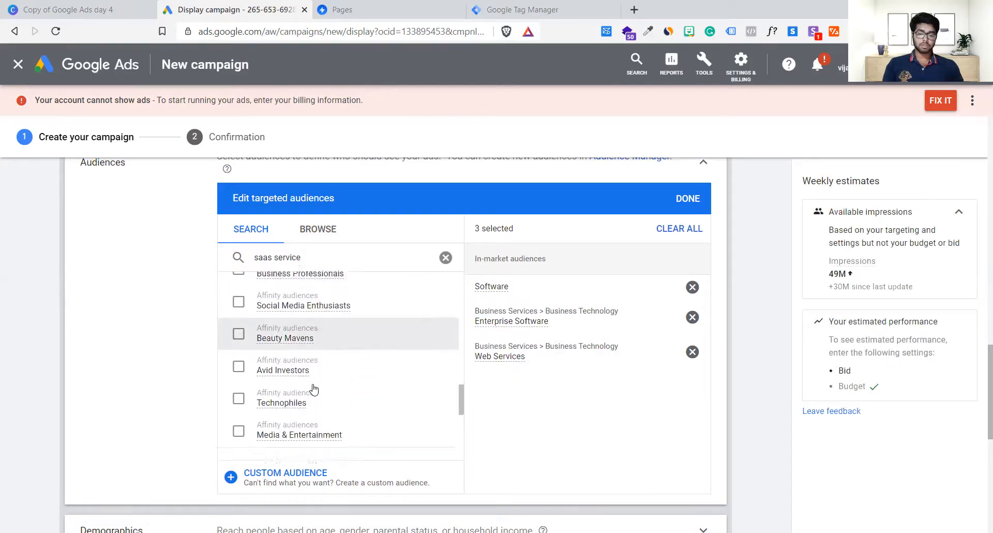
{"action": "left_click", "coordinate": [238, 287]}
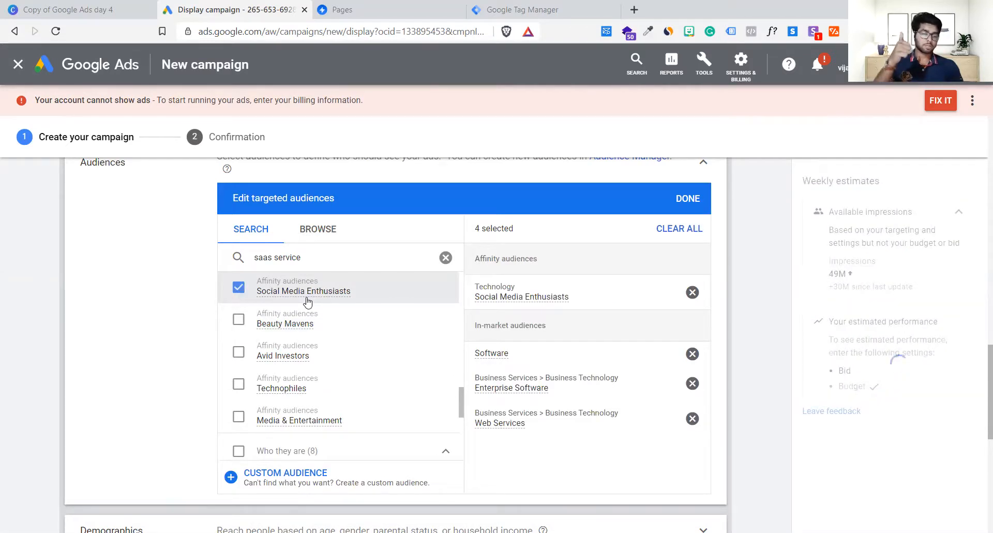
Remove the Software and Web Services audiences from the selected audiences and finish editing the targeted audiences
{"action": "scroll", "coordinate": [317, 377], "scroll_direction": "down", "scroll_amount": 1}
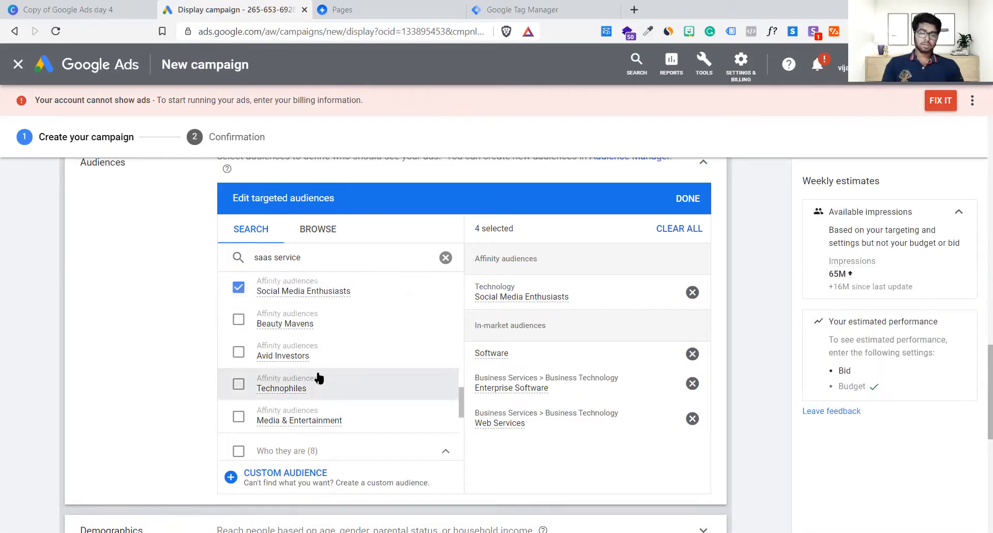
{"action": "scroll", "coordinate": [318, 378], "scroll_direction": "down", "scroll_amount": 4}
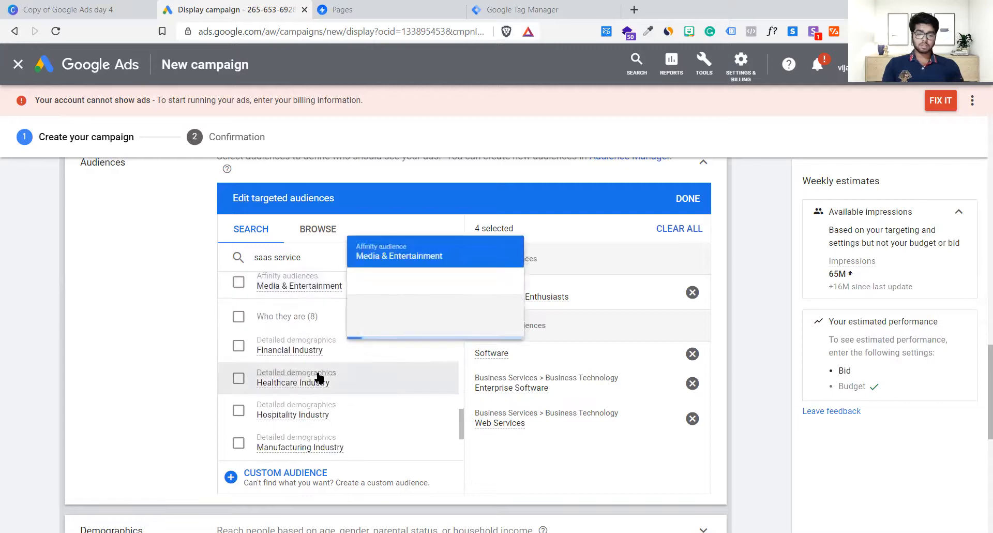
{"action": "scroll", "coordinate": [318, 378], "scroll_direction": "down", "scroll_amount": 1}
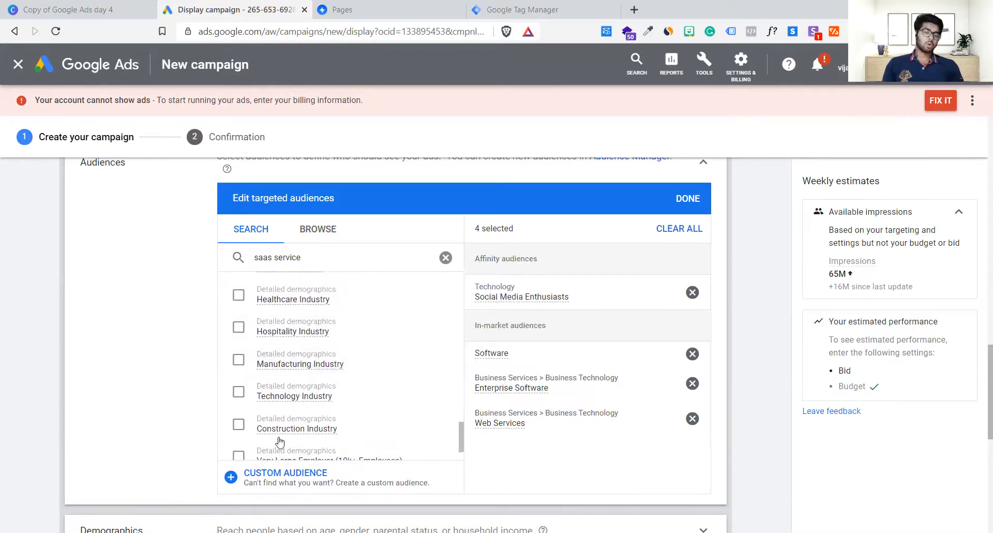
{"action": "scroll", "coordinate": [285, 411], "scroll_direction": "down", "scroll_amount": 1}
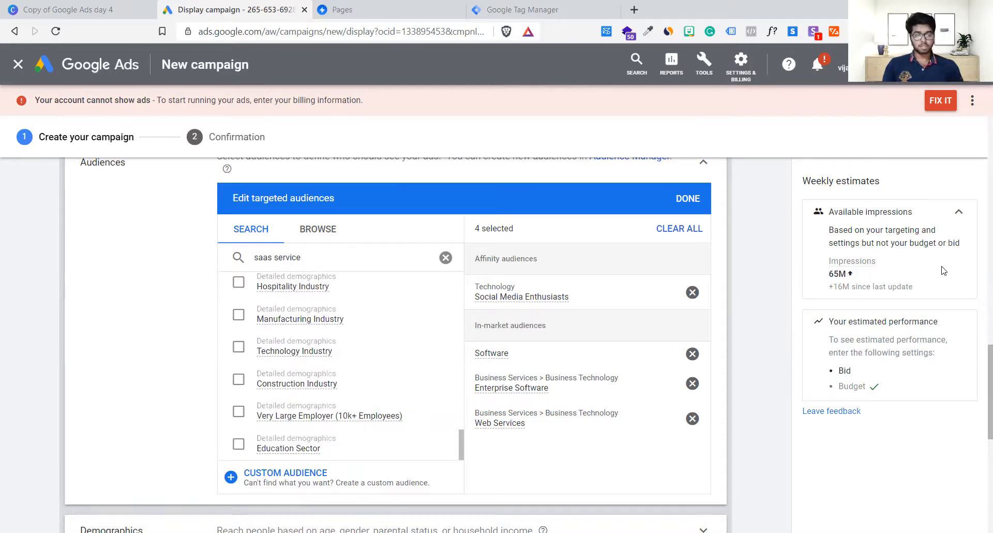
{"action": "left_click_drag", "start_coordinate": [826, 274], "coordinate": [848, 276]}
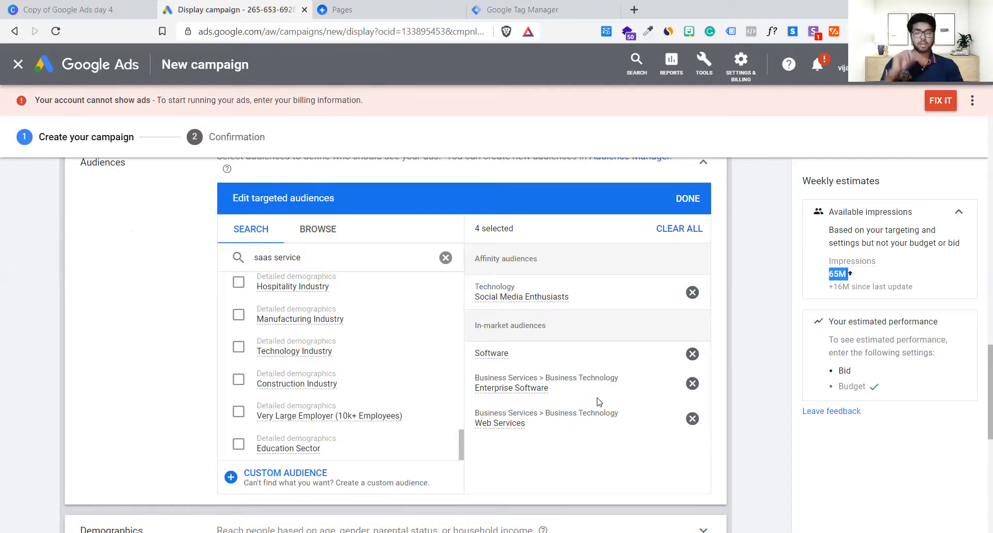
{"action": "left_click", "coordinate": [692, 355]}
{"action": "left_click", "coordinate": [692, 394]}
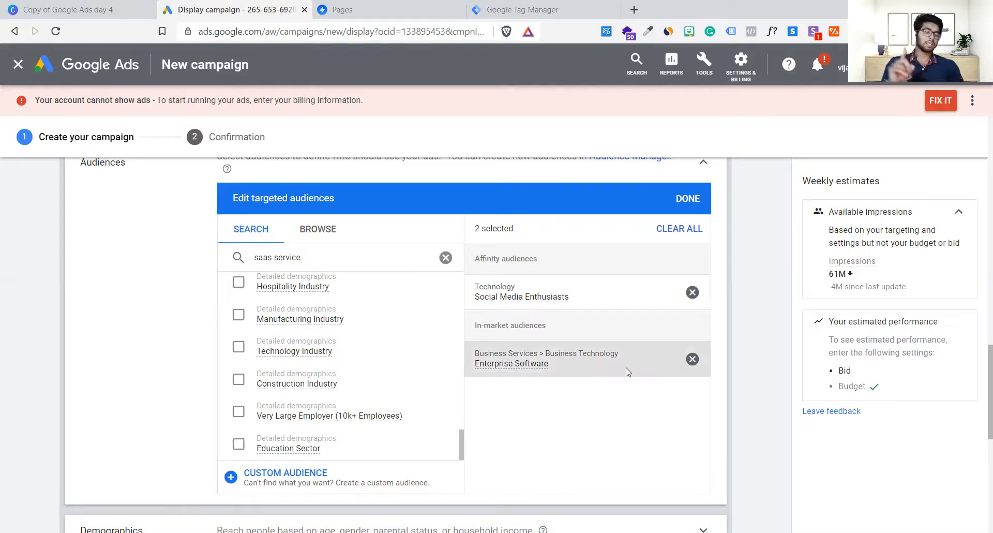
{"action": "mouse_move", "coordinate": [537, 365]}
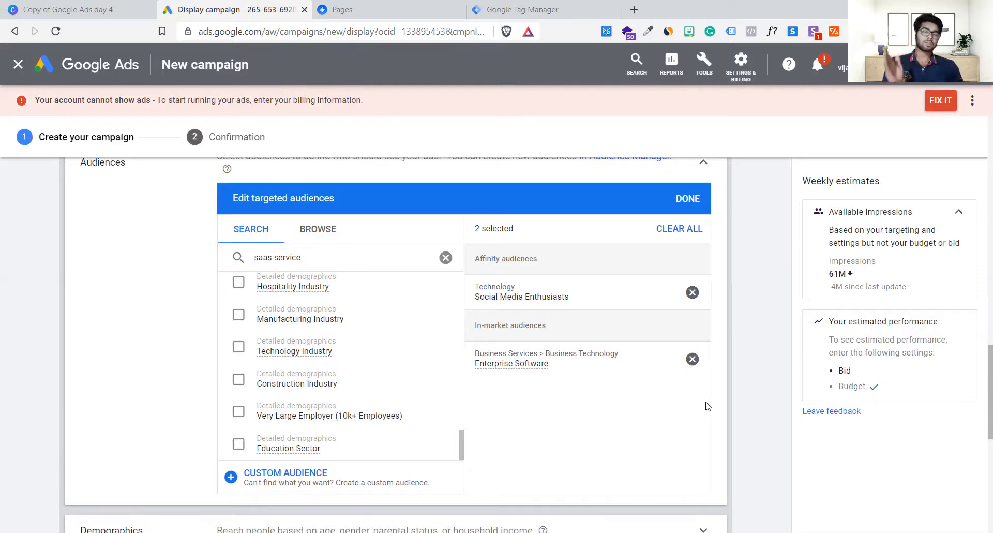
{"action": "left_click", "coordinate": [687, 198]}
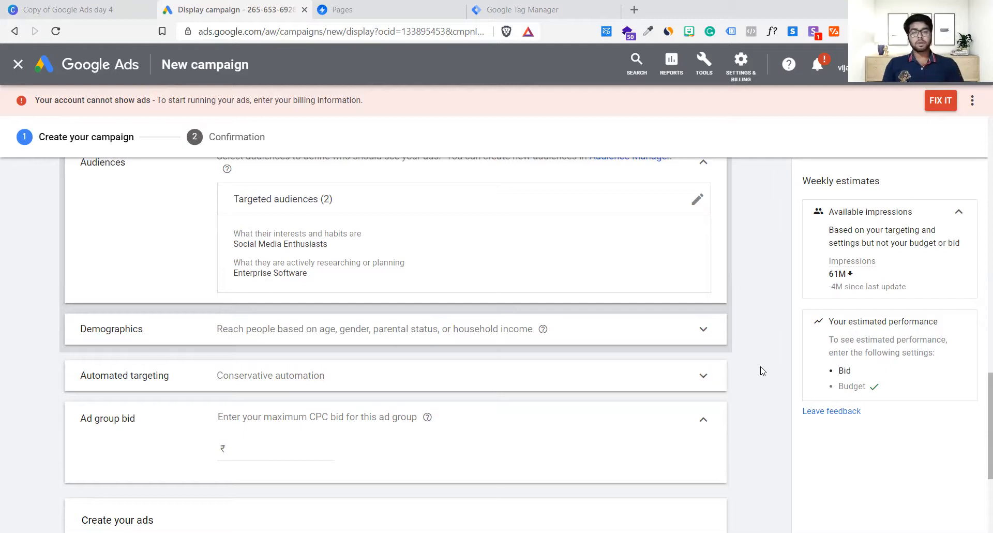
Exclude the age groups 45 - 54, 55 - 64 and 65+ from the targeted demographics and finish editing them
{"action": "scroll", "coordinate": [753, 380], "scroll_direction": "up", "scroll_amount": 1}
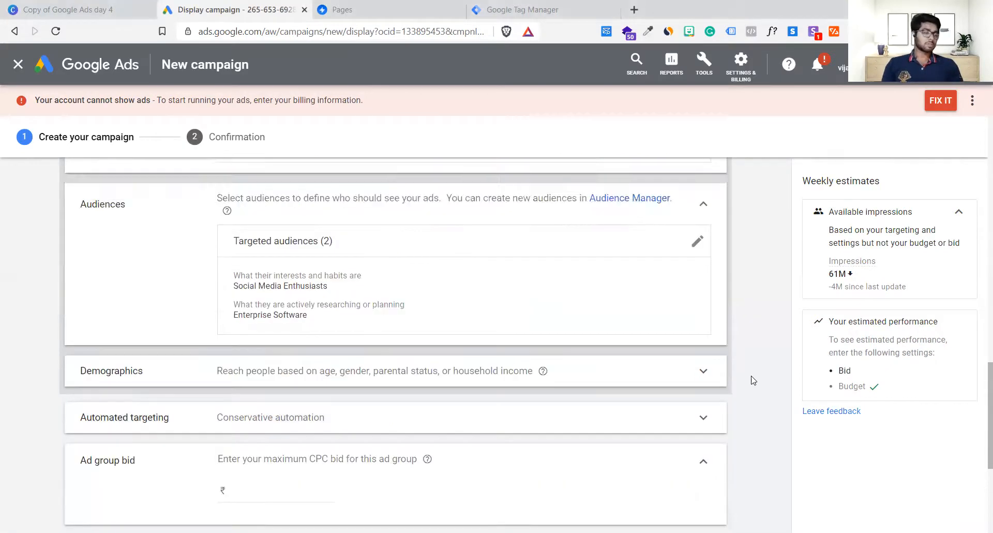
{"action": "scroll", "coordinate": [753, 380], "scroll_direction": "down", "scroll_amount": 3}
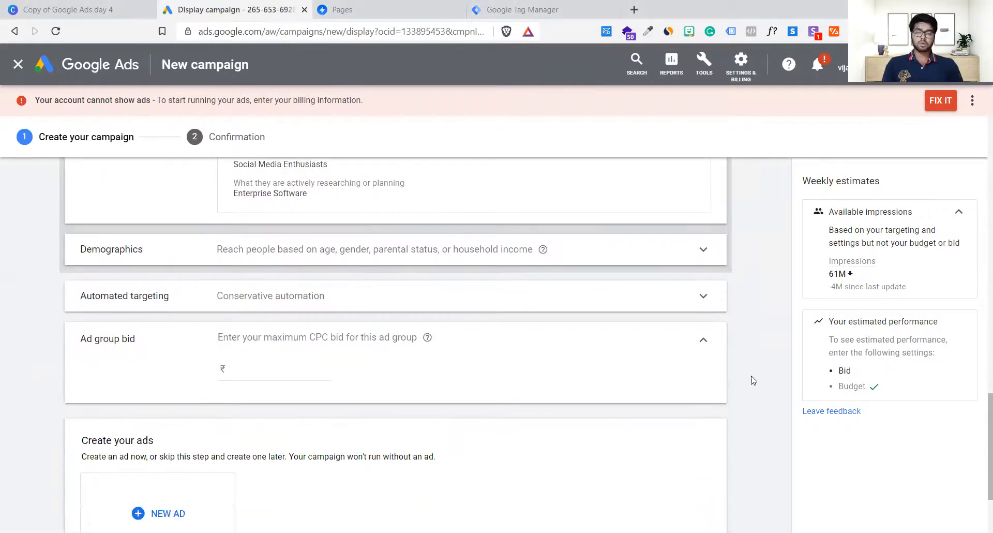
{"action": "left_click", "coordinate": [574, 259]}
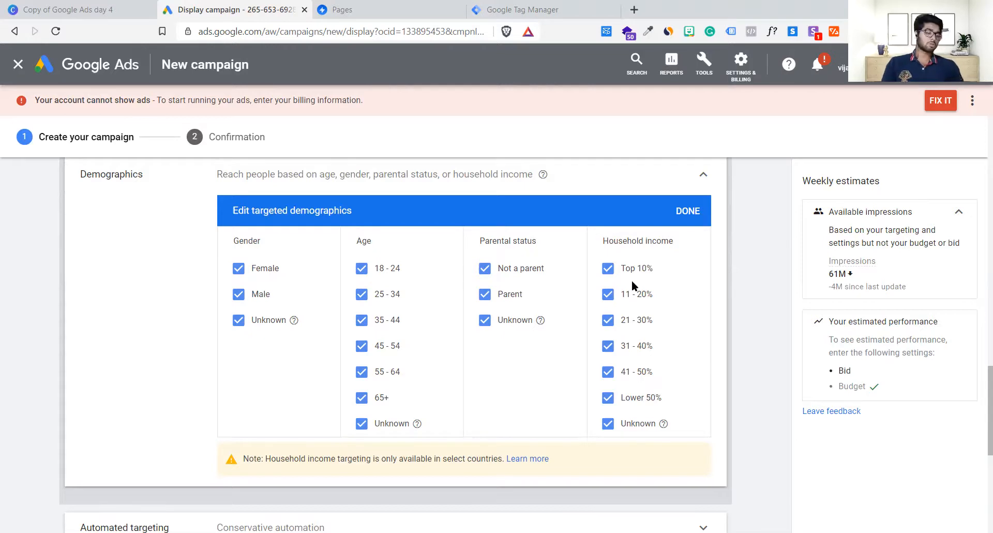
{"action": "left_click", "coordinate": [362, 345]}
{"action": "left_click", "coordinate": [362, 372]}
{"action": "left_click", "coordinate": [362, 397]}
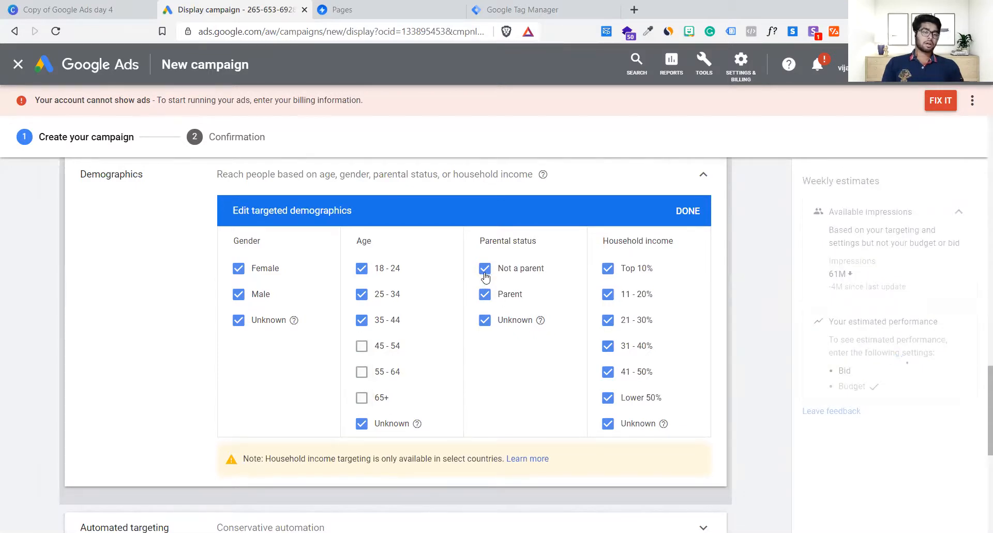
{"action": "left_click", "coordinate": [485, 273]}
{"action": "left_click", "coordinate": [484, 273]}
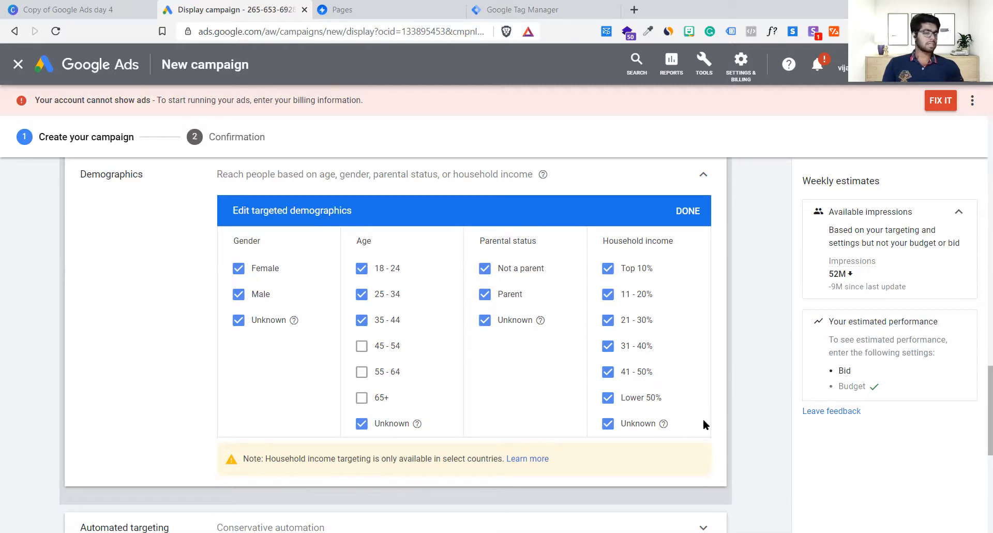
{"action": "left_click", "coordinate": [694, 221]}
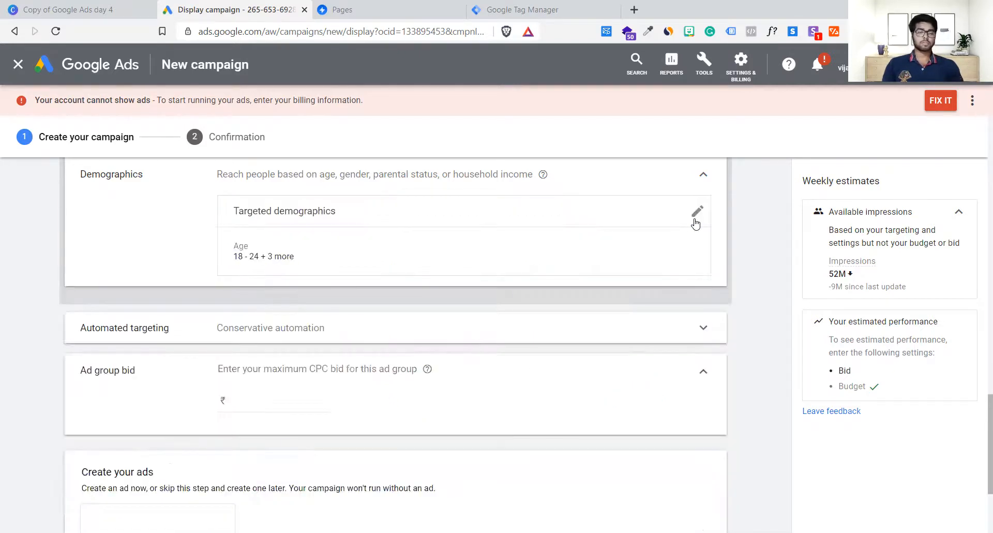
Expand the Automated targeting settings and review their options together with the ad group's targeted audiences
{"action": "scroll", "coordinate": [625, 303], "scroll_direction": "down", "scroll_amount": 1}
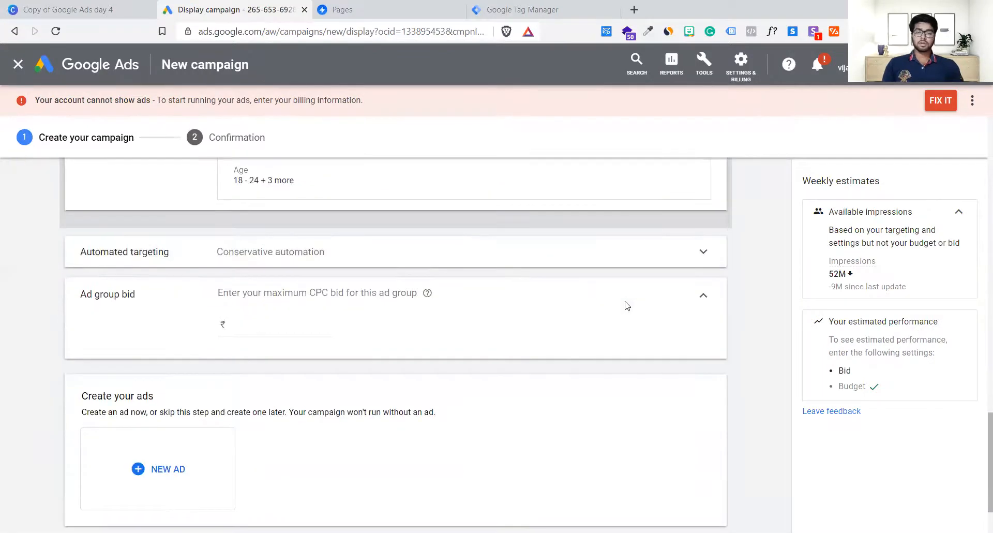
{"action": "left_click", "coordinate": [424, 252]}
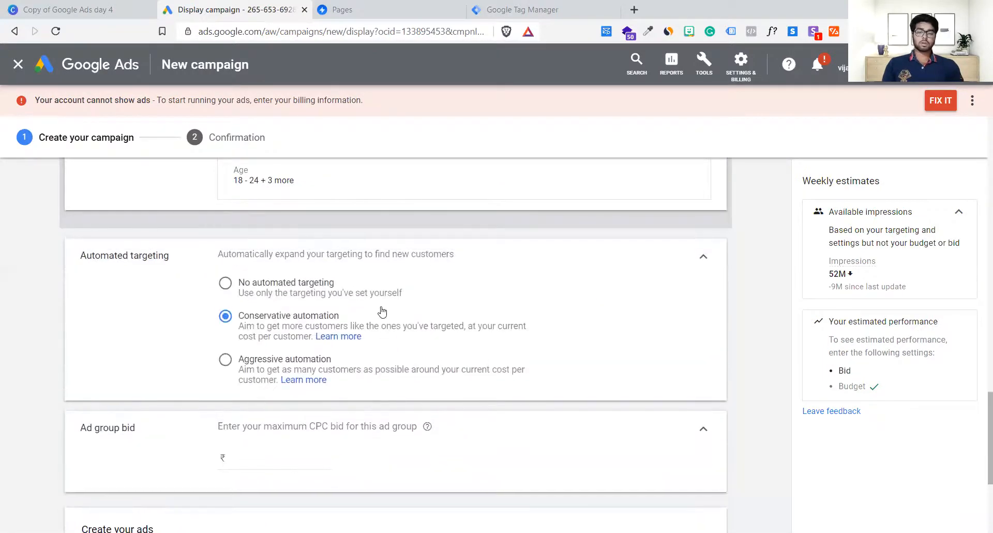
{"action": "left_click_drag", "start_coordinate": [78, 258], "coordinate": [184, 261]}
{"action": "left_click", "coordinate": [182, 262]}
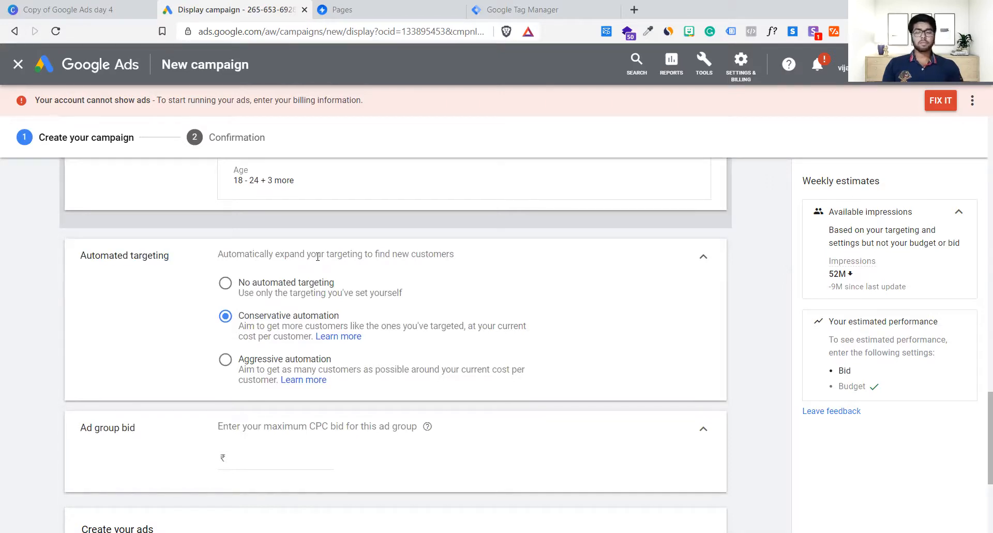
{"action": "left_click_drag", "start_coordinate": [238, 251], "coordinate": [467, 258]}
{"action": "left_click", "coordinate": [467, 258]}
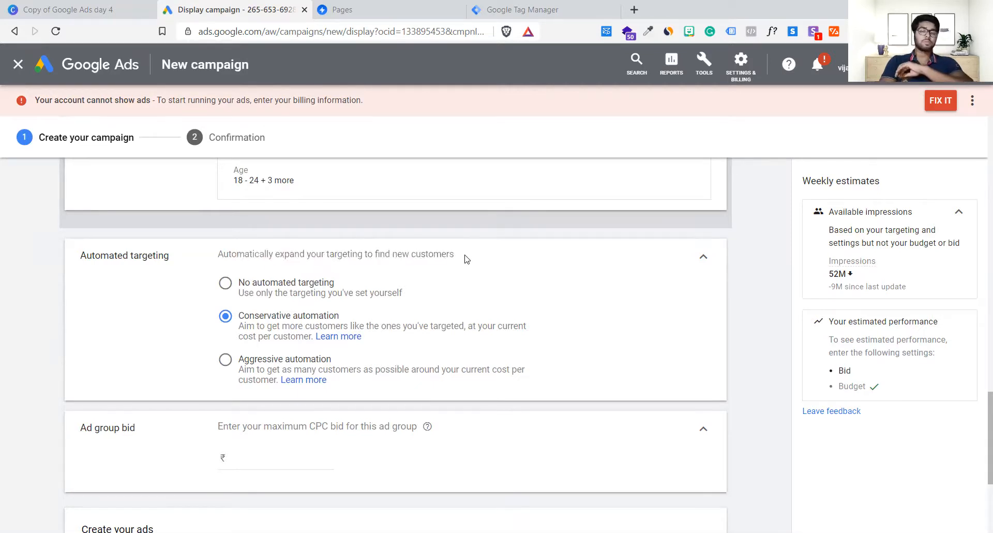
{"action": "scroll", "coordinate": [467, 258], "scroll_direction": "up", "scroll_amount": 7}
{"action": "scroll", "coordinate": [465, 257], "scroll_direction": "down", "scroll_amount": 1}
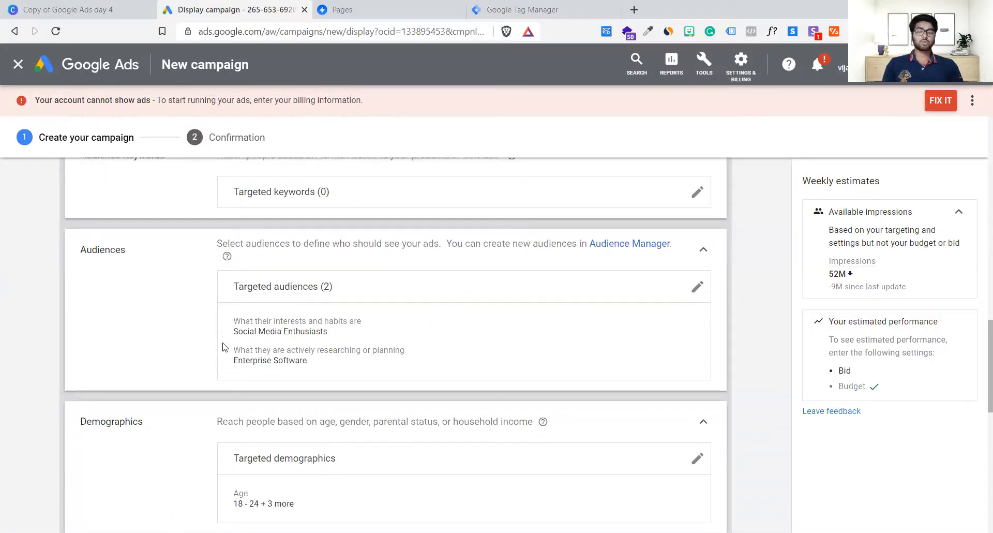
{"action": "left_click_drag", "start_coordinate": [233, 331], "coordinate": [337, 333]}
{"action": "left_click_drag", "start_coordinate": [232, 362], "coordinate": [309, 363]}
{"action": "scroll", "coordinate": [313, 365], "scroll_direction": "down", "scroll_amount": 2}
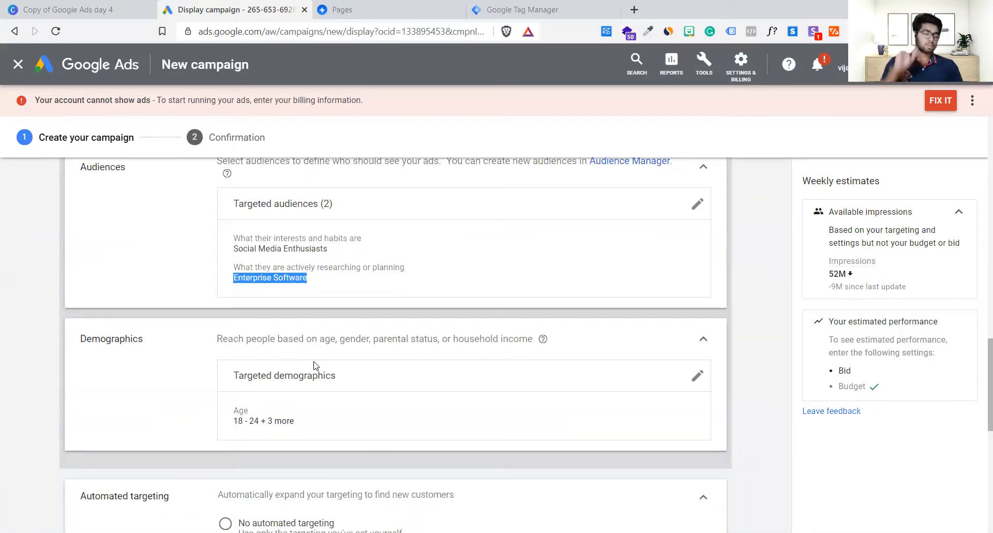
Set the ad group's automated targeting to No automated targeting
{"action": "scroll", "coordinate": [313, 365], "scroll_direction": "down", "scroll_amount": 1}
{"action": "scroll", "coordinate": [314, 362], "scroll_direction": "down", "scroll_amount": 3}
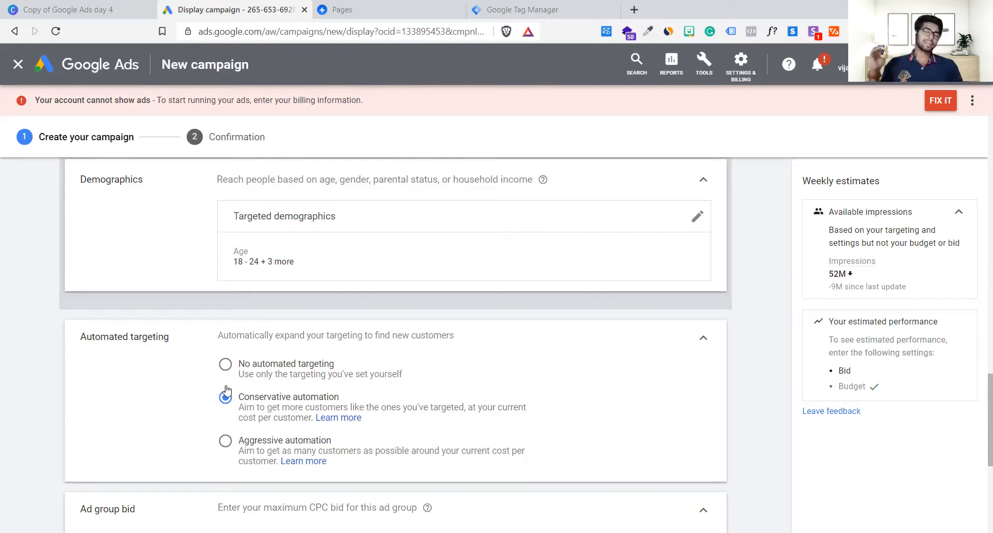
{"action": "scroll", "coordinate": [355, 396], "scroll_direction": "down", "scroll_amount": 2}
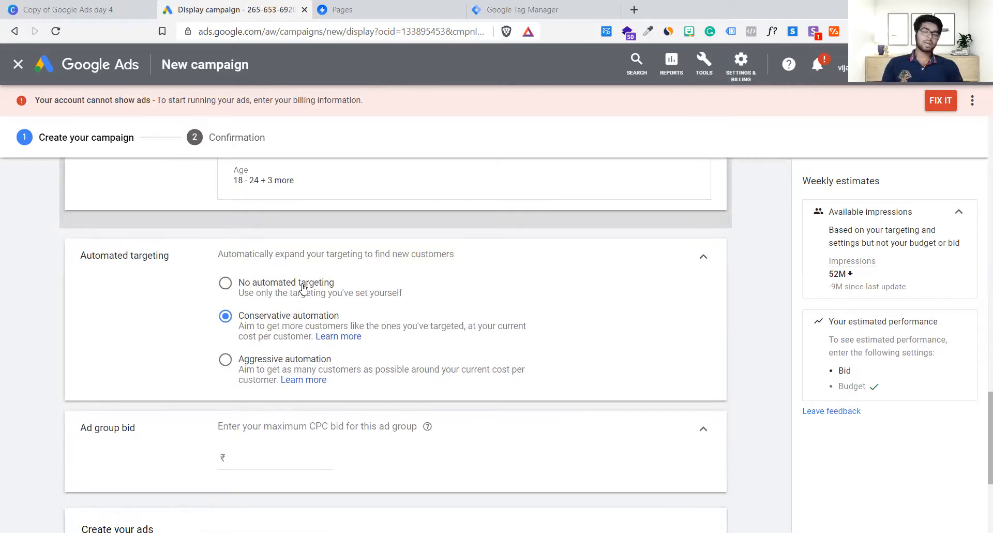
{"action": "left_click", "coordinate": [232, 282]}
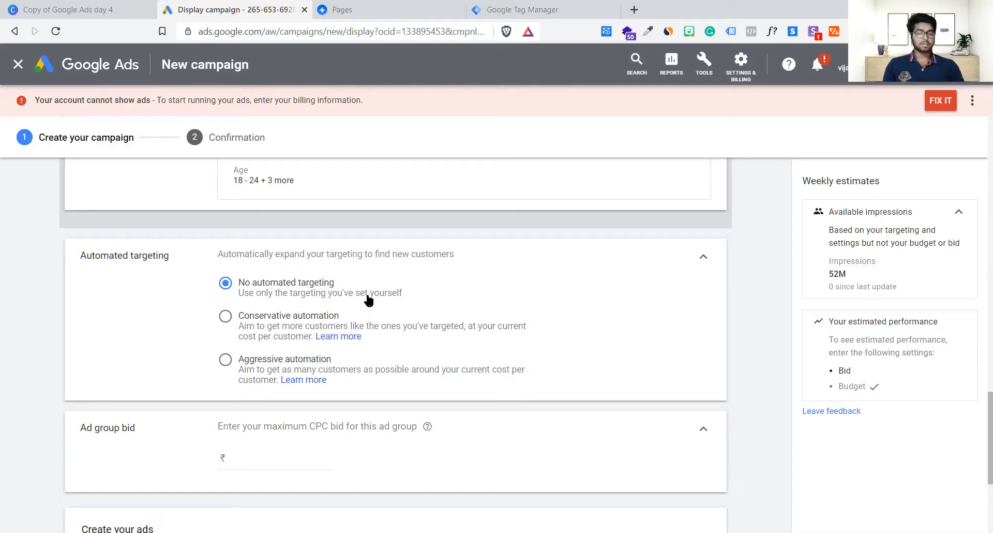
Set the ad group's automated targeting to Conservative automation and check it against the targeted audiences
{"action": "left_click", "coordinate": [226, 323]}
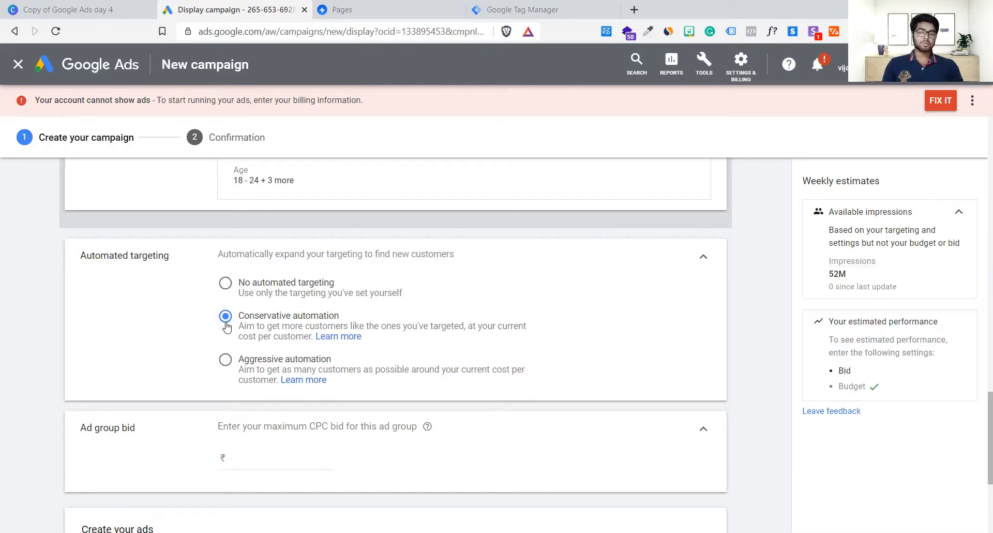
{"action": "scroll", "coordinate": [332, 337], "scroll_direction": "down", "scroll_amount": 1}
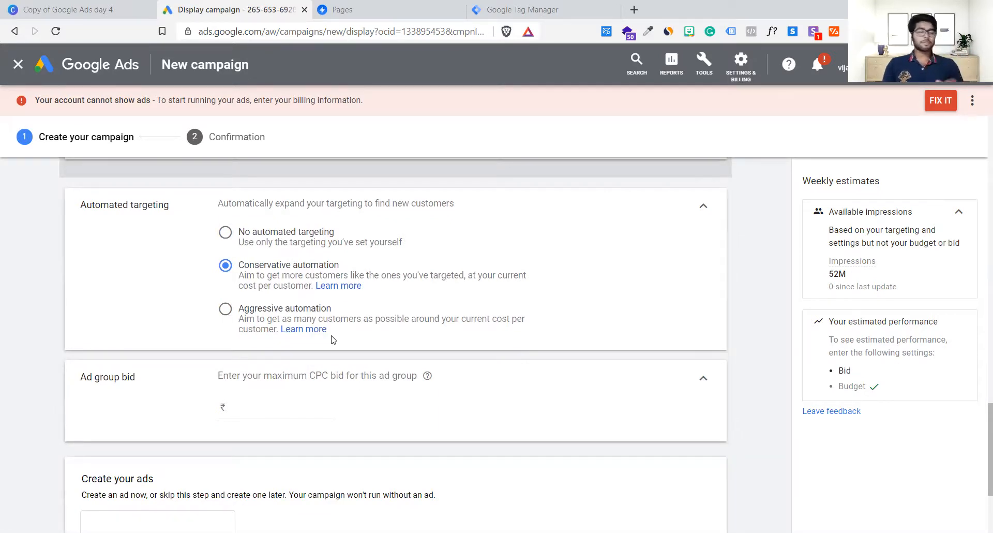
{"action": "scroll", "coordinate": [331, 339], "scroll_direction": "up", "scroll_amount": 7}
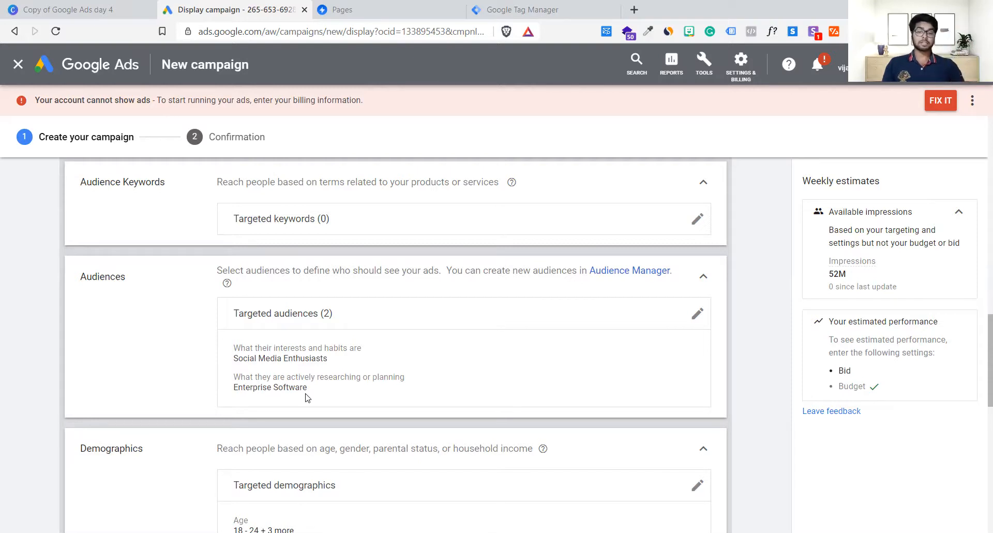
{"action": "scroll", "coordinate": [306, 397], "scroll_direction": "down", "scroll_amount": 1}
{"action": "scroll", "coordinate": [306, 397], "scroll_direction": "down", "scroll_amount": 4}
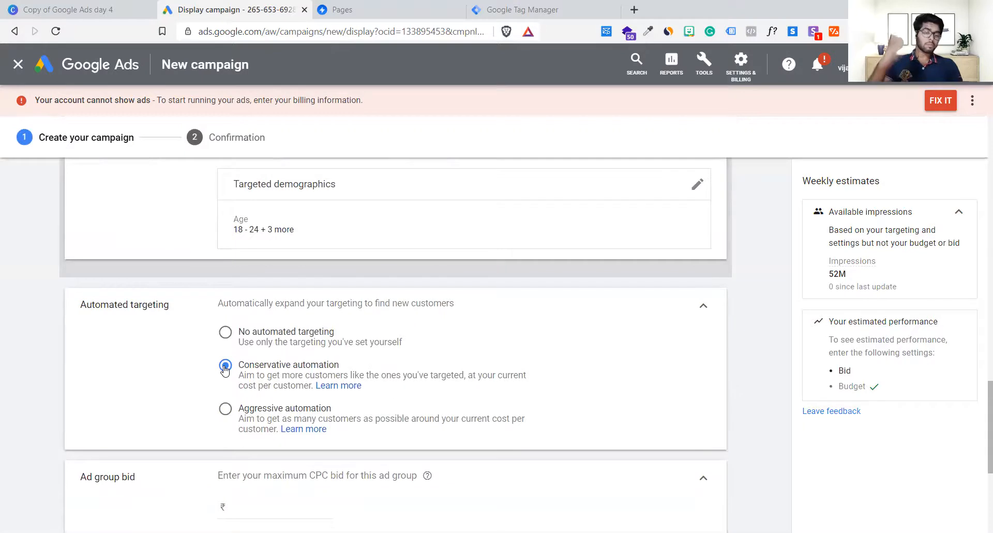
{"action": "scroll", "coordinate": [288, 365], "scroll_direction": "down", "scroll_amount": 1}
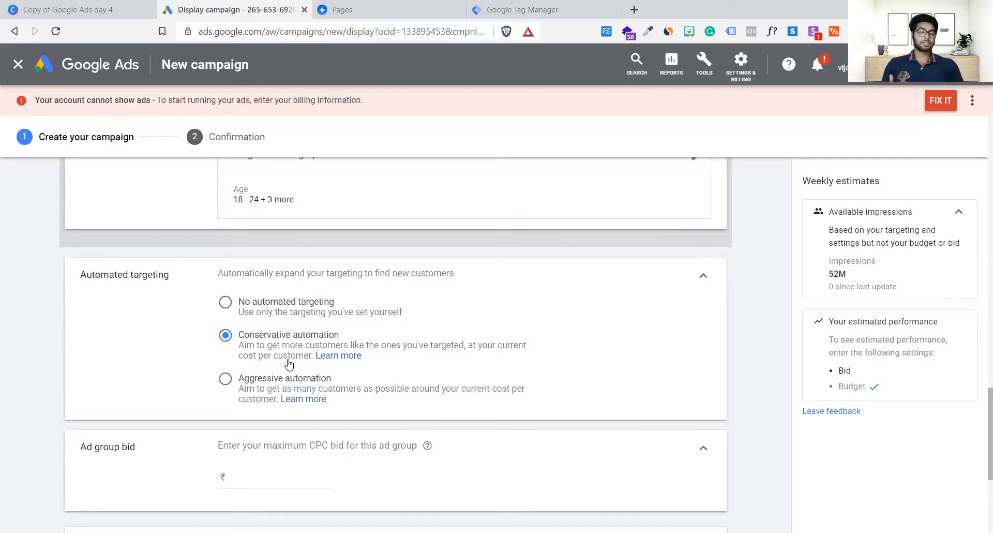
Examine the Social Media Enthusiasts and Enterprise Software audiences alongside the description of the Conservative automation option
{"action": "scroll", "coordinate": [289, 364], "scroll_direction": "up", "scroll_amount": 5}
{"action": "scroll", "coordinate": [288, 357], "scroll_direction": "up", "scroll_amount": 1}
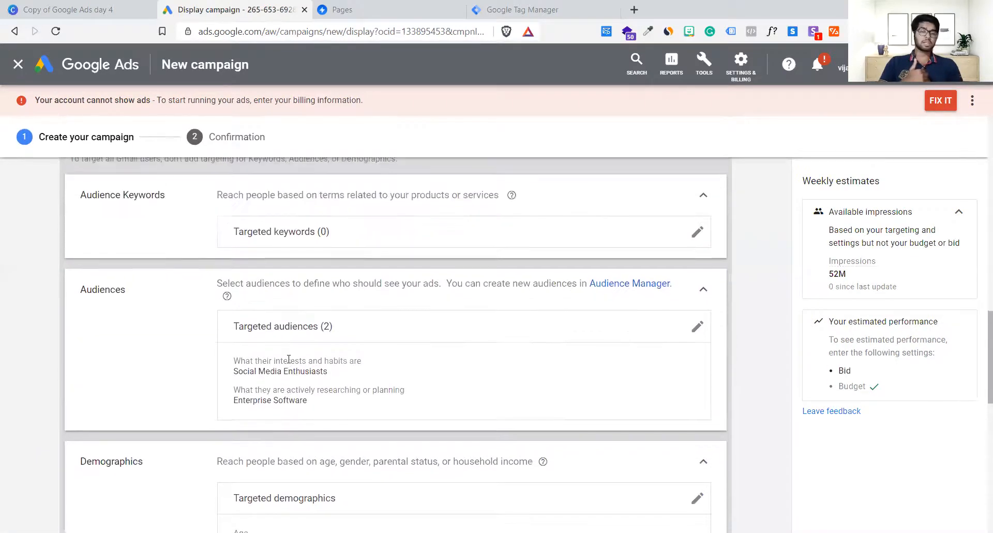
{"action": "left_click_drag", "start_coordinate": [234, 362], "coordinate": [342, 375]}
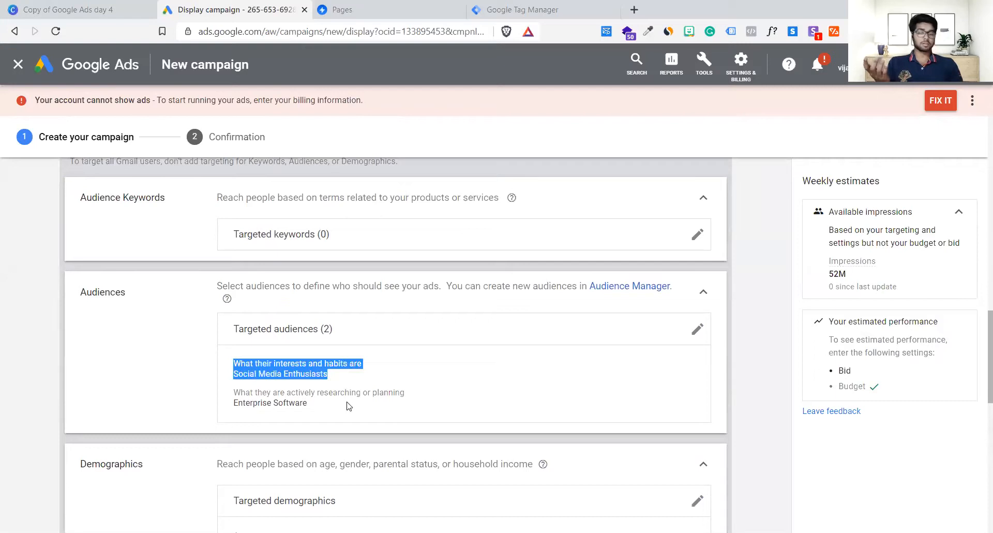
{"action": "scroll", "coordinate": [348, 405], "scroll_direction": "down", "scroll_amount": 6}
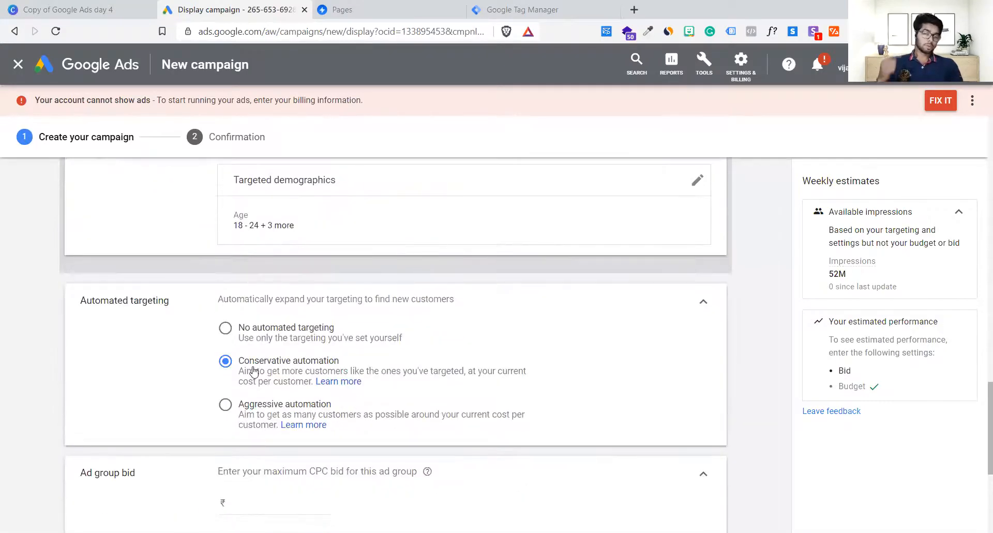
{"action": "left_click_drag", "start_coordinate": [248, 374], "coordinate": [440, 391]}
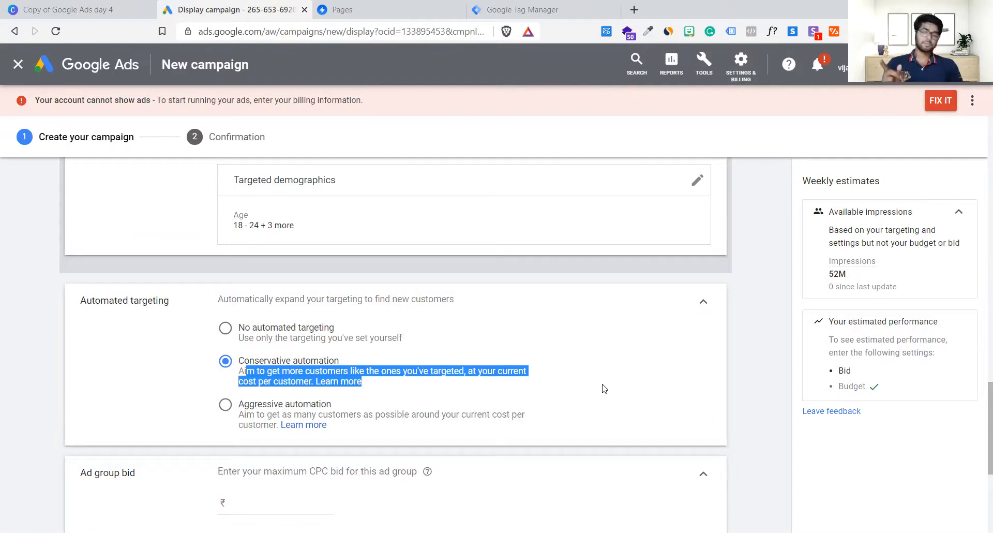
{"action": "left_click", "coordinate": [756, 373]}
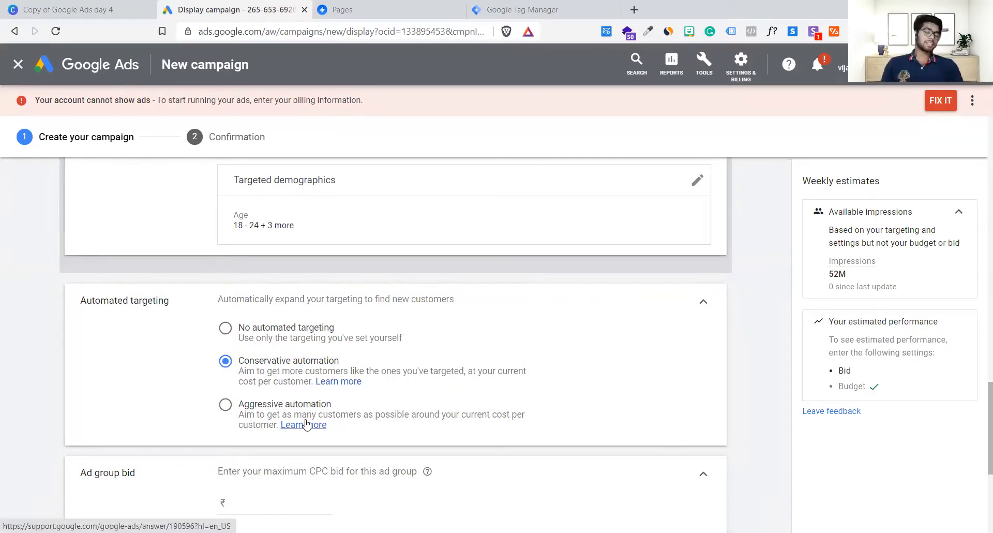
{"action": "scroll", "coordinate": [398, 419], "scroll_direction": "down", "scroll_amount": 1}
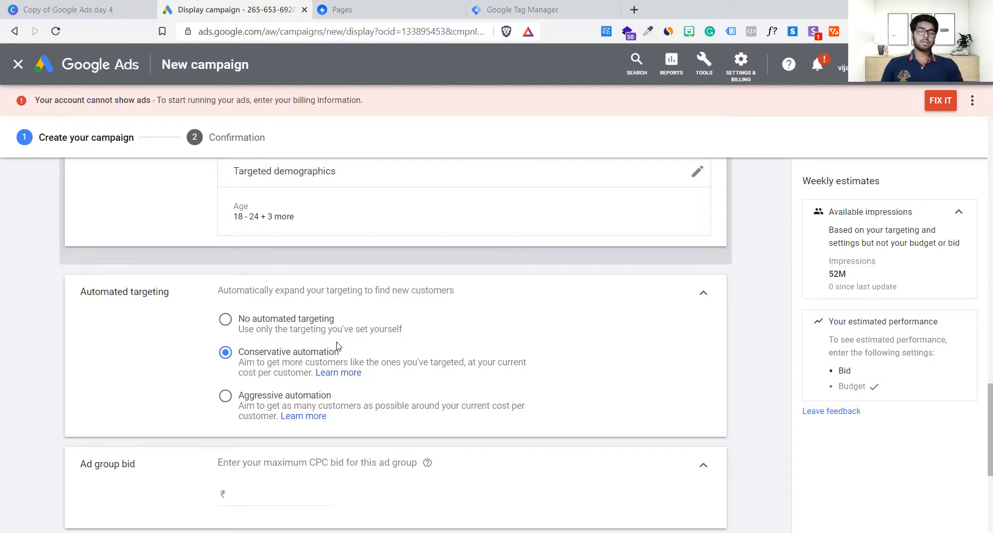
{"action": "scroll", "coordinate": [337, 345], "scroll_direction": "up", "scroll_amount": 7}
{"action": "scroll", "coordinate": [337, 346], "scroll_direction": "down", "scroll_amount": 1}
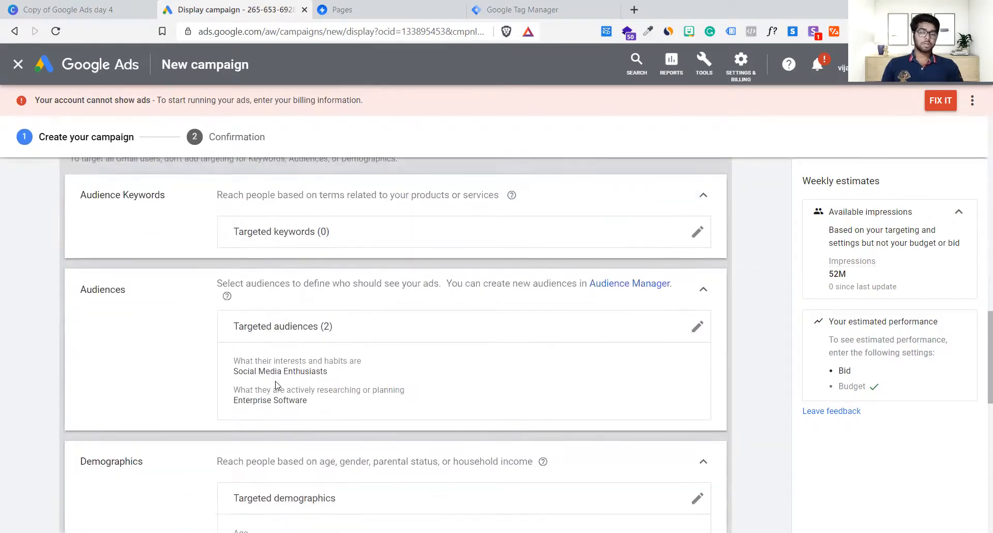
{"action": "left_click_drag", "start_coordinate": [230, 406], "coordinate": [329, 411]}
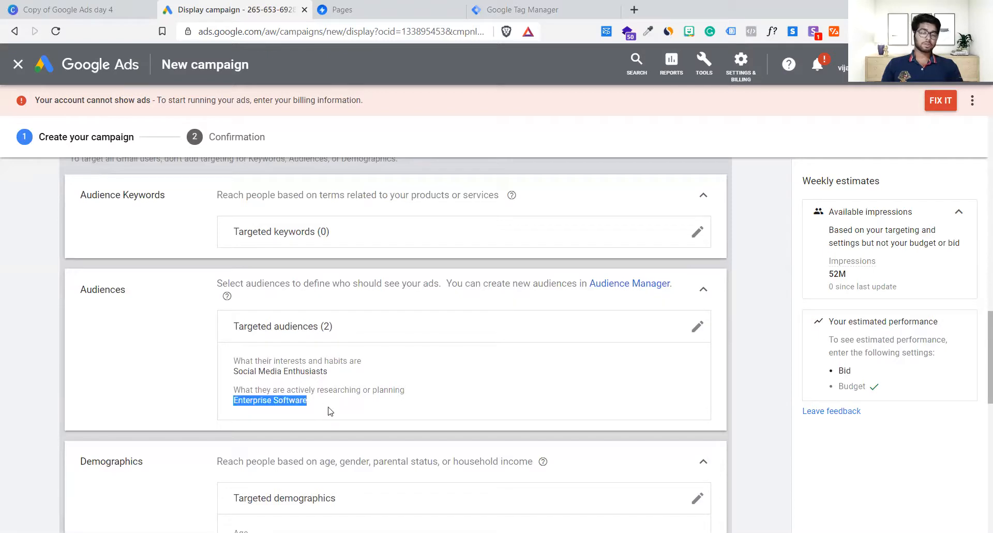
{"action": "left_click", "coordinate": [329, 412]}
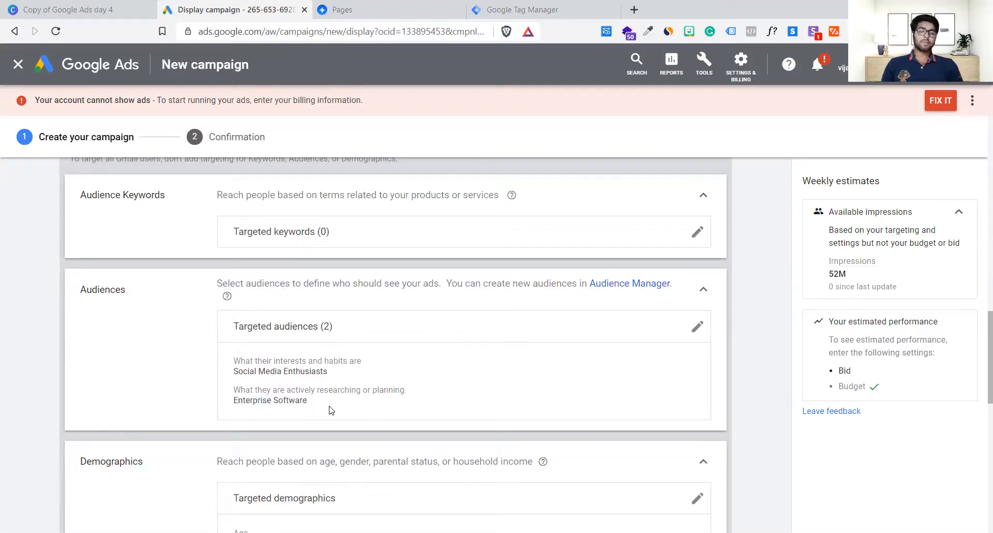
{"action": "scroll", "coordinate": [331, 410], "scroll_direction": "down", "scroll_amount": 1}
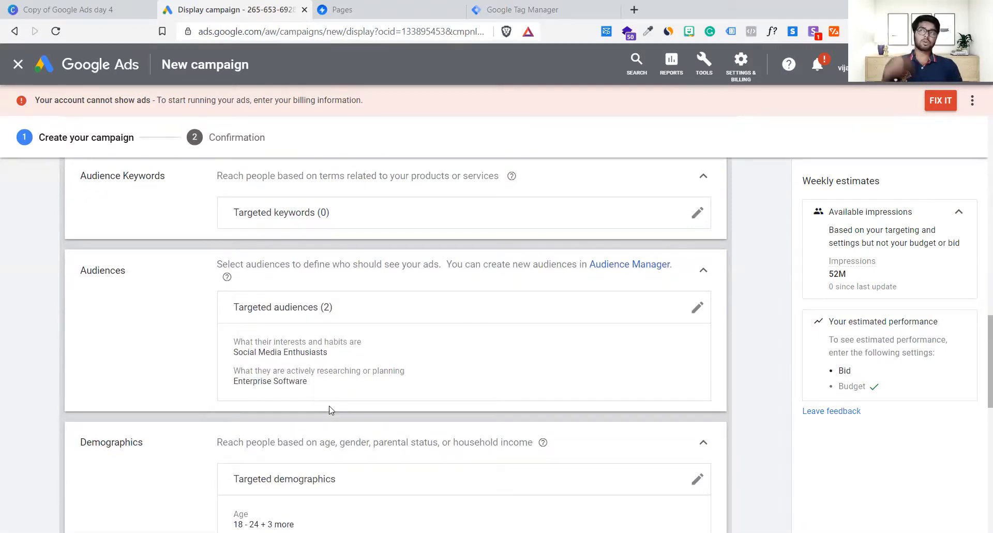
{"action": "scroll", "coordinate": [331, 410], "scroll_direction": "down", "scroll_amount": 5}
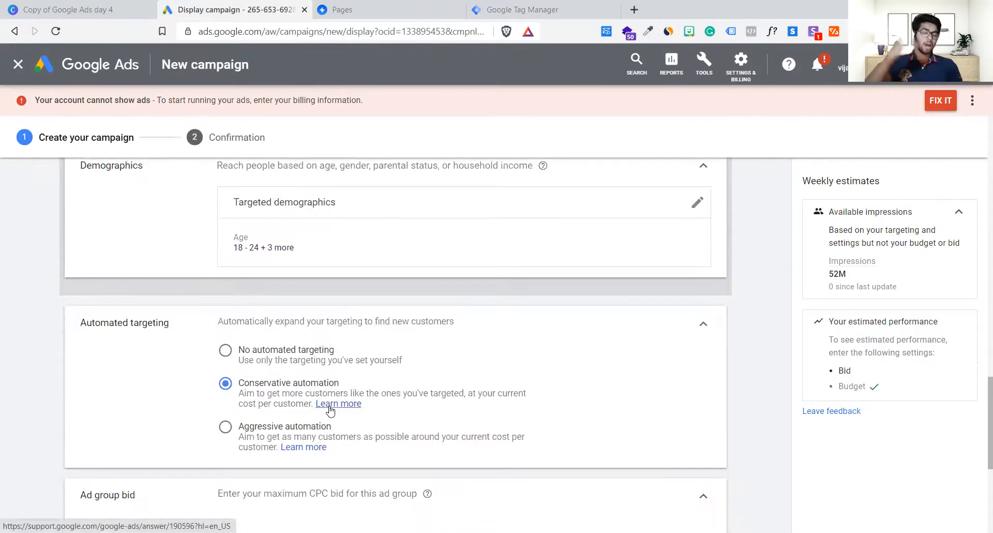
{"action": "scroll", "coordinate": [331, 410], "scroll_direction": "down", "scroll_amount": 3}
{"action": "scroll", "coordinate": [331, 410], "scroll_direction": "up", "scroll_amount": 2}
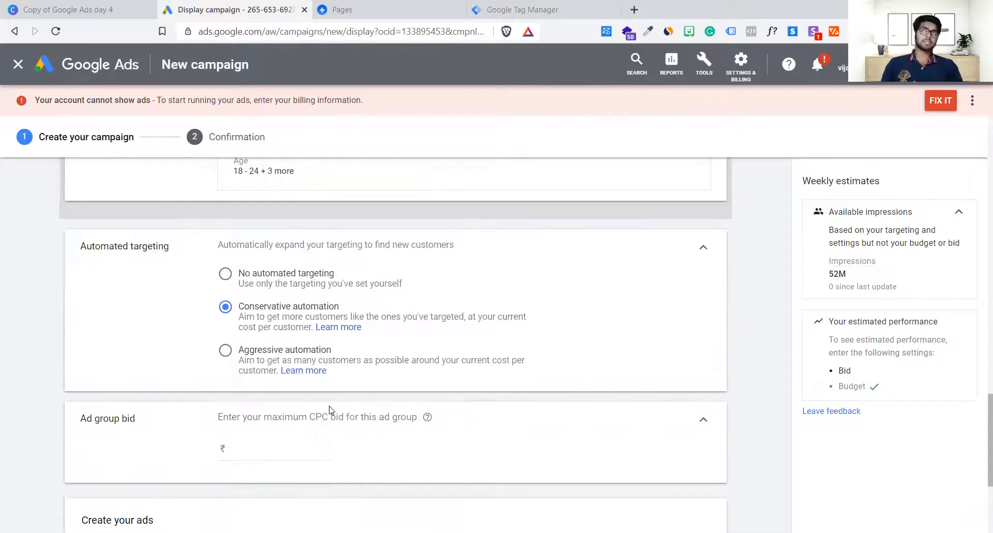
{"action": "scroll", "coordinate": [330, 412], "scroll_direction": "up", "scroll_amount": 1}
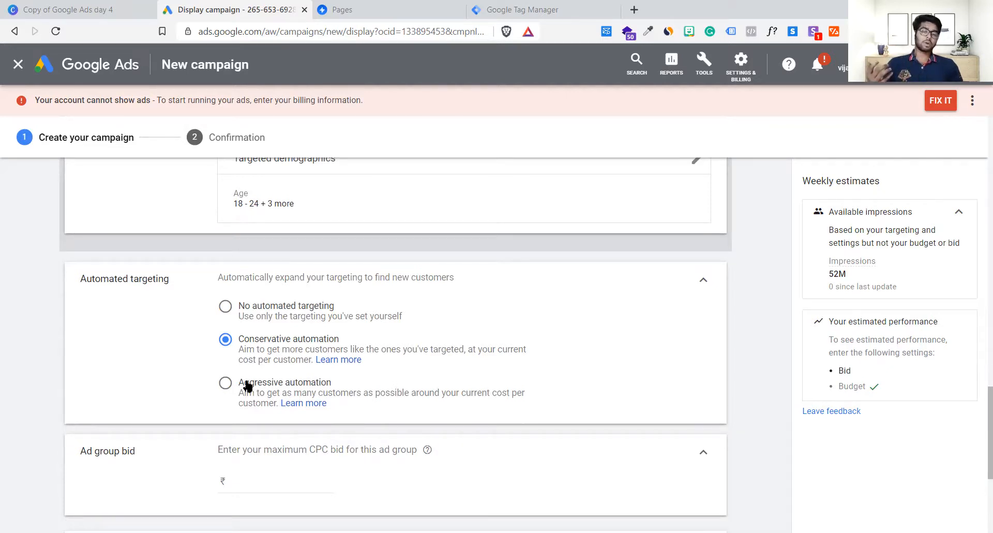
Try Aggressive automation, read its cost per customer description, and return the automated targeting to Conservative automation
{"action": "left_click", "coordinate": [225, 383]}
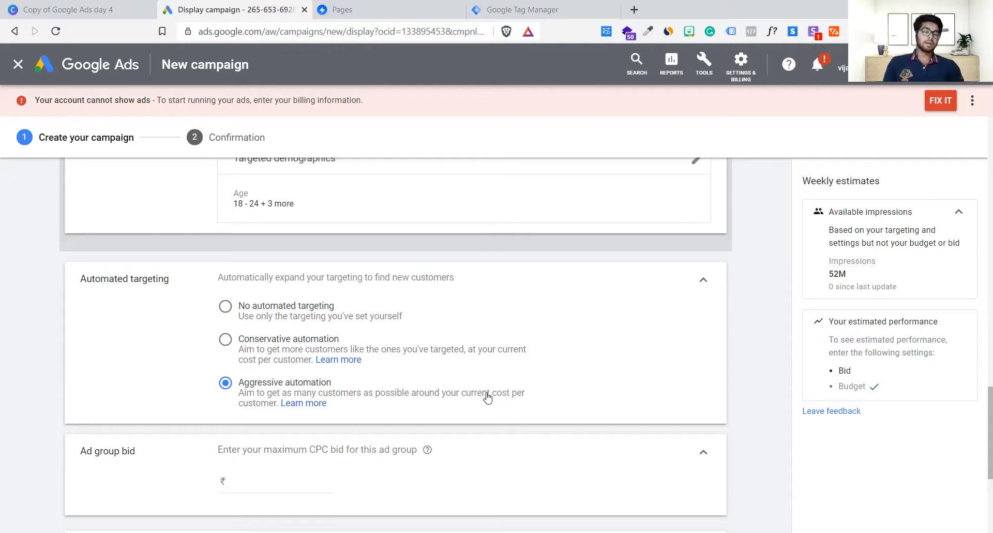
{"action": "left_click_drag", "start_coordinate": [488, 396], "coordinate": [496, 412]}
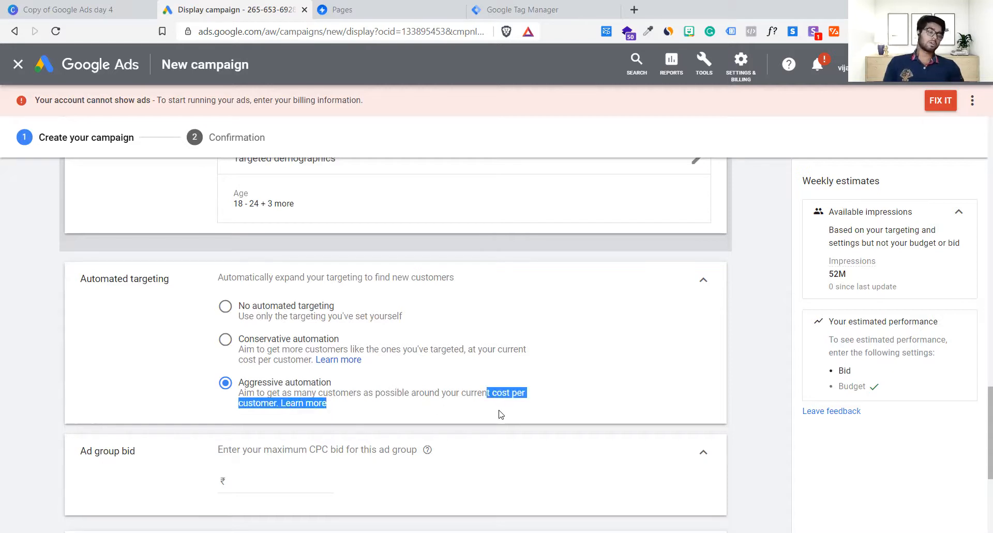
{"action": "left_click", "coordinate": [500, 414]}
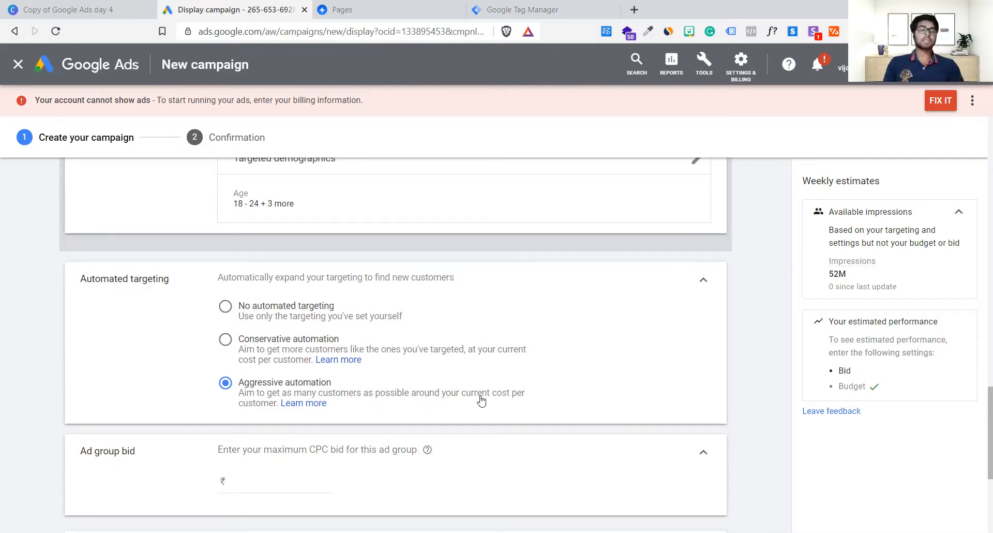
{"action": "left_click_drag", "start_coordinate": [490, 393], "coordinate": [495, 411]}
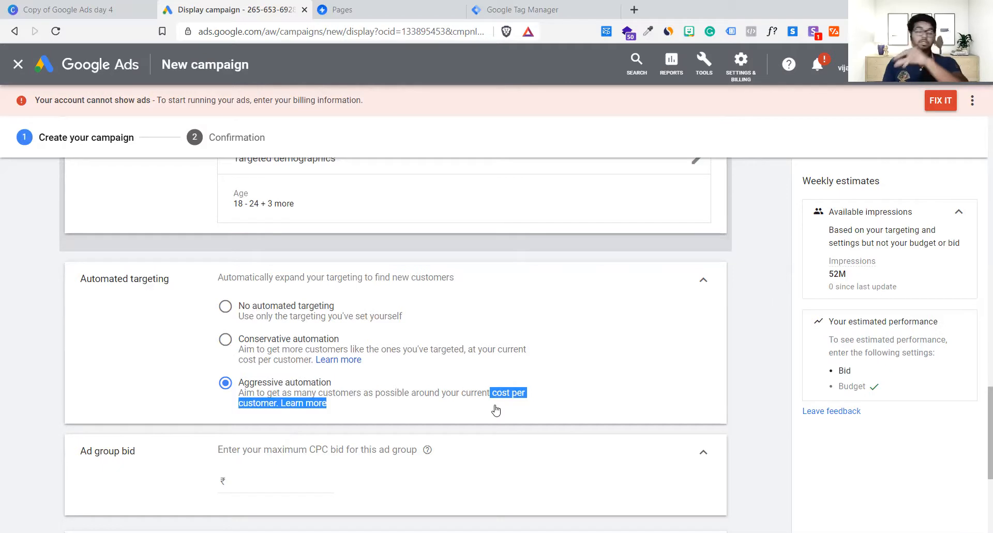
{"action": "left_click", "coordinate": [478, 410]}
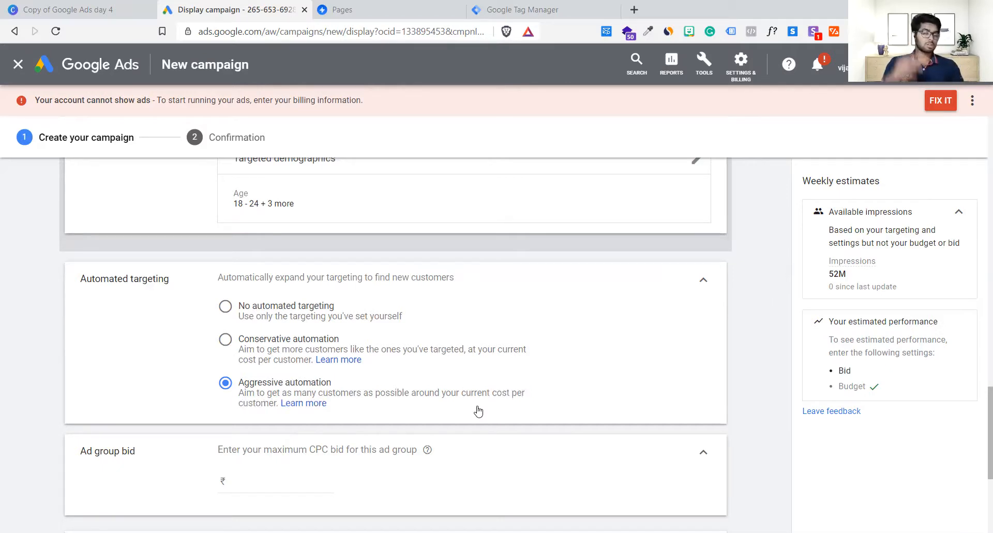
{"action": "left_click", "coordinate": [226, 341]}
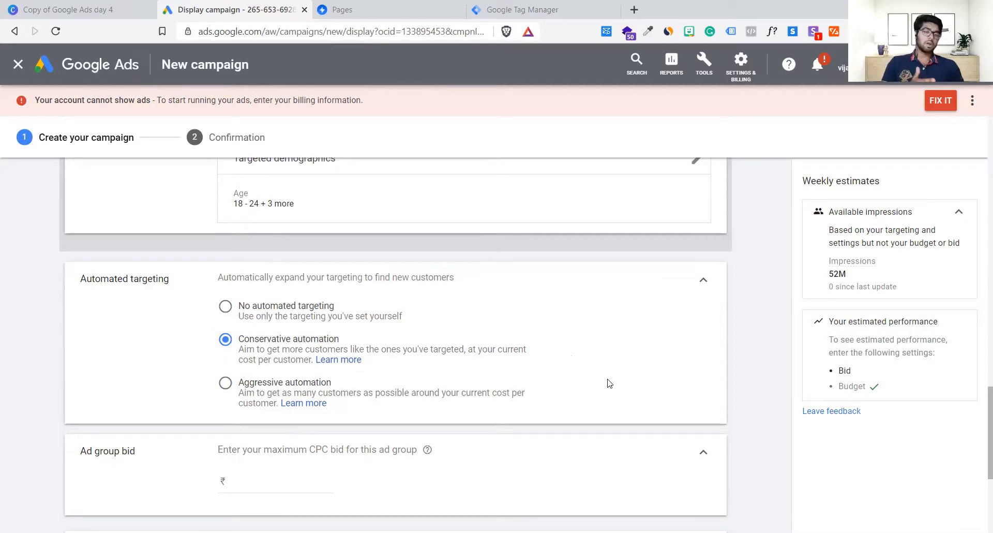
{"action": "scroll", "coordinate": [607, 382], "scroll_direction": "up", "scroll_amount": 3}
{"action": "scroll", "coordinate": [605, 392], "scroll_direction": "up", "scroll_amount": 2}
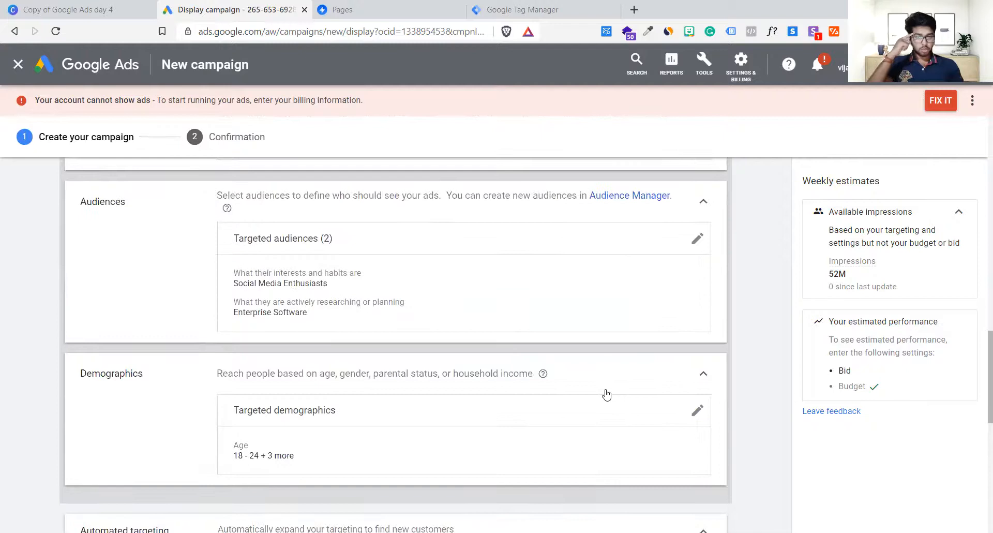
{"action": "scroll", "coordinate": [321, 322], "scroll_direction": "down", "scroll_amount": 5}
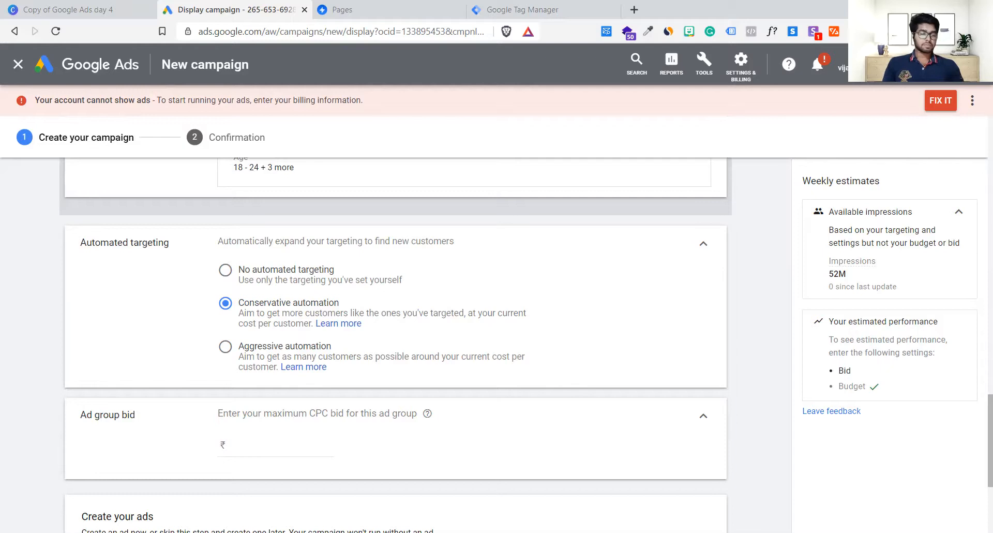
{"action": "double_click", "coordinate": [761, 249]}
{"action": "double_click", "coordinate": [793, 2]}
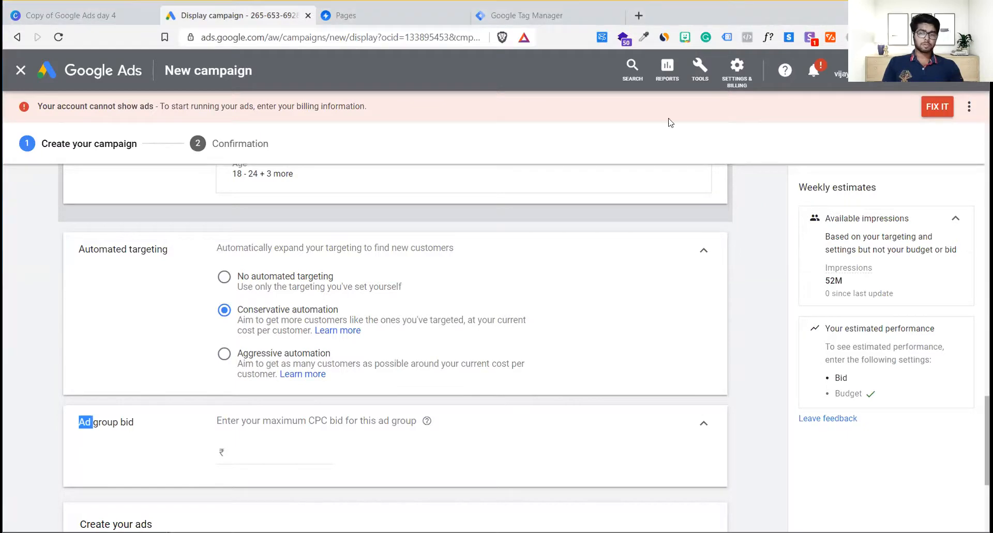
{"action": "left_click", "coordinate": [744, 241]}
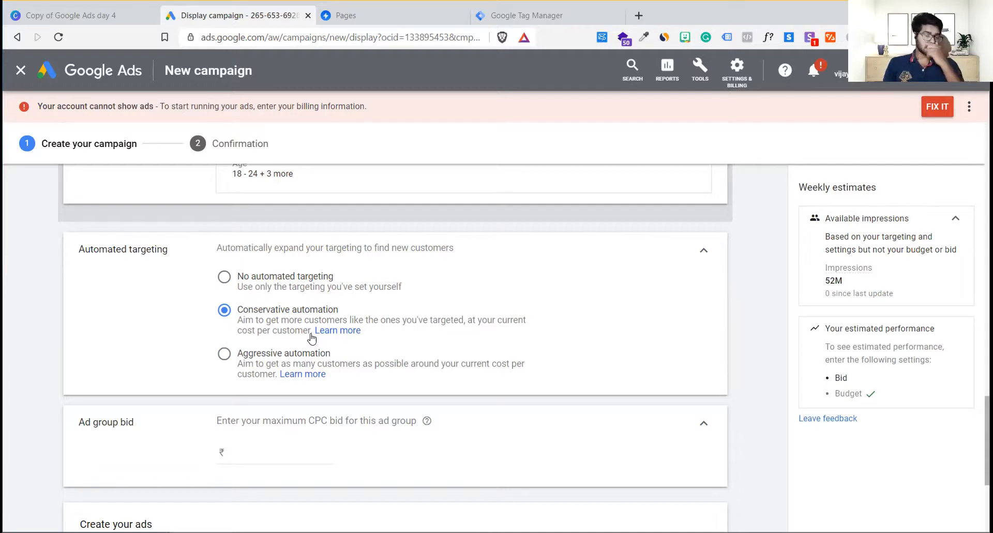
Recheck the Enterprise Software audience and switch automated targeting to Aggressive automation and back to Conservative automation
{"action": "scroll", "coordinate": [316, 346], "scroll_direction": "up", "scroll_amount": 6}
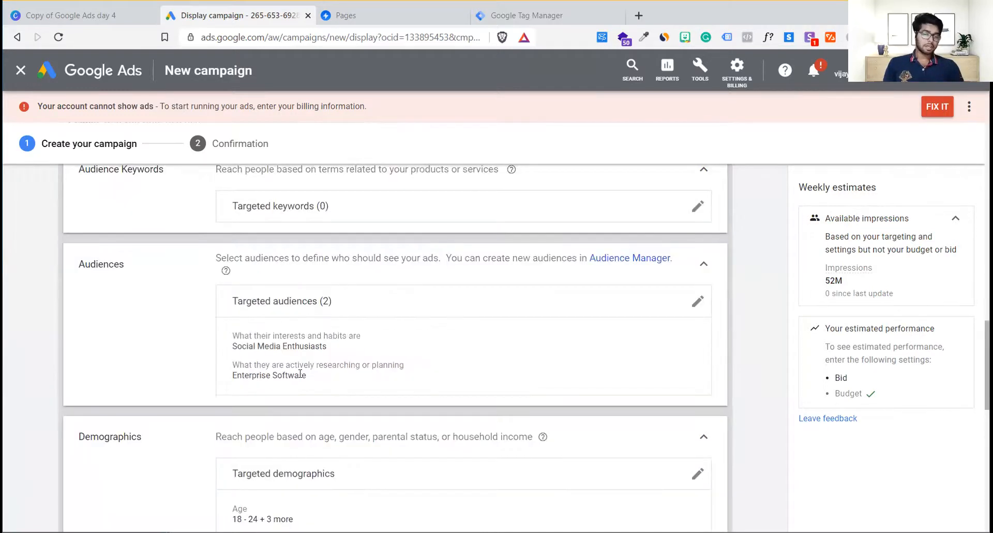
{"action": "left_click_drag", "start_coordinate": [300, 386], "coordinate": [226, 387]}
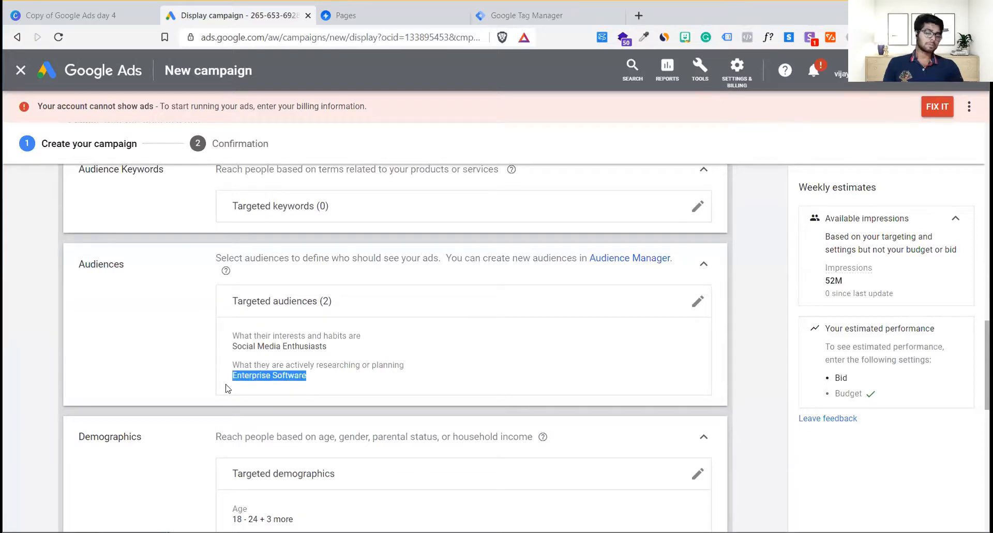
{"action": "scroll", "coordinate": [226, 388], "scroll_direction": "down", "scroll_amount": 6}
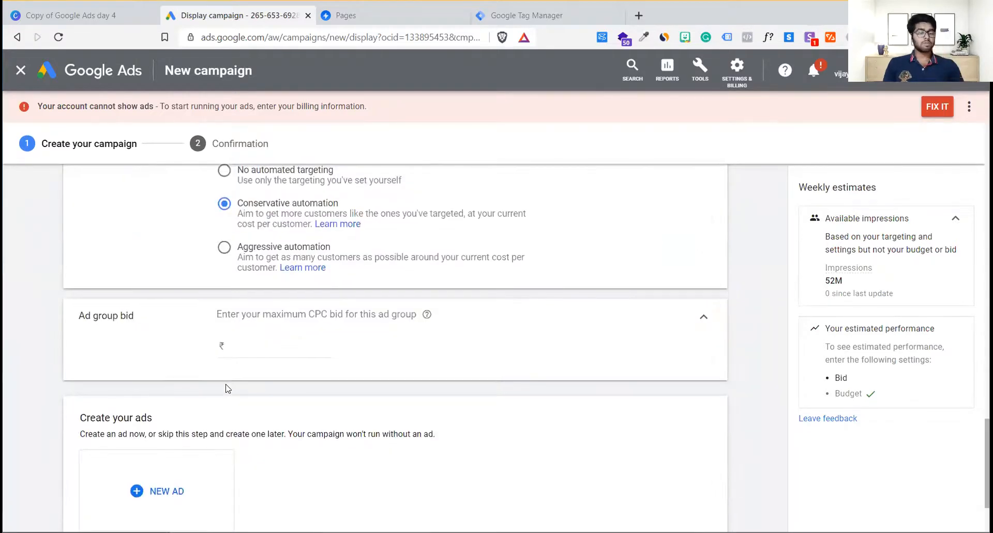
{"action": "scroll", "coordinate": [226, 387], "scroll_direction": "up", "scroll_amount": 2}
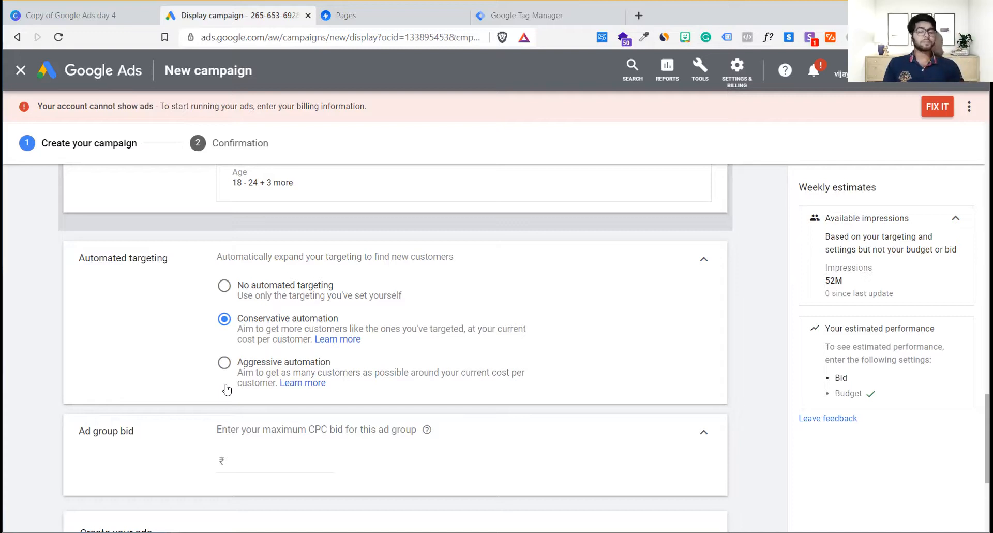
{"action": "left_click", "coordinate": [217, 368]}
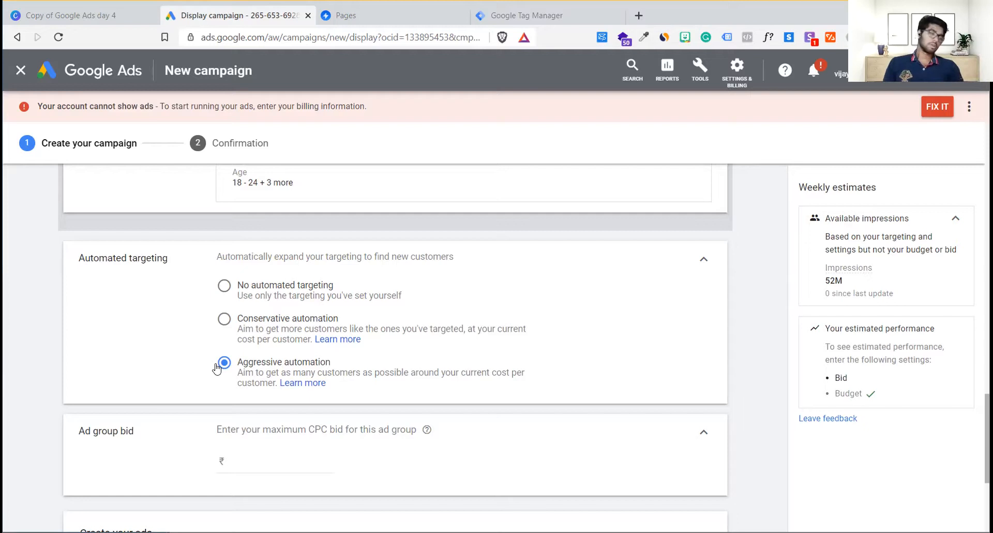
{"action": "left_click", "coordinate": [222, 318]}
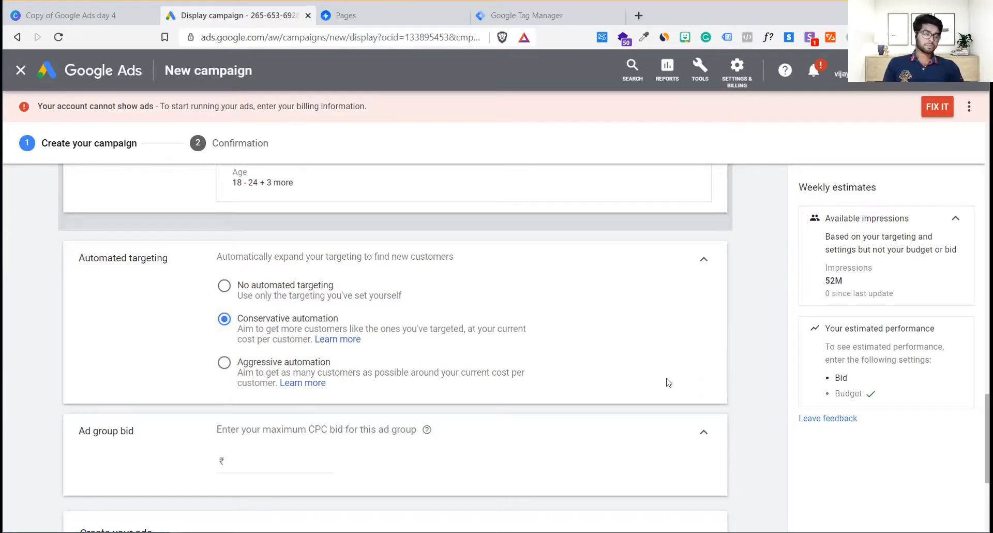
{"action": "scroll", "coordinate": [666, 381], "scroll_direction": "down", "scroll_amount": 1}
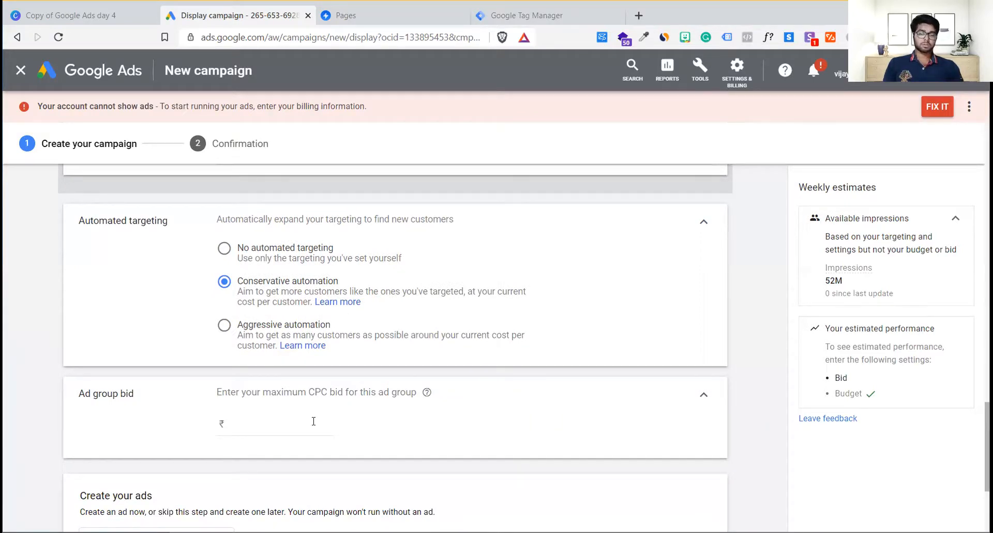
Set the ad group's maximum CPC bid to ₹16
{"action": "scroll", "coordinate": [505, 425], "scroll_direction": "down", "scroll_amount": 1}
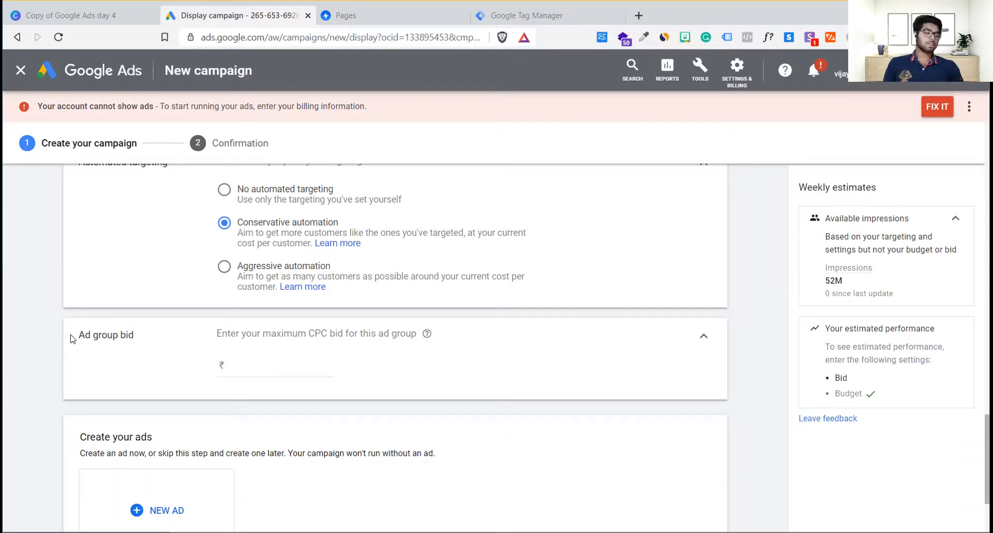
{"action": "mouse_move", "coordinate": [74, 337]}
{"action": "left_mouse_down"}
{"action": "mouse_move", "coordinate": [133, 331]}
{"action": "mouse_move", "coordinate": [80, 334]}
{"action": "left_mouse_up"}
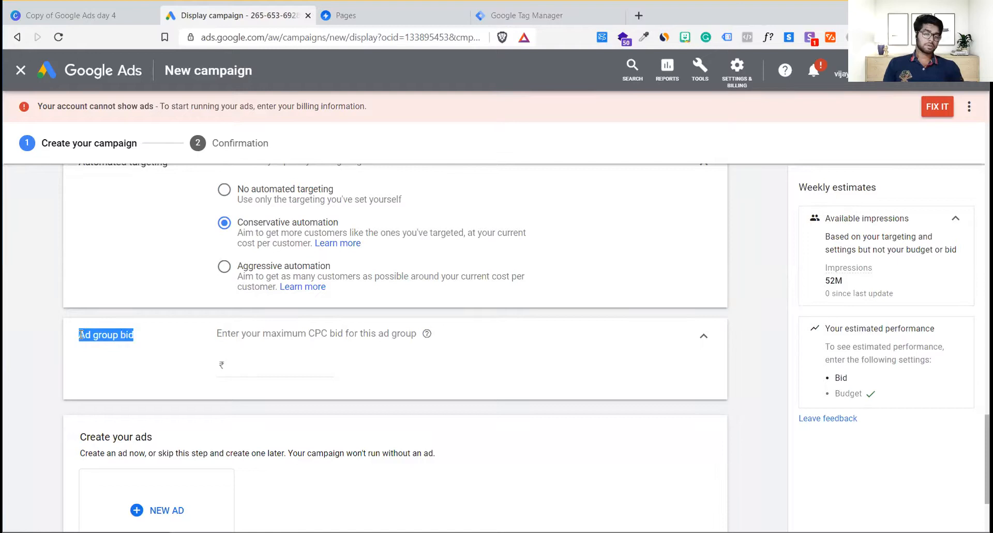
{"action": "left_click", "coordinate": [81, 334]}
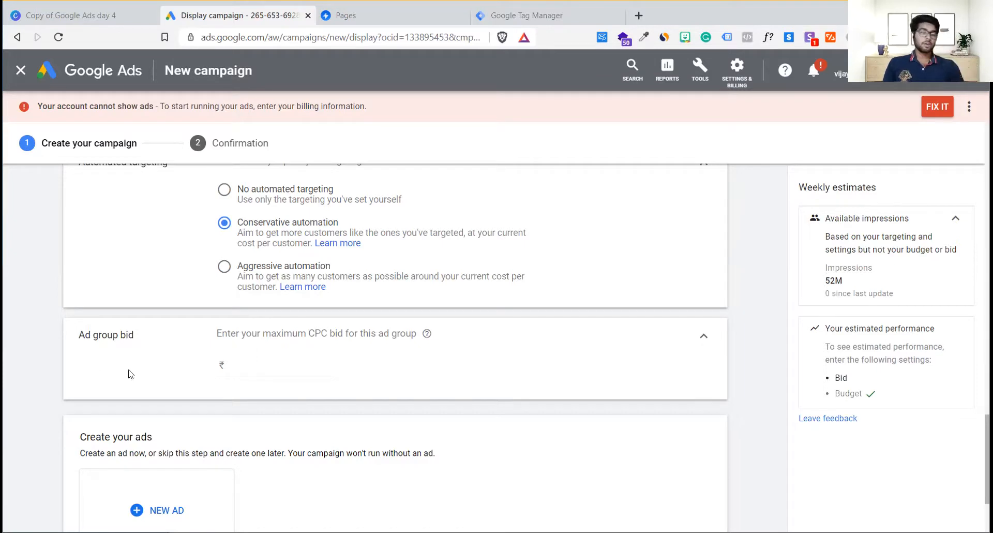
{"action": "left_click", "coordinate": [232, 373]}
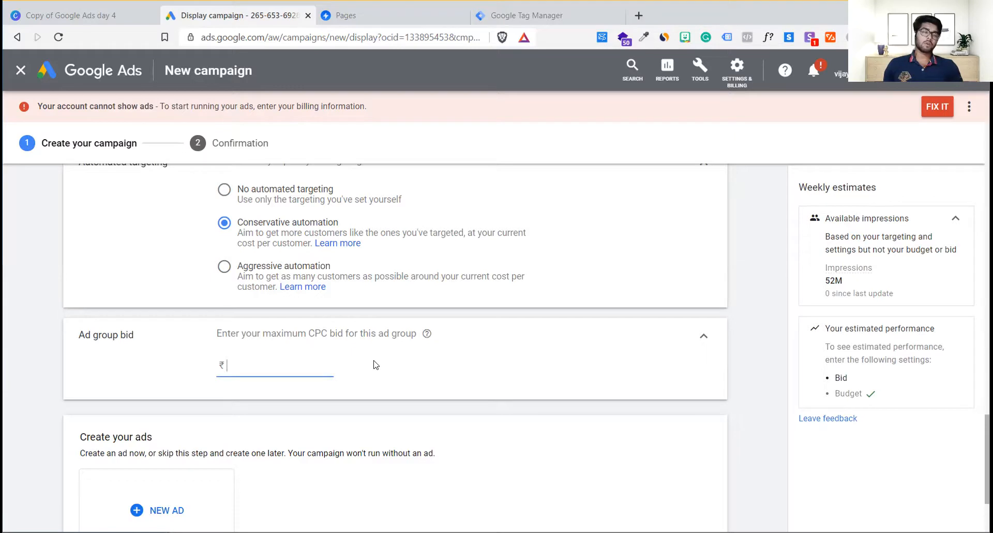
{"action": "type", "text": "16"}
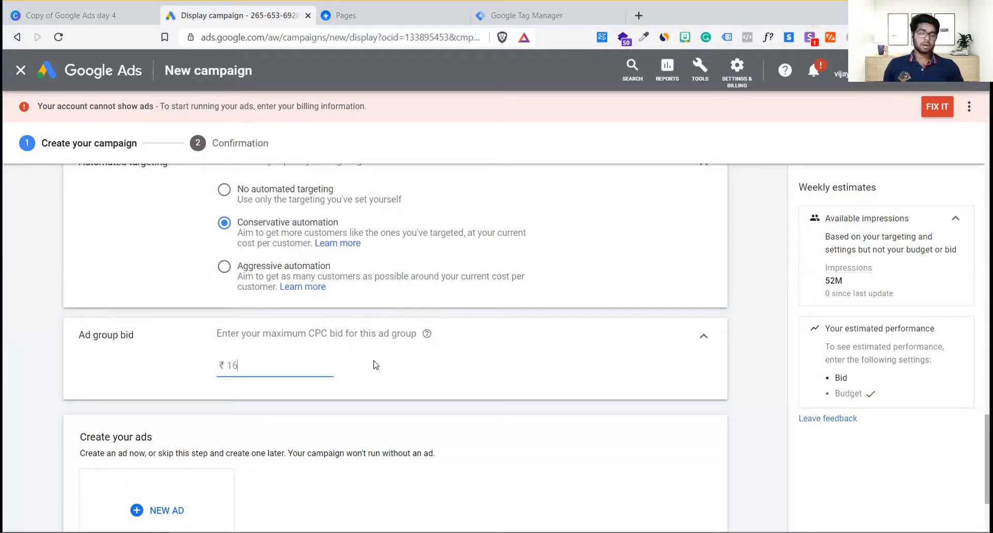
{"action": "left_click", "coordinate": [411, 372]}
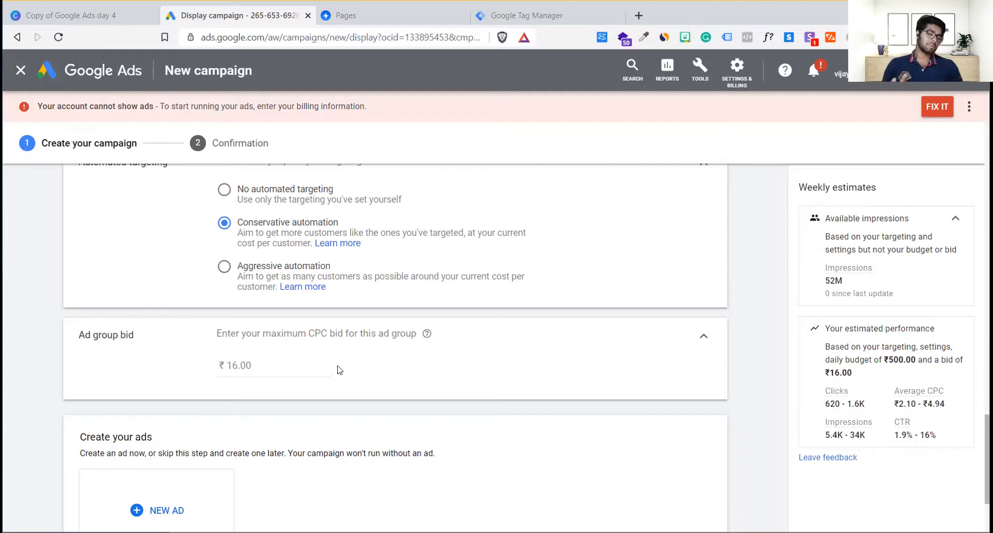
{"action": "left_click", "coordinate": [259, 363]}
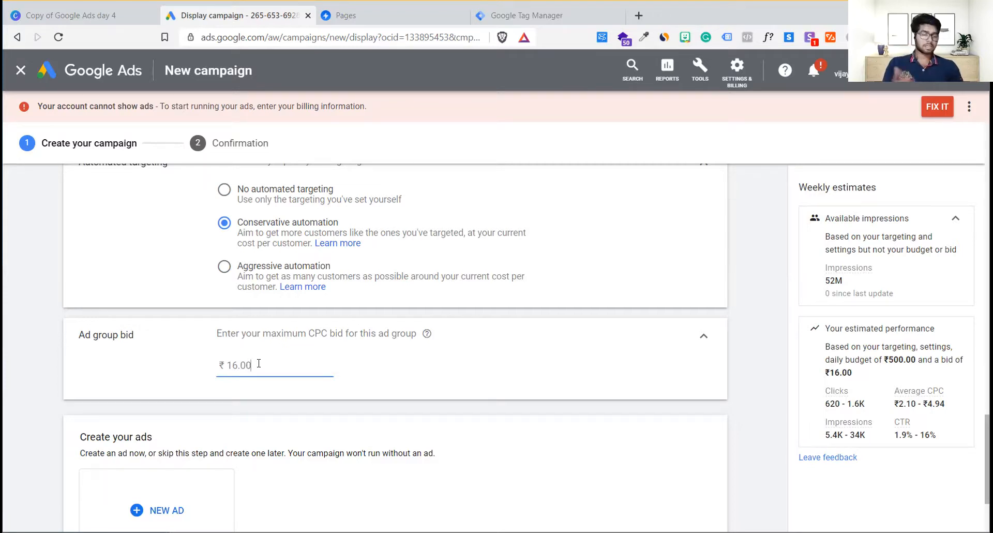
{"action": "left_click_drag", "start_coordinate": [258, 364], "coordinate": [222, 366]}
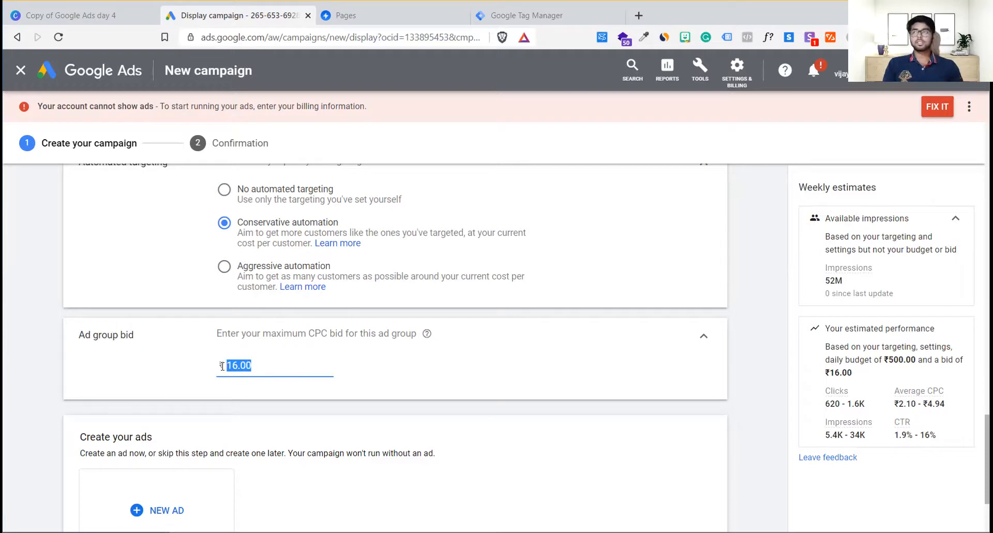
{"action": "left_click", "coordinate": [282, 364]}
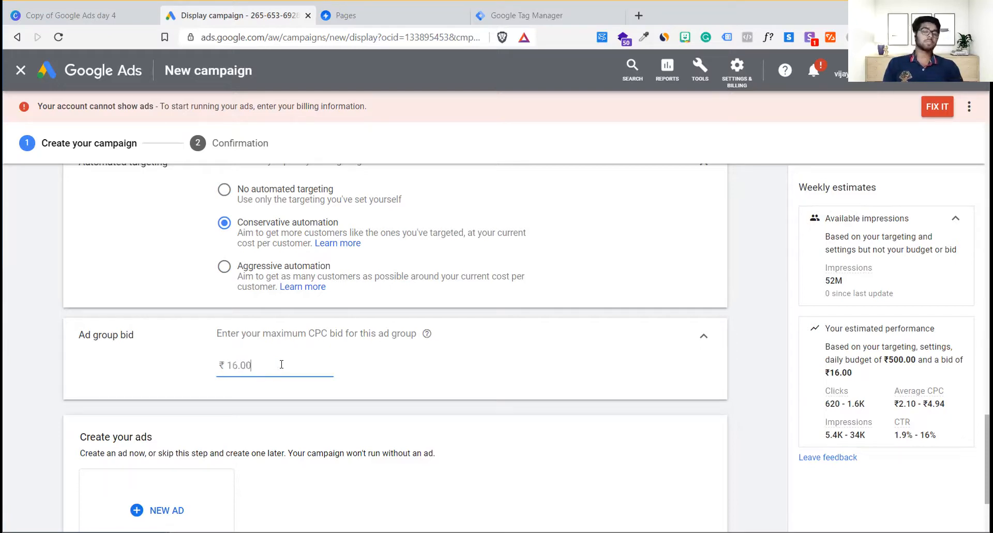
{"action": "left_click", "coordinate": [394, 388]}
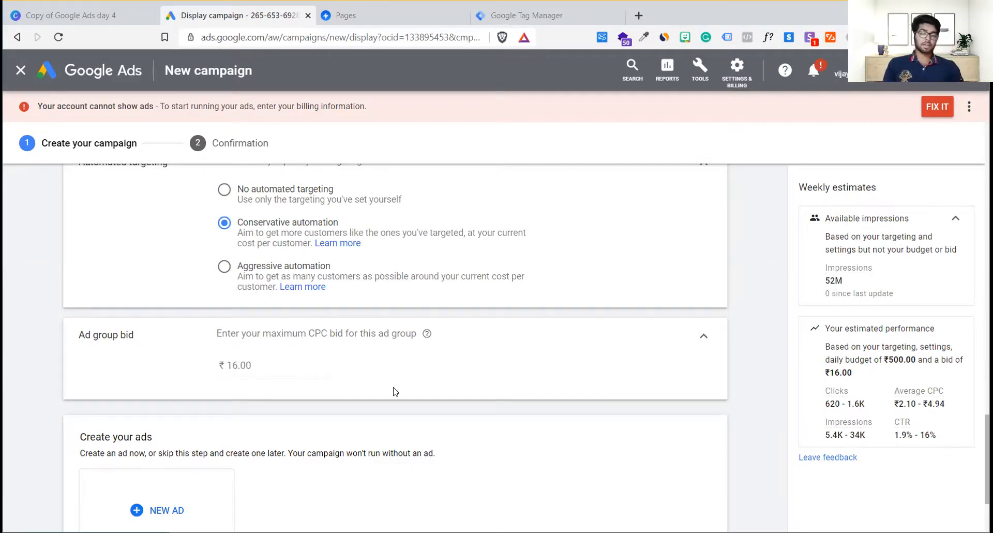
Open the Upload Gmail ads form and try switching it from the image ad to the HTML ad format
{"action": "scroll", "coordinate": [395, 390], "scroll_direction": "down", "scroll_amount": 3}
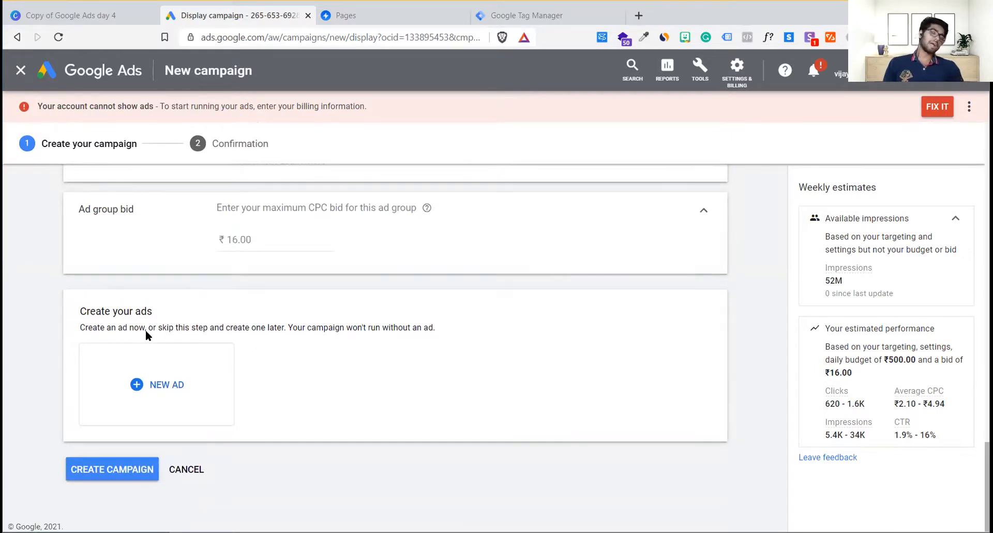
{"action": "left_click", "coordinate": [176, 375]}
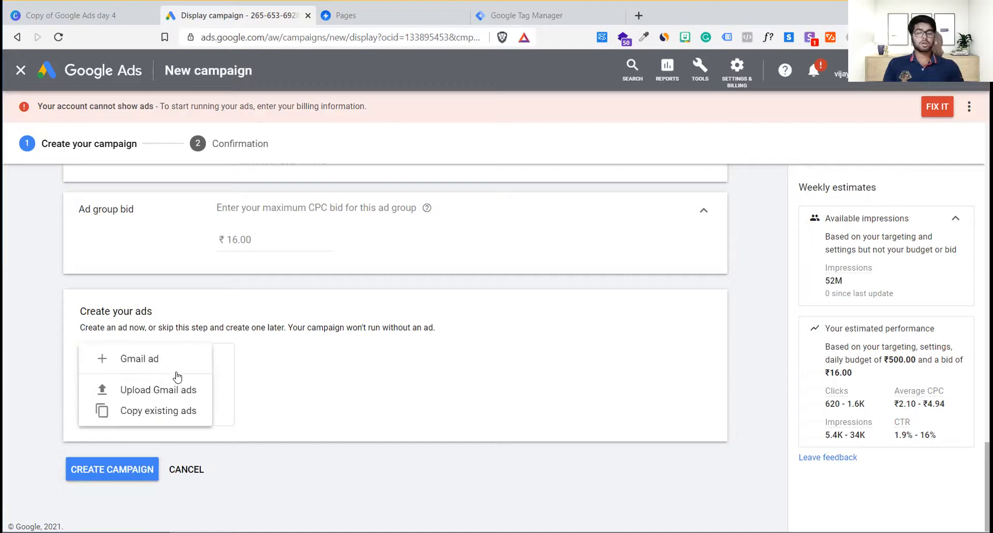
{"action": "left_click", "coordinate": [148, 393]}
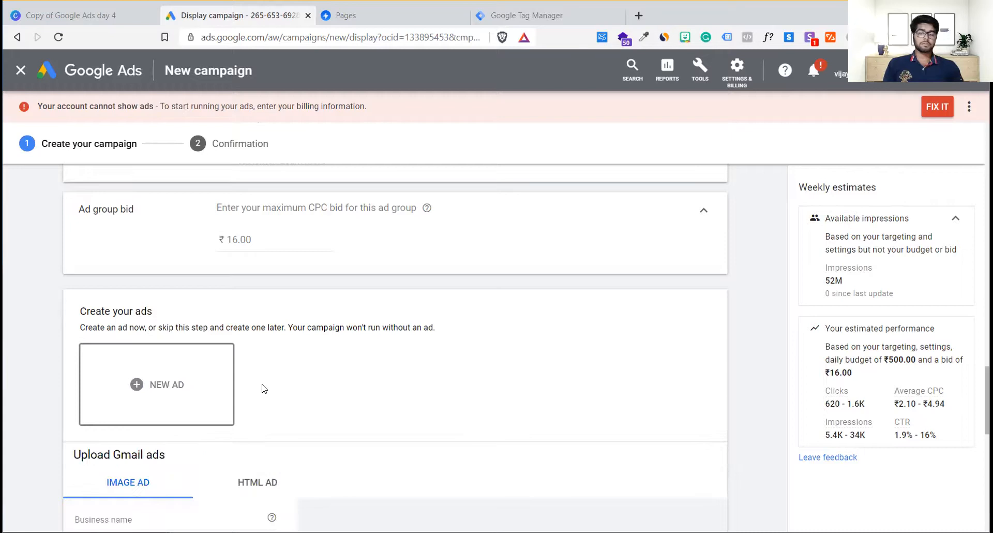
{"action": "scroll", "coordinate": [264, 386], "scroll_direction": "down", "scroll_amount": 5}
{"action": "scroll", "coordinate": [263, 385], "scroll_direction": "up", "scroll_amount": 3}
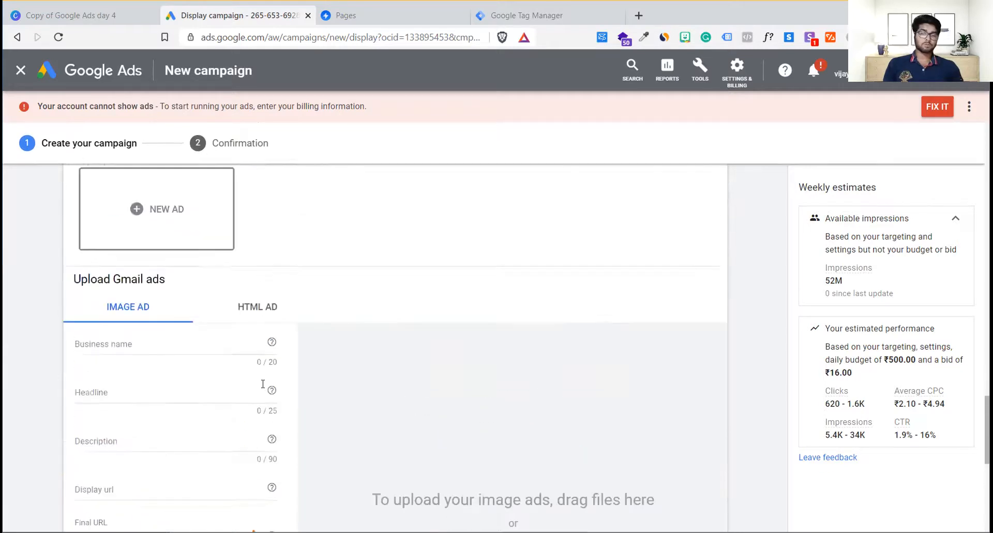
{"action": "left_click", "coordinate": [257, 350]}
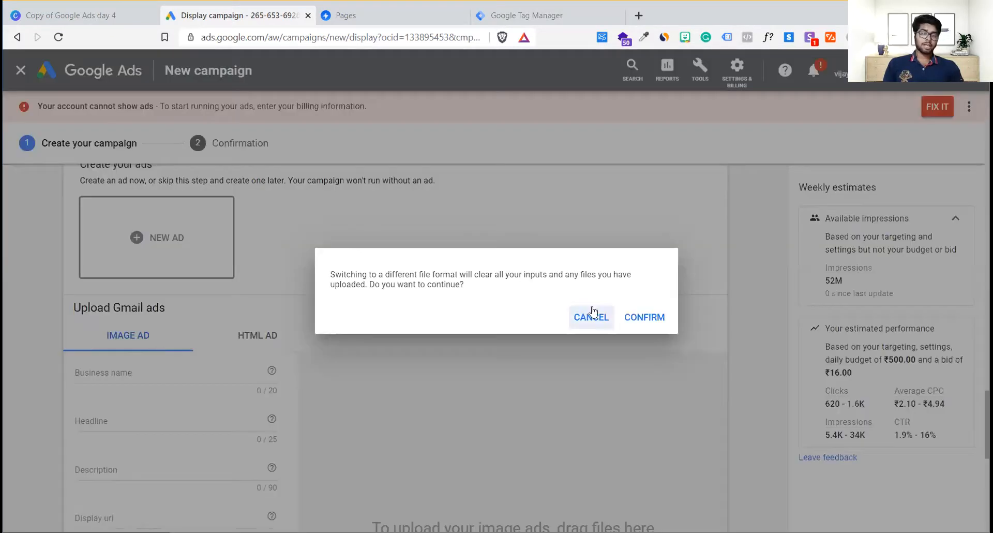
{"action": "left_click", "coordinate": [590, 321]}
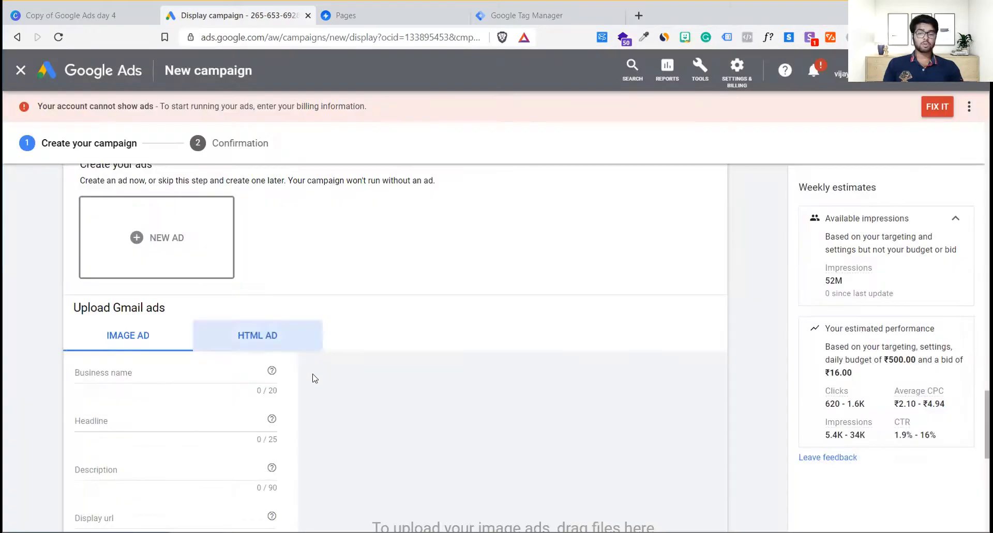
Examine the image ad upload form's text, URL, logo and file upload options, and cancel the upload
{"action": "scroll", "coordinate": [313, 377], "scroll_direction": "down", "scroll_amount": 3}
{"action": "scroll", "coordinate": [313, 377], "scroll_direction": "up", "scroll_amount": 2}
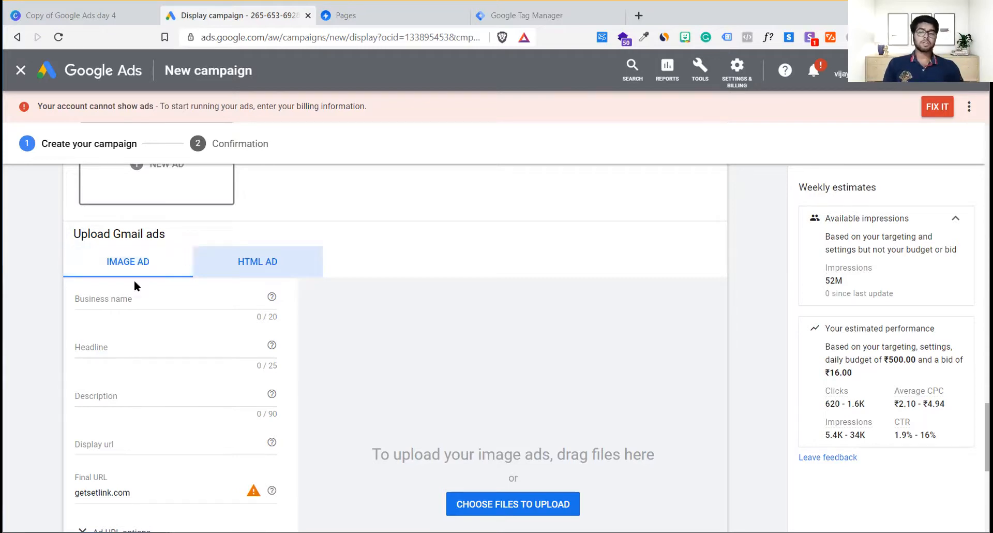
{"action": "left_click", "coordinate": [135, 293]}
{"action": "left_click", "coordinate": [142, 332]}
{"action": "scroll", "coordinate": [141, 332], "scroll_direction": "down", "scroll_amount": 2}
{"action": "left_click", "coordinate": [144, 344]}
{"action": "scroll", "coordinate": [154, 395], "scroll_direction": "down", "scroll_amount": 3}
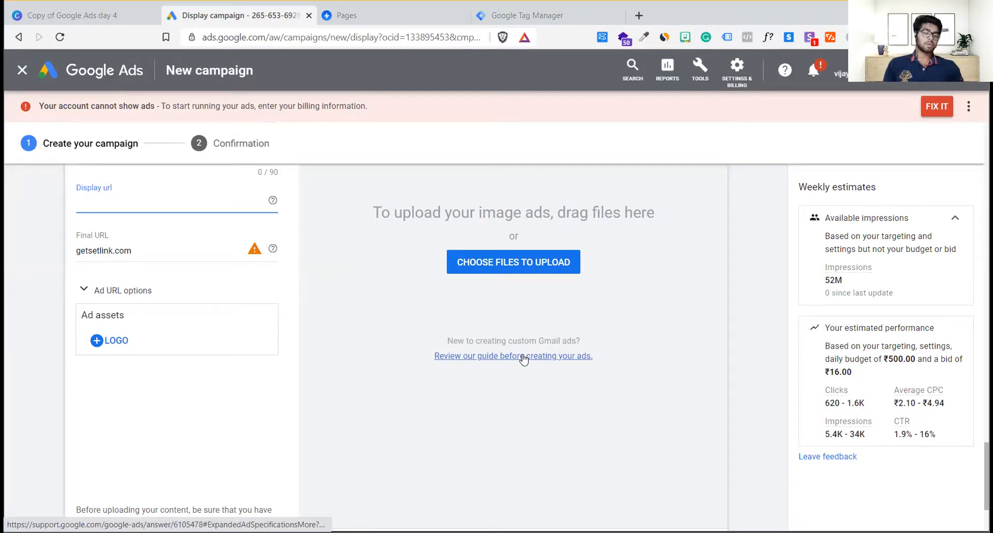
{"action": "scroll", "coordinate": [422, 370], "scroll_direction": "up", "scroll_amount": 5}
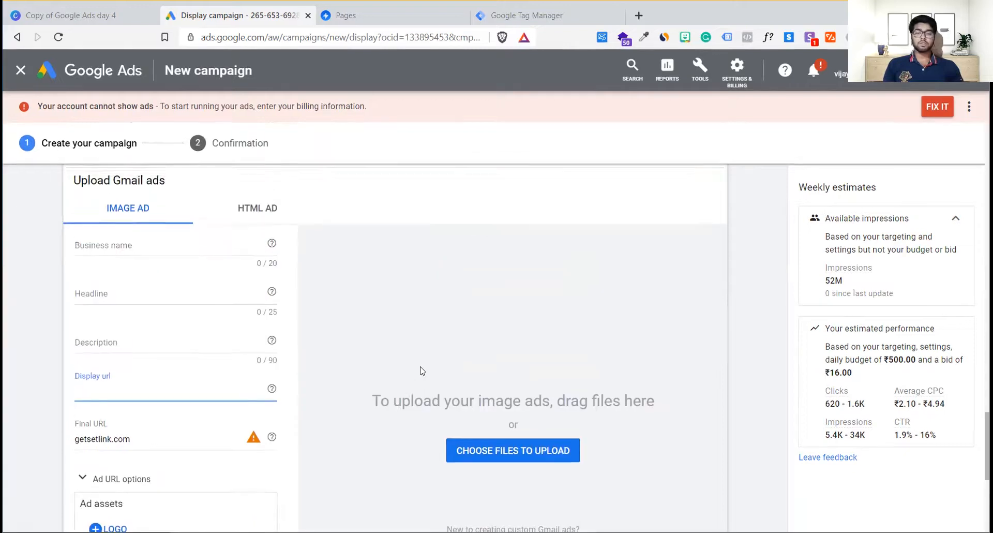
{"action": "scroll", "coordinate": [420, 371], "scroll_direction": "down", "scroll_amount": 7}
{"action": "left_click", "coordinate": [190, 422]}
Start a new Gmail ad and set its business name to Getsetlink
{"action": "left_click", "coordinate": [166, 395]}
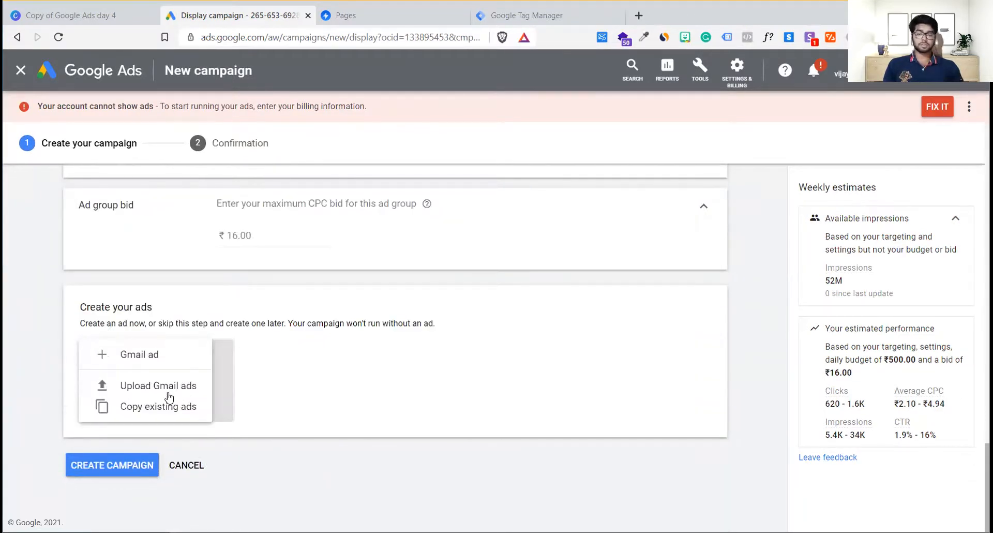
{"action": "left_click", "coordinate": [140, 356]}
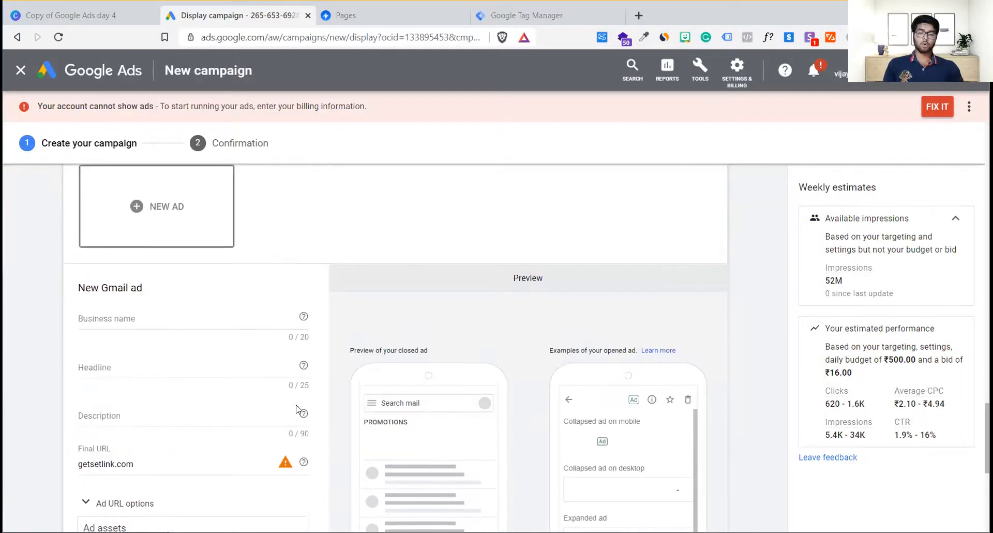
{"action": "left_click", "coordinate": [182, 275]}
{"action": "type", "text": "Getsetlink"}
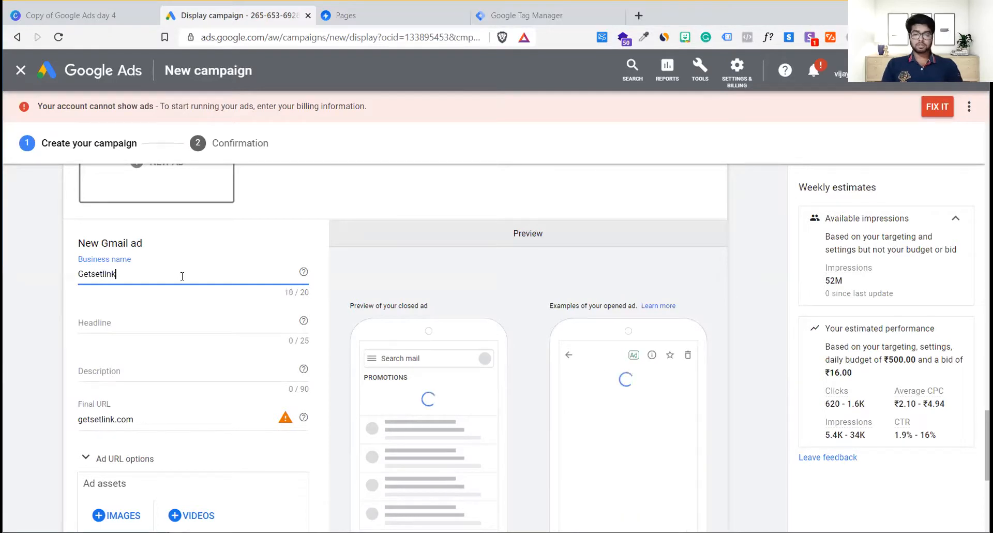
{"action": "left_click", "coordinate": [166, 330]}
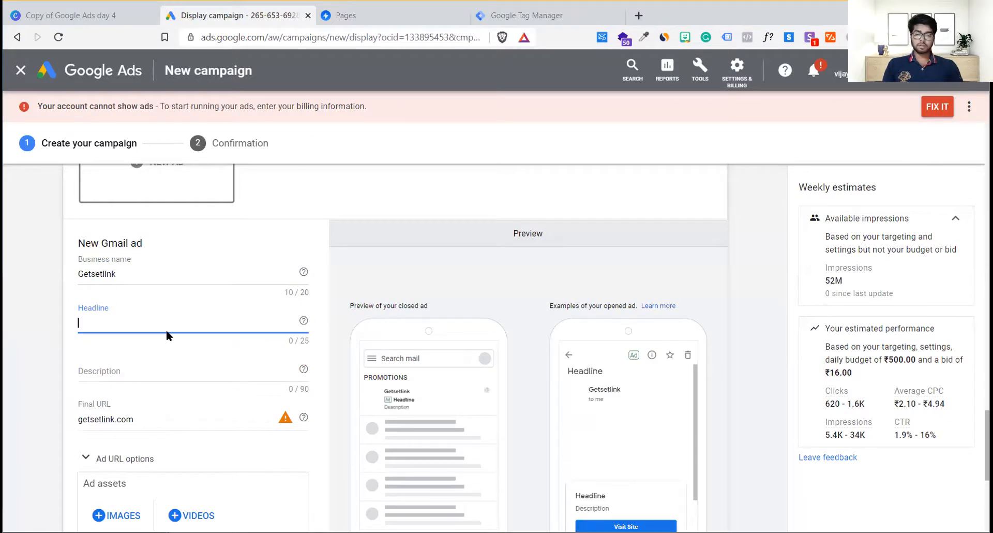
{"action": "scroll", "coordinate": [237, 326], "scroll_direction": "down", "scroll_amount": 5}
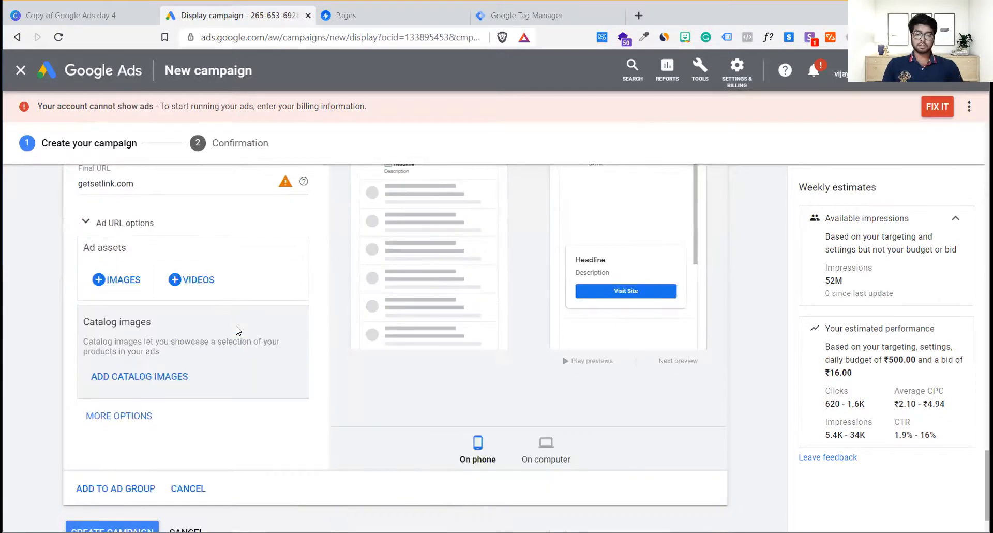
{"action": "scroll", "coordinate": [237, 328], "scroll_direction": "up", "scroll_amount": 5}
{"action": "scroll", "coordinate": [237, 326], "scroll_direction": "up", "scroll_amount": 1}
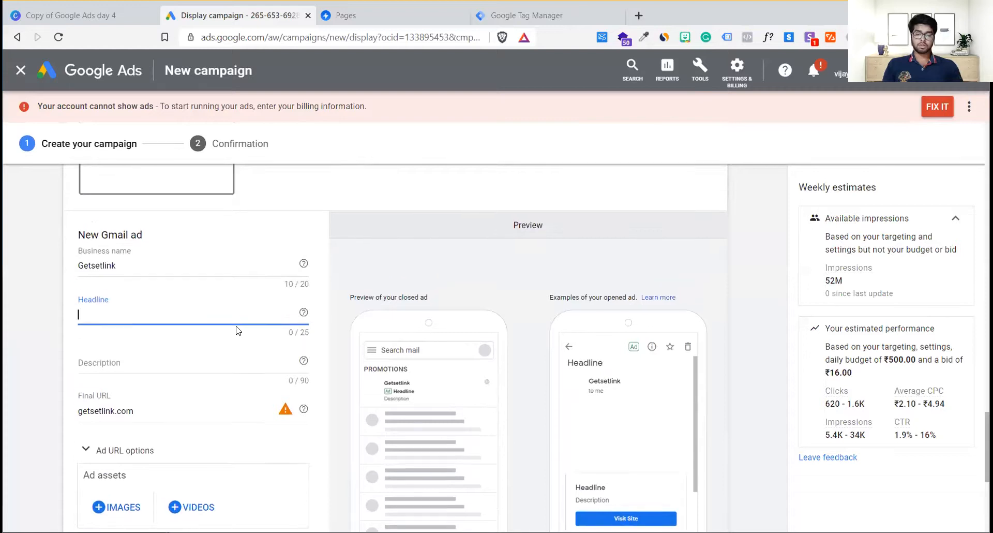
{"action": "left_click", "coordinate": [288, 408]}
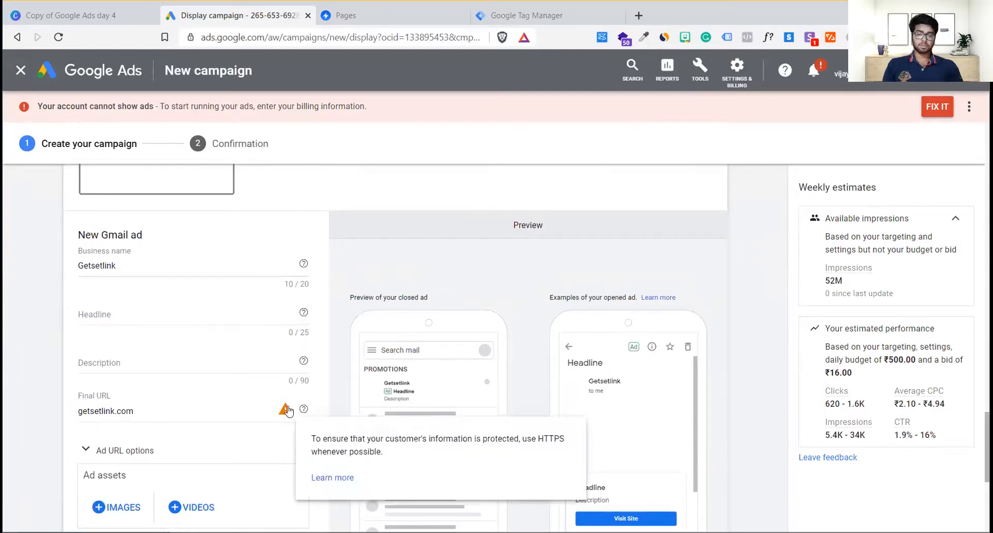
{"action": "left_click", "coordinate": [152, 409]}
{"action": "key", "text": "Left"}
{"action": "key", "text": "Left"}
{"action": "key", "text": "Left"}
{"action": "key", "text": "Left"}
{"action": "key", "text": "Left"}
{"action": "key", "text": "Left"}
{"action": "key", "text": "Left"}
{"action": "key", "text": "Left"}
{"action": "key", "text": "Left"}
{"action": "key", "text": "Left"}
{"action": "key", "text": "Left"}
{"action": "key", "text": "Left"}
{"action": "key", "text": "Left"}
{"action": "key", "text": "Left"}
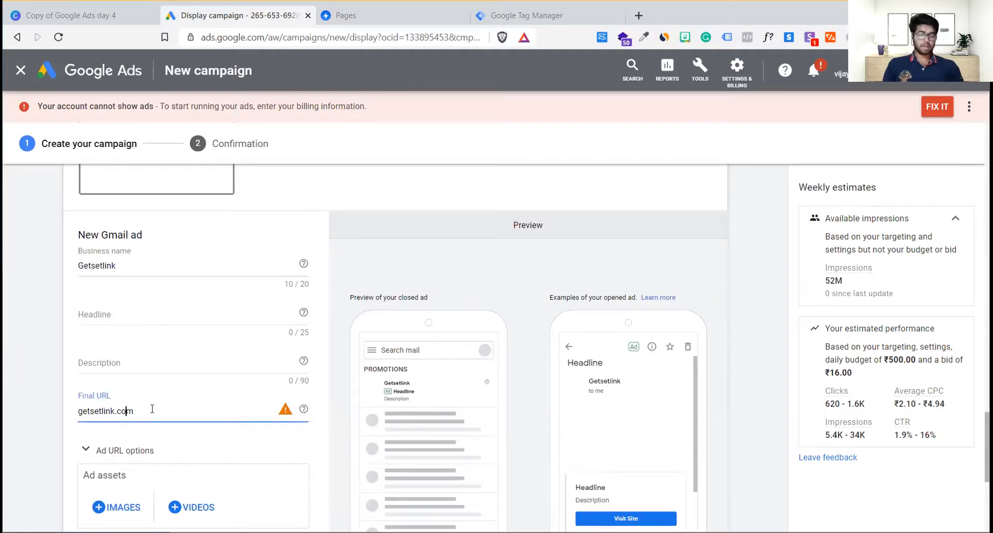
{"action": "type", "text": "https://"}
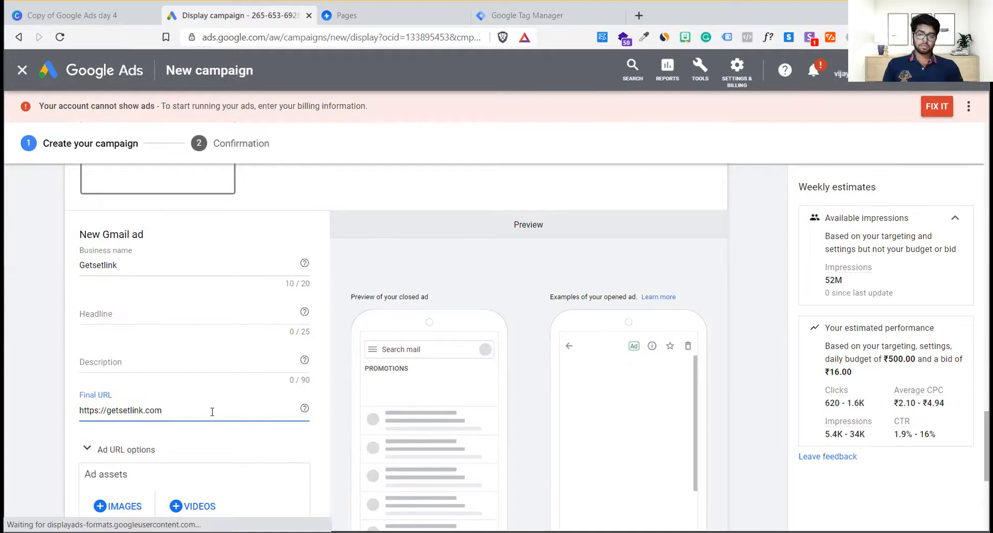
Enter "Get 10X conversion" as the Gmail ad's headline, keeping it within the 25-character limit
{"action": "scroll", "coordinate": [212, 411], "scroll_direction": "down", "scroll_amount": 1}
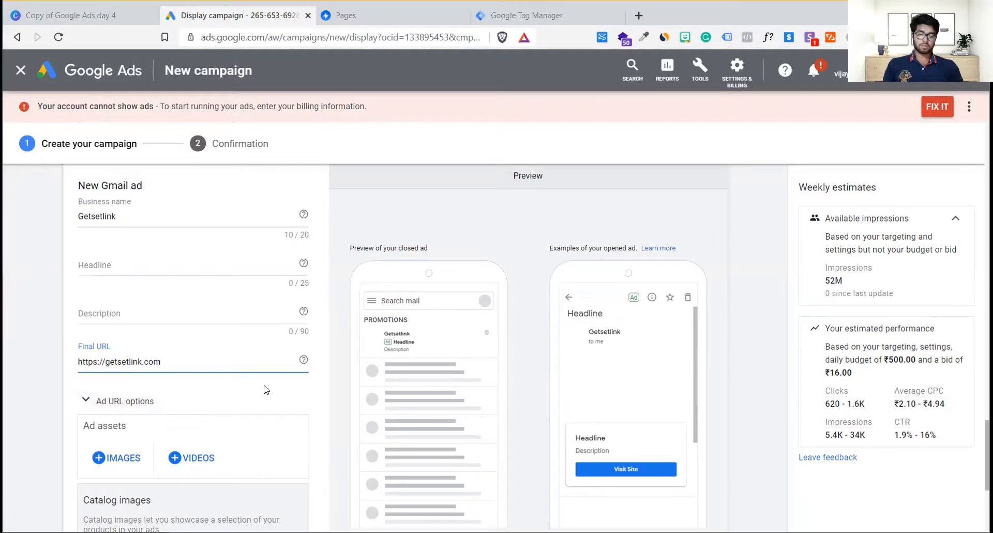
{"action": "scroll", "coordinate": [251, 406], "scroll_direction": "up", "scroll_amount": 2}
{"action": "left_click", "coordinate": [192, 383]}
{"action": "type", "text": "Get"}
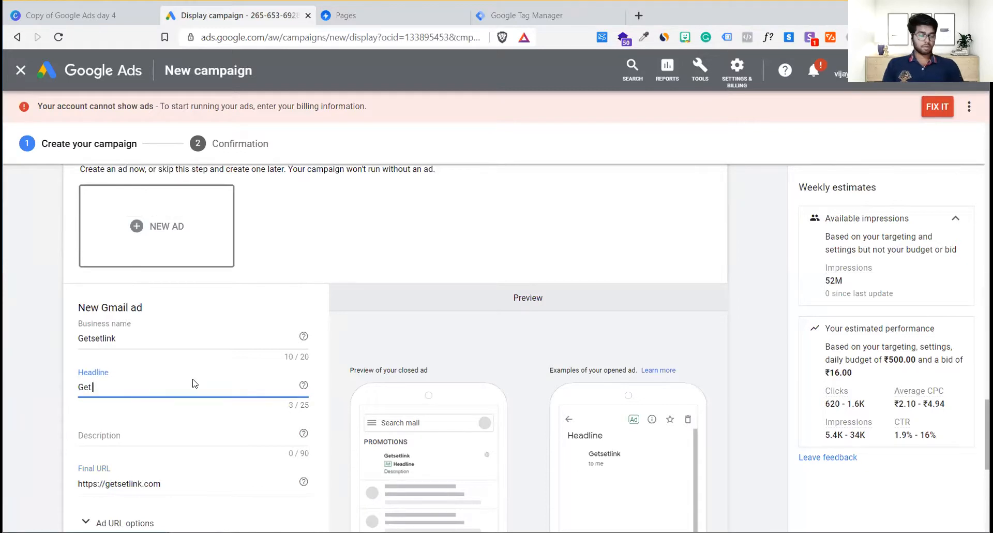
{"action": "type", "text": " 10"}
{"action": "type", "text": "X conver"}
{"action": "type", "text": "sion"}
{"action": "type", "text": "n Sco"}
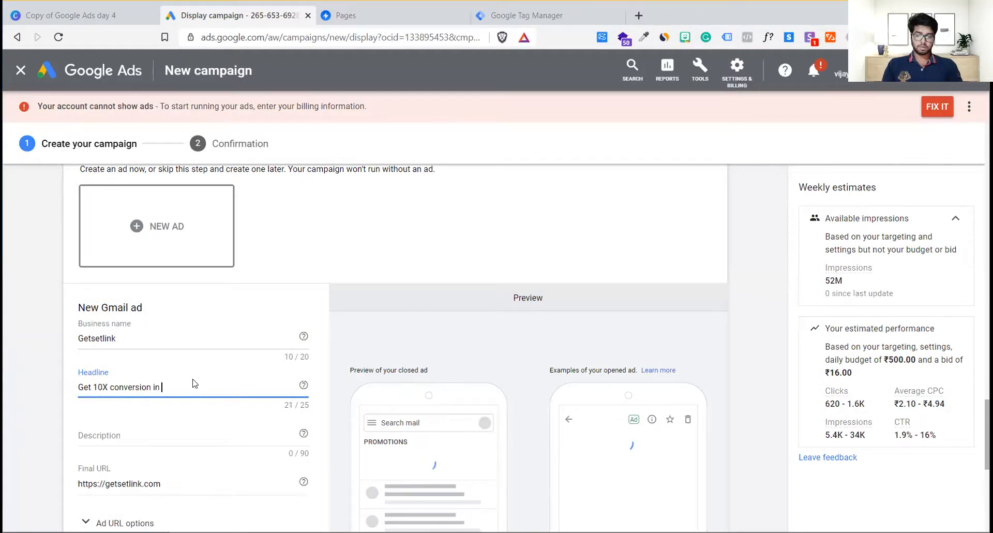
{"action": "type", "text": "l"}
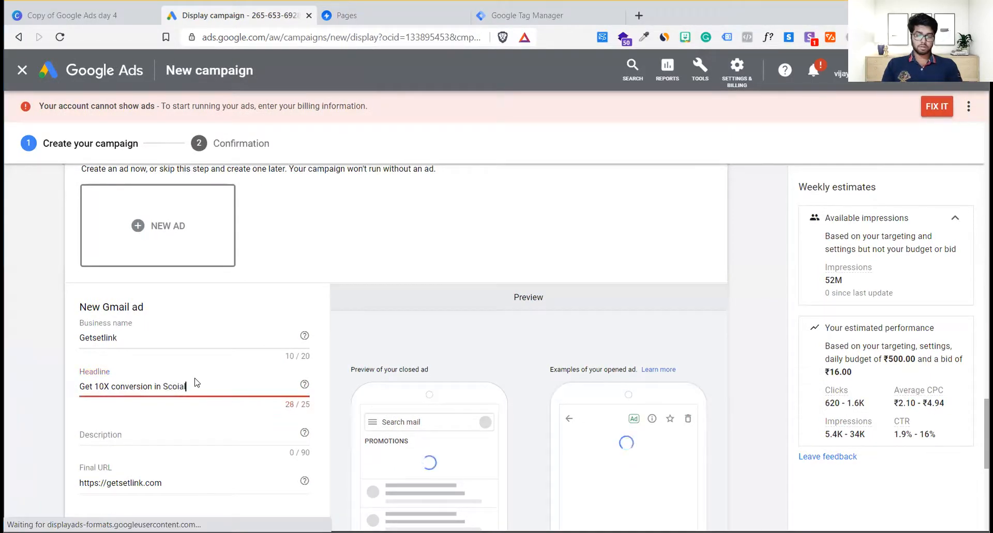
{"action": "key", "text": "BackSpace"}
{"action": "key", "text": "BackSpace"}
{"action": "key", "text": "BackSpace"}
{"action": "key", "text": "BackSpace"}
{"action": "key", "text": "BackSpace"}
{"action": "key", "text": "BackSpace"}
{"action": "key", "text": "BackSpace"}
{"action": "key", "text": "BackSpace"}
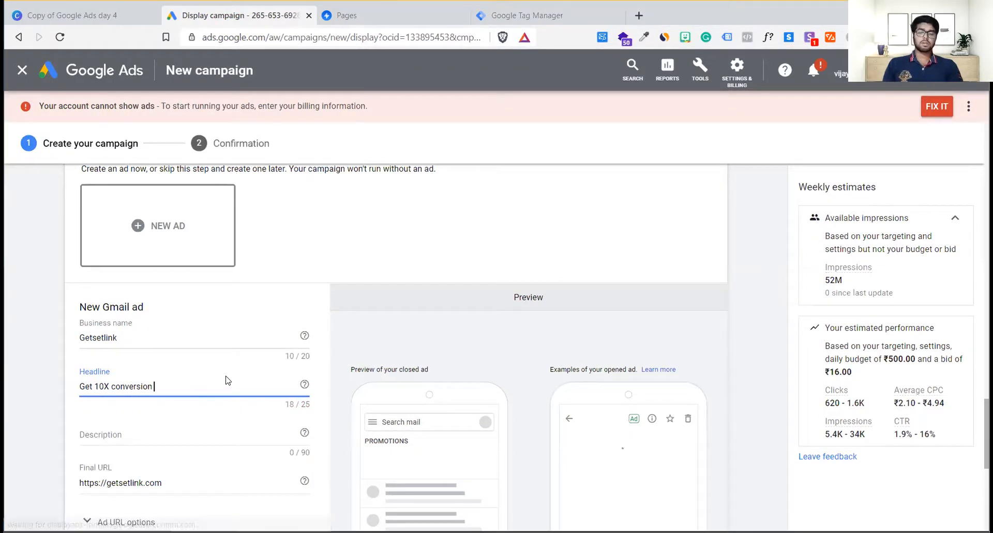
Examine the guidance for the Gmail ad's description and review the form's remaining asset, catalog image and additional options
{"action": "scroll", "coordinate": [353, 386], "scroll_direction": "down", "scroll_amount": 3}
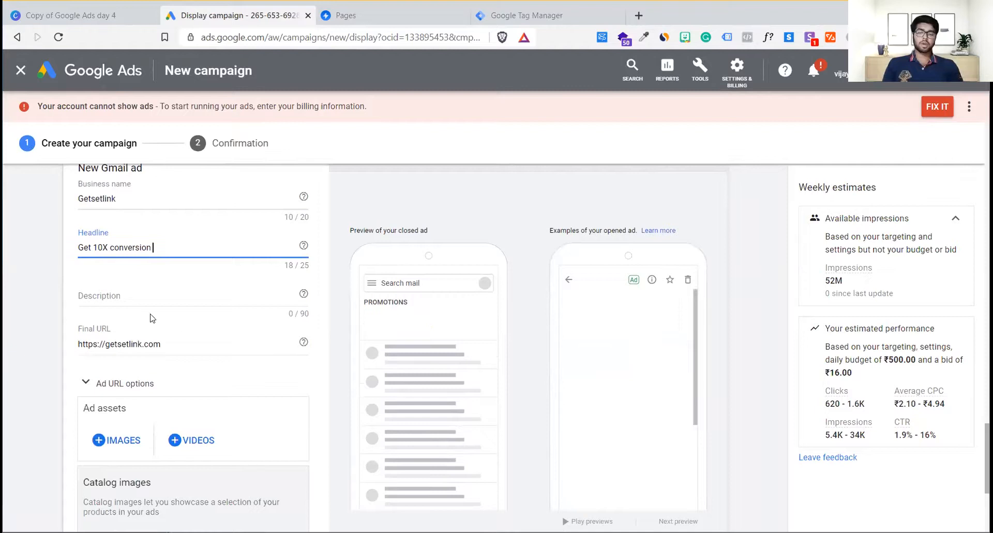
{"action": "left_click", "coordinate": [138, 306]}
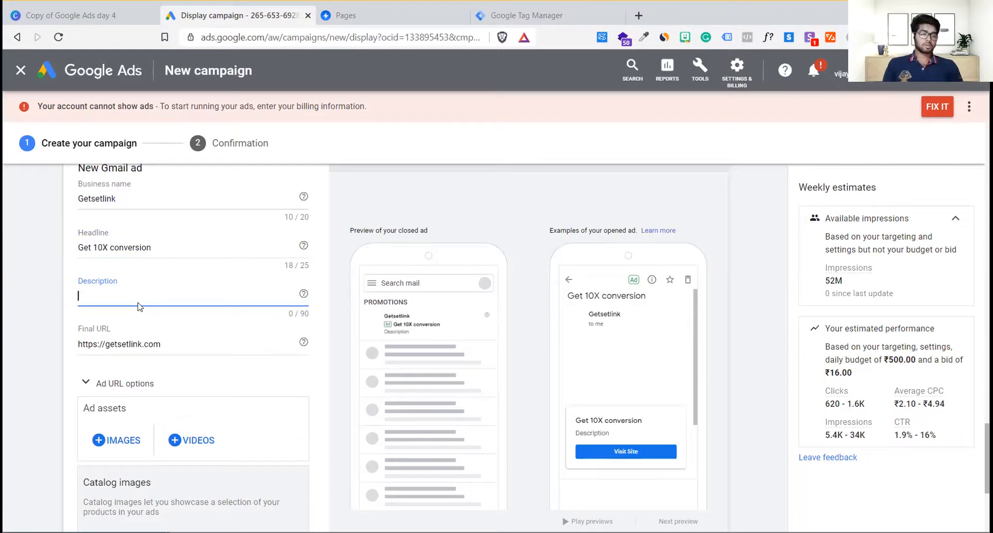
{"action": "left_click", "coordinate": [303, 293]}
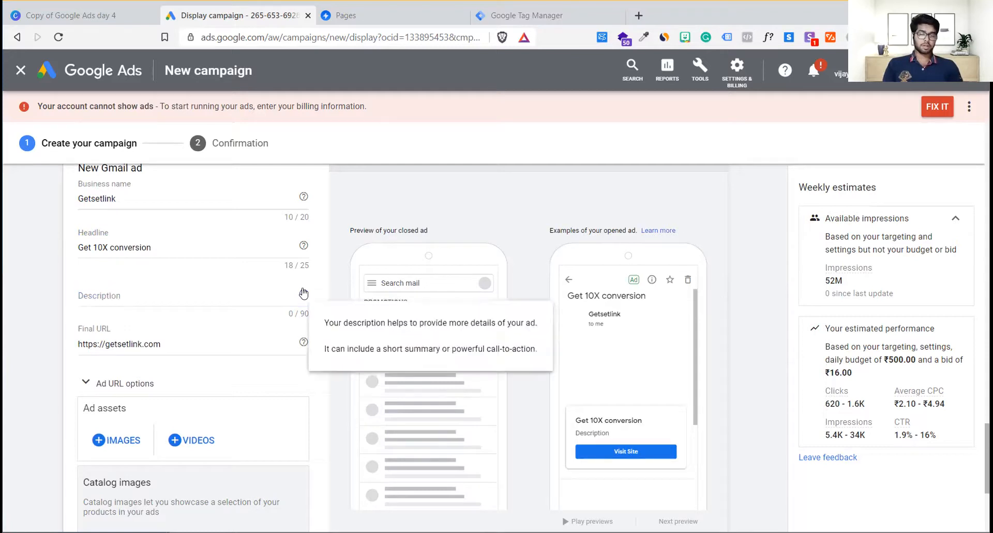
{"action": "left_click", "coordinate": [210, 294]}
{"action": "scroll", "coordinate": [194, 383], "scroll_direction": "down", "scroll_amount": 5}
{"action": "scroll", "coordinate": [194, 383], "scroll_direction": "up", "scroll_amount": 6}
{"action": "scroll", "coordinate": [195, 383], "scroll_direction": "down", "scroll_amount": 7}
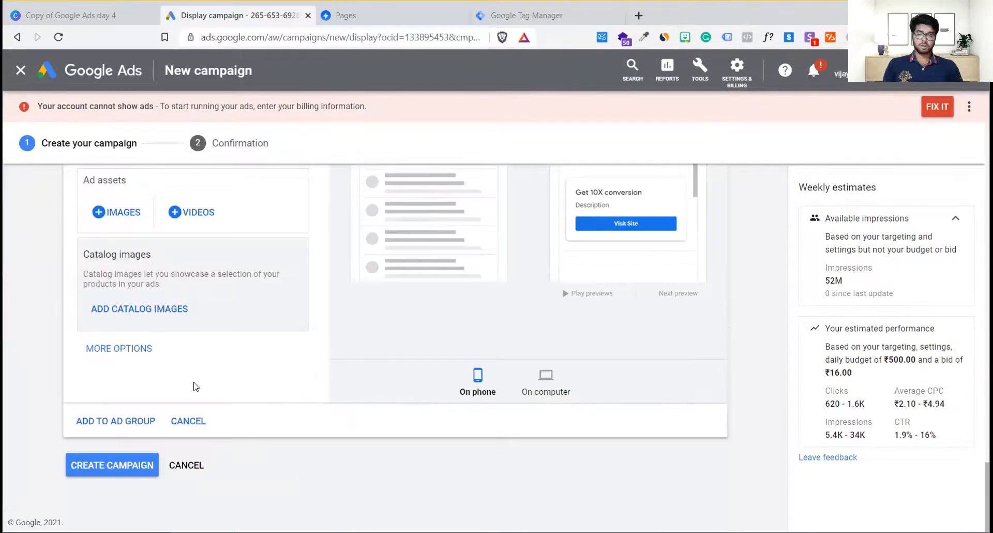
{"action": "scroll", "coordinate": [194, 383], "scroll_direction": "up", "scroll_amount": 5}
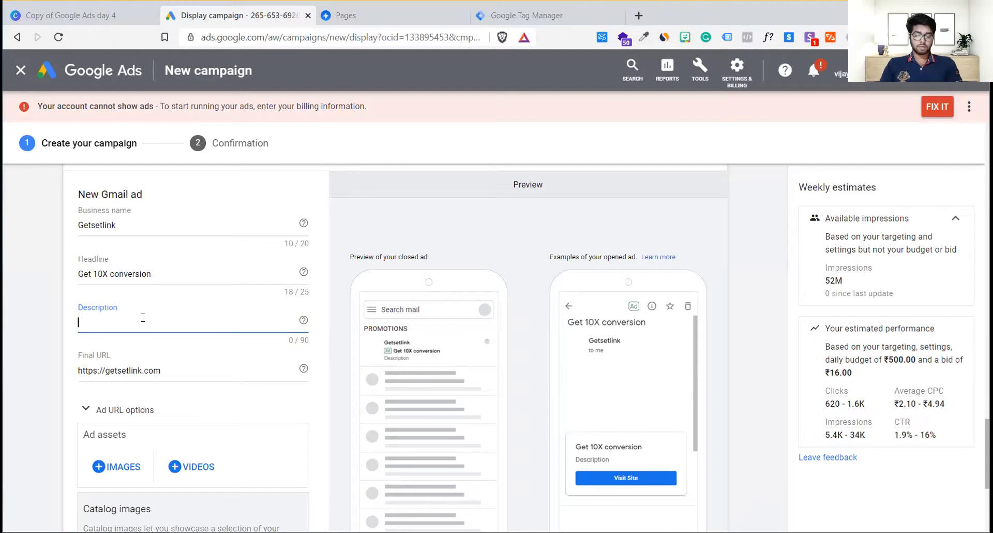
Enter "Create Deeplinks in seconds using GSL smart link dash board" as the Gmail ad's description, correcting any misspelled words
{"action": "type", "text": "Create "}
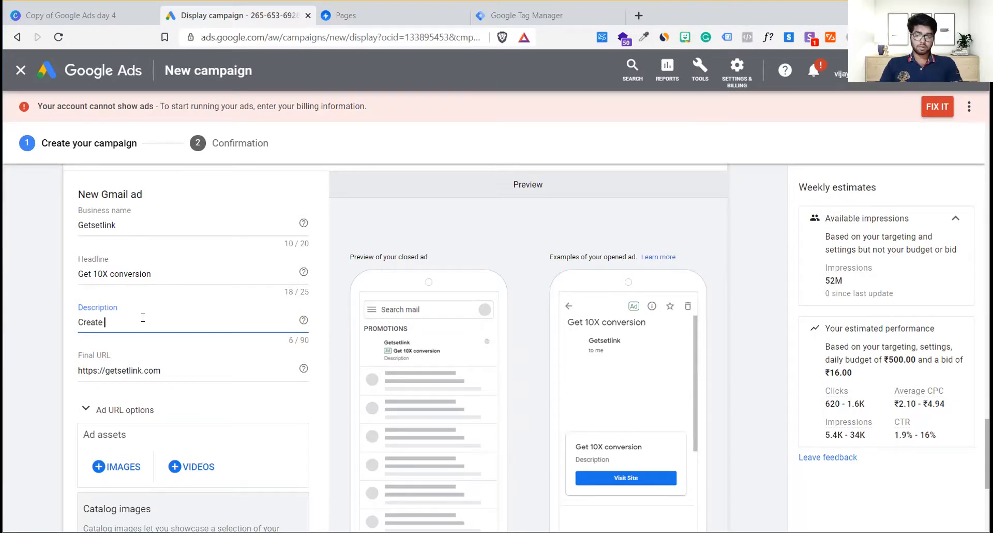
{"action": "type", "text": "DEEokink"}
{"action": "key", "text": "BackSpace"}
{"action": "key", "text": "BackSpace"}
{"action": "key", "text": "BackSpace"}
{"action": "key", "text": "BackSpace"}
{"action": "key", "text": "BackSpace"}
{"action": "key", "text": "BackSpace"}
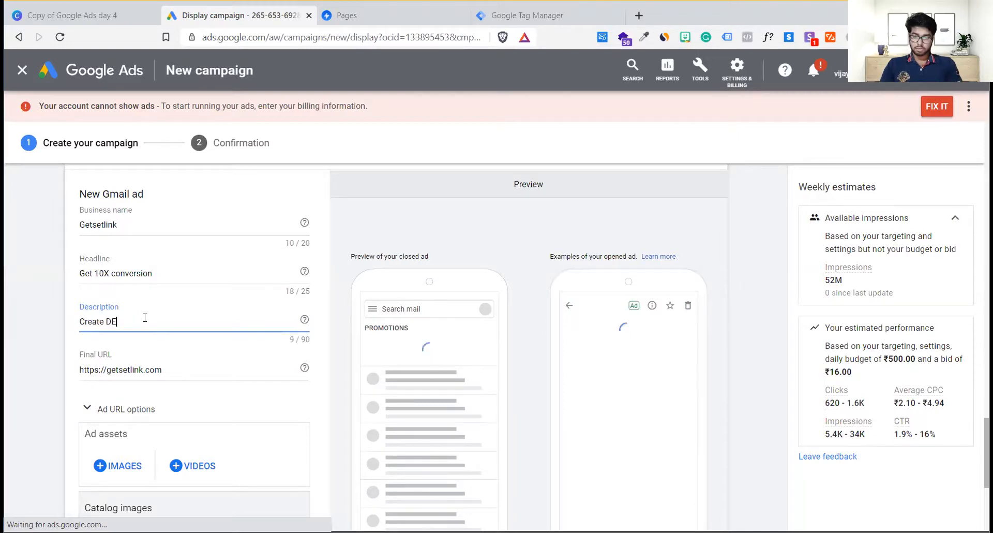
{"action": "type", "text": "epli"}
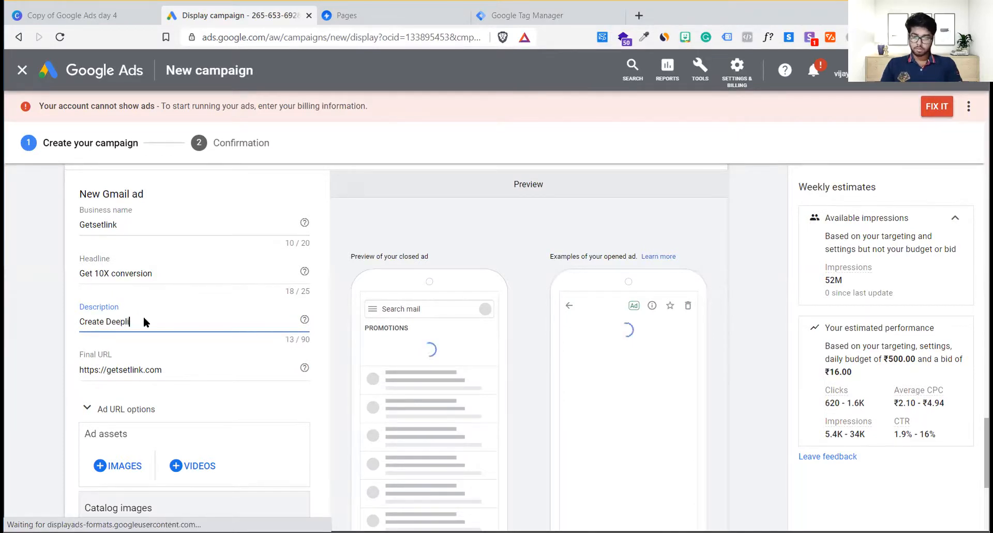
{"action": "type", "text": "nks"}
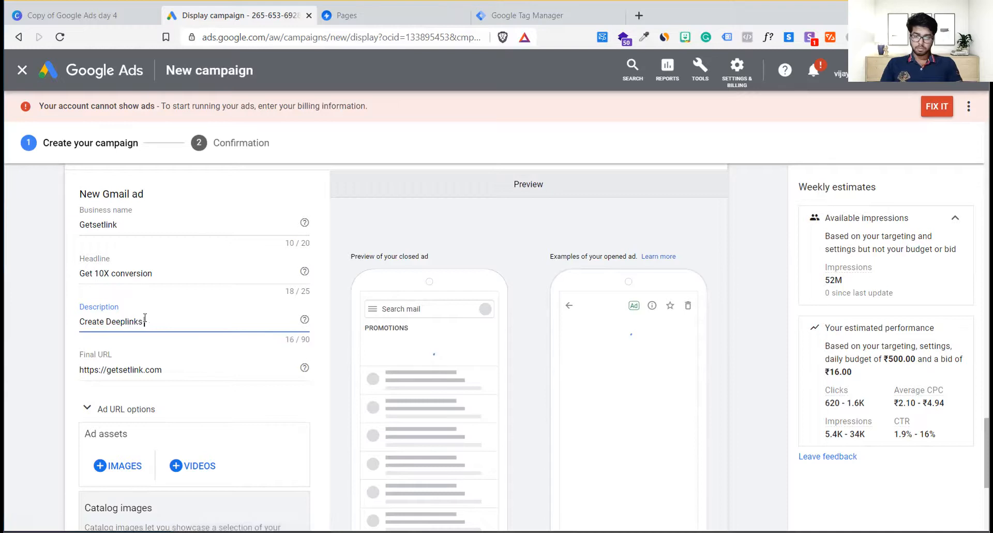
{"action": "type", "text": " in seconds u"}
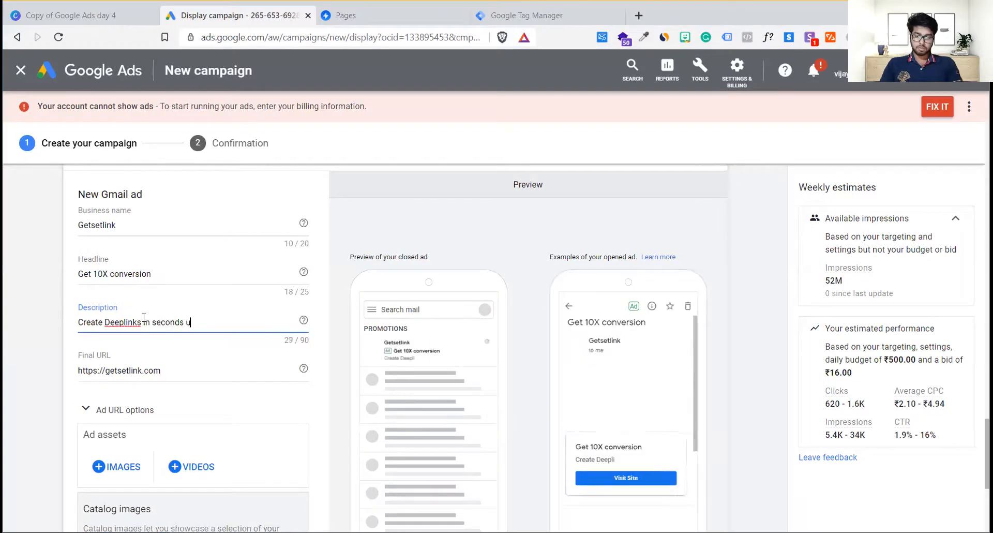
{"action": "type", "text": "sing GSL sa"}
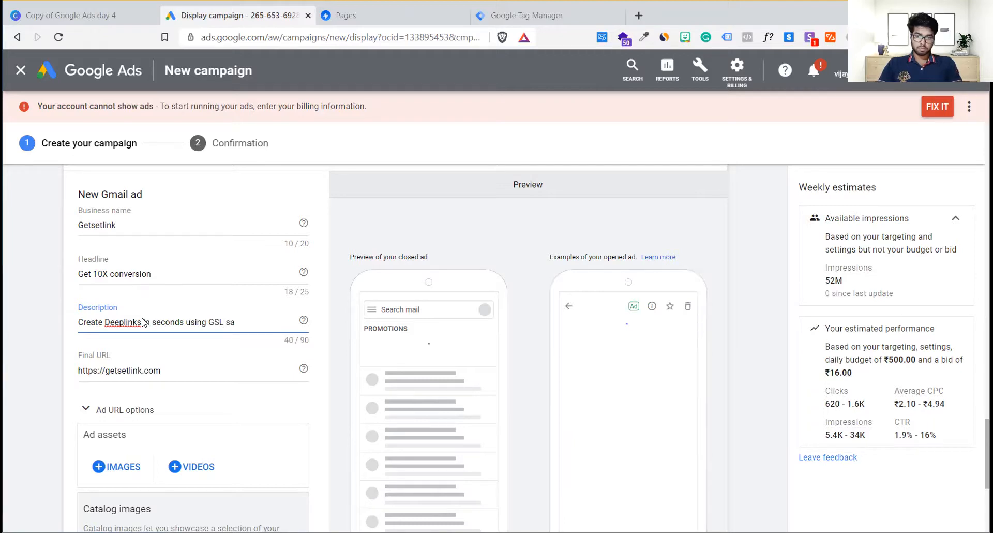
{"action": "type", "text": "mart link daasg"}
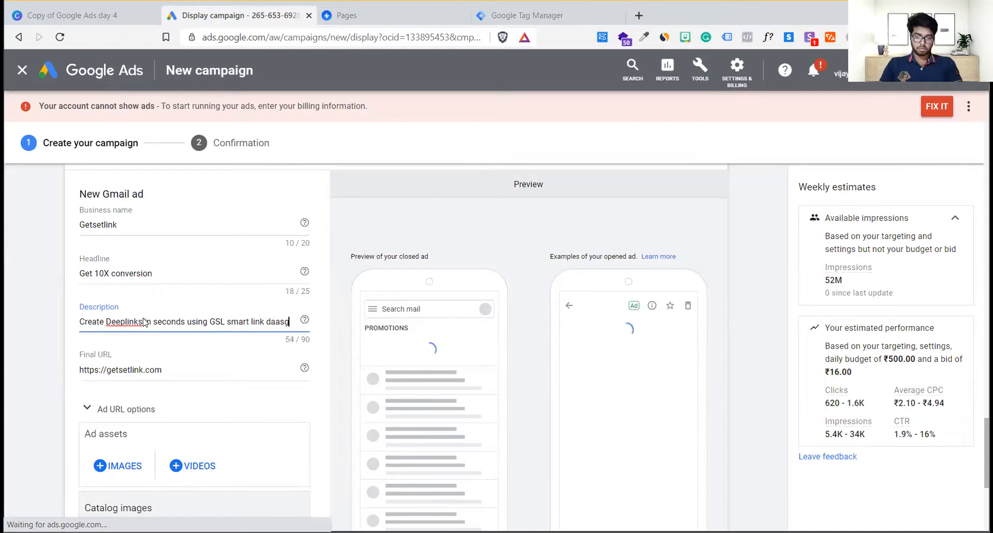
{"action": "type", "text": "board"}
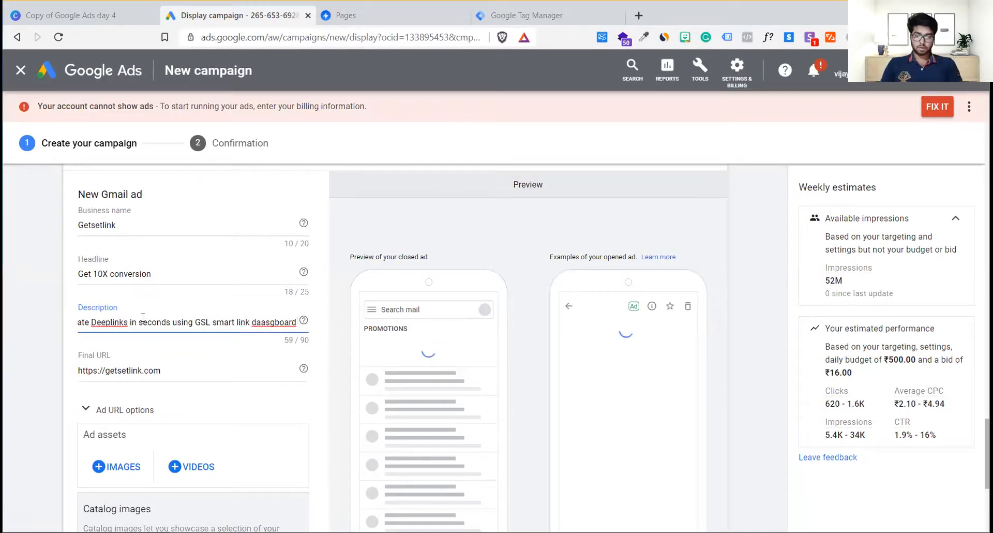
{"action": "left_click", "coordinate": [278, 322]}
{"action": "key", "text": "BackSpace"}
{"action": "key", "text": "BackSpace"}
{"action": "key", "text": "BackSpace"}
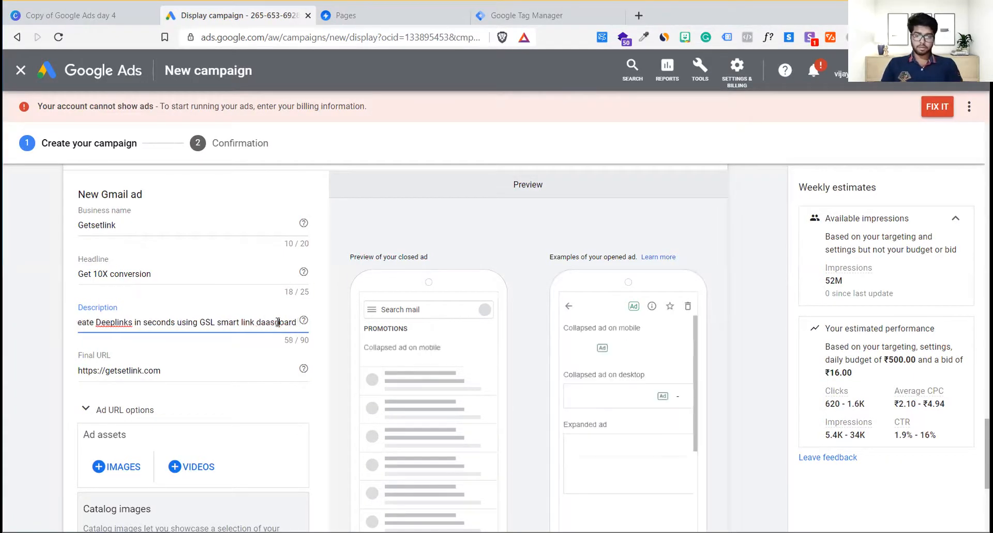
{"action": "key", "text": "BackSpace"}
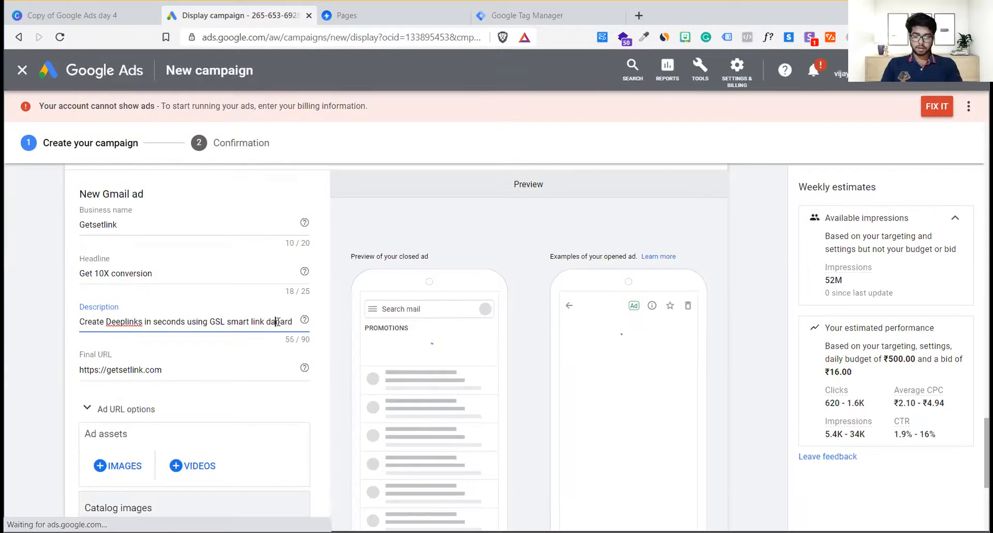
{"action": "type", "text": "sh"}
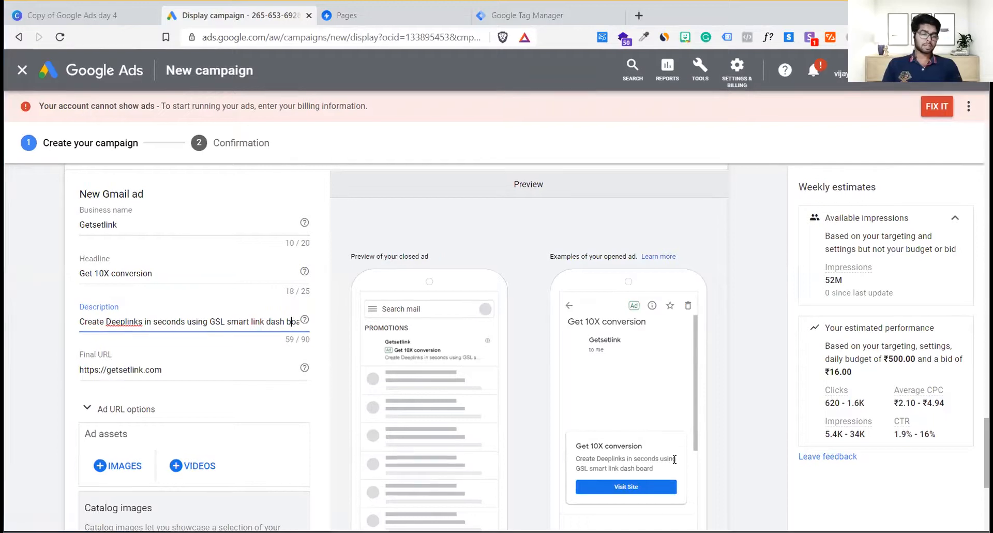
{"action": "scroll", "coordinate": [673, 455], "scroll_direction": "down", "scroll_amount": 1}
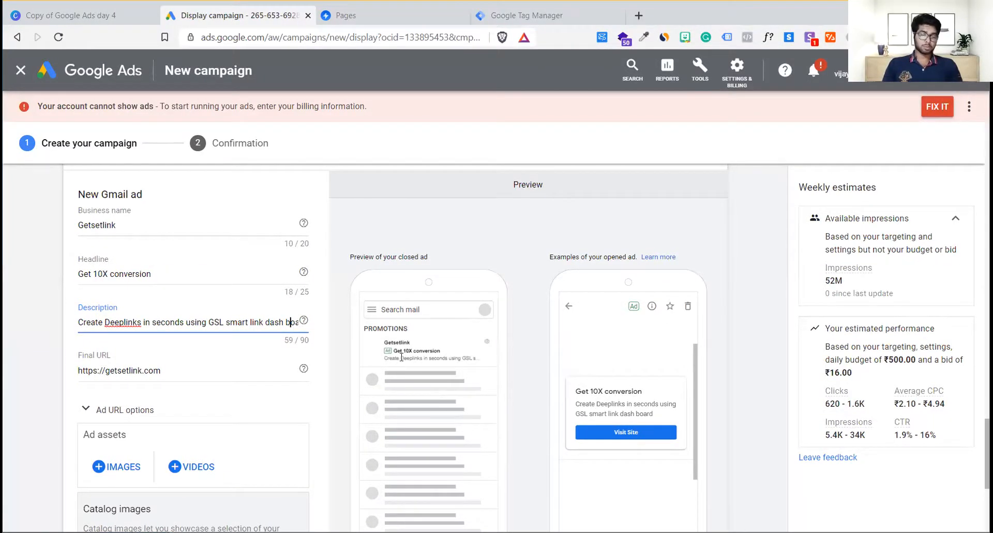
{"action": "scroll", "coordinate": [396, 350], "scroll_direction": "down", "scroll_amount": 1}
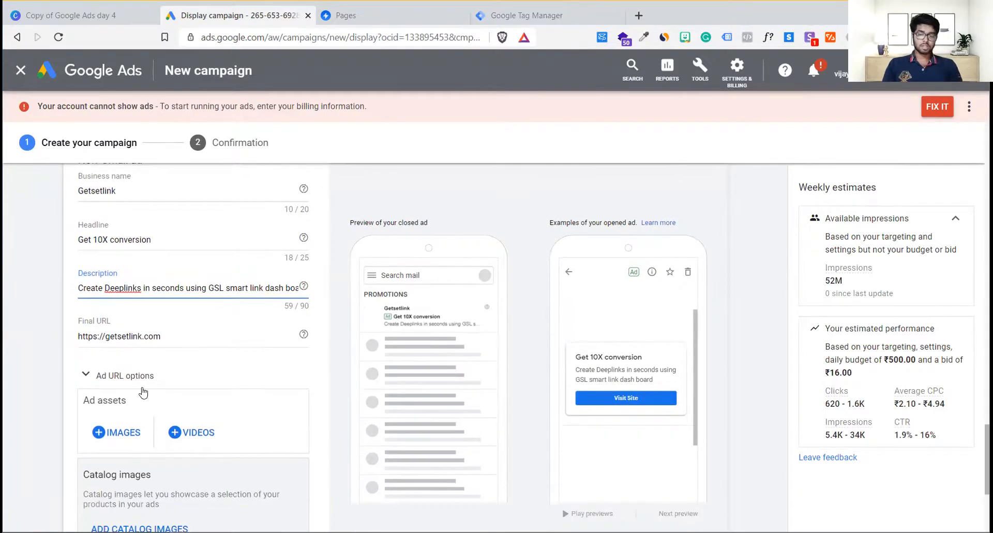
{"action": "scroll", "coordinate": [140, 393], "scroll_direction": "down", "scroll_amount": 4}
{"action": "scroll", "coordinate": [144, 393], "scroll_direction": "up", "scroll_amount": 1}
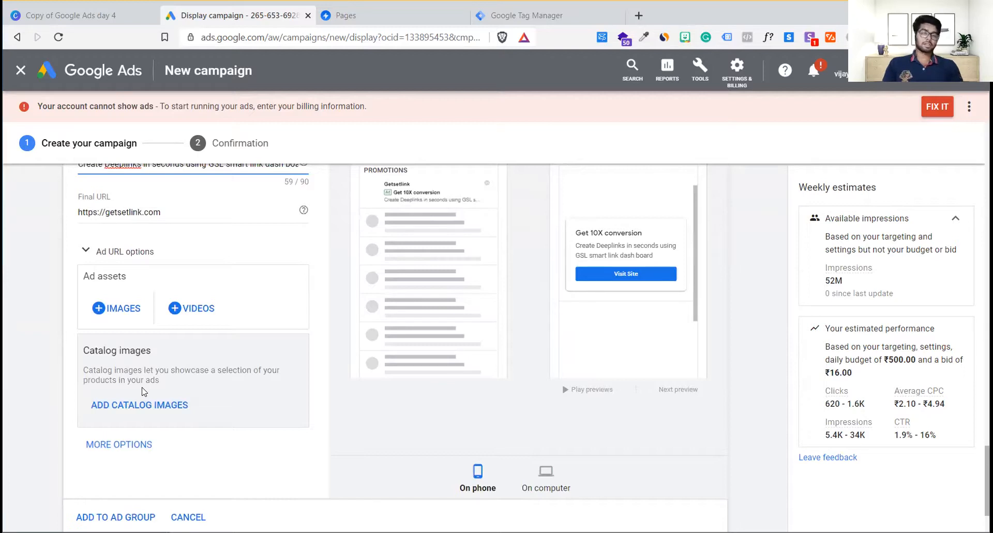
{"action": "left_click", "coordinate": [121, 319]}
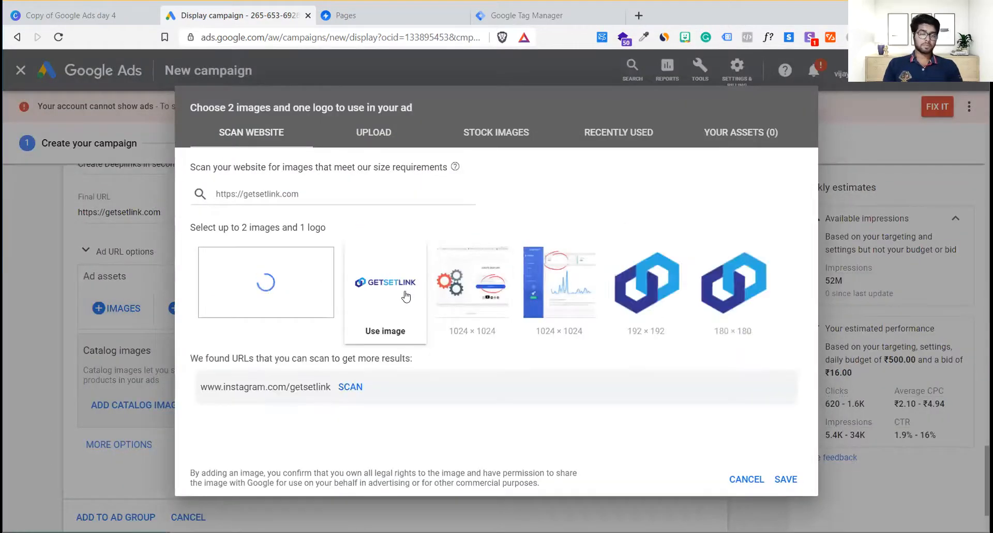
{"action": "left_click", "coordinate": [405, 294]}
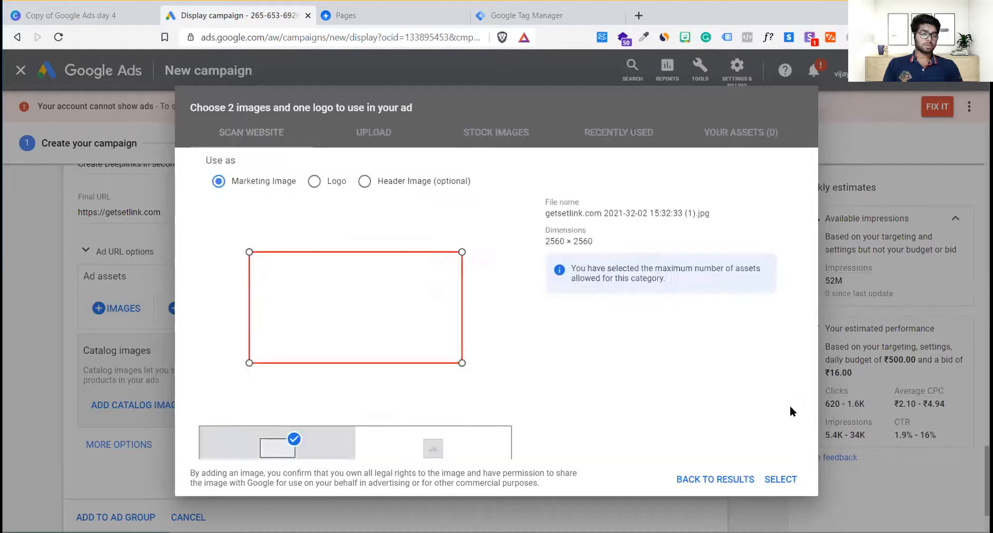
{"action": "left_click", "coordinate": [781, 480]}
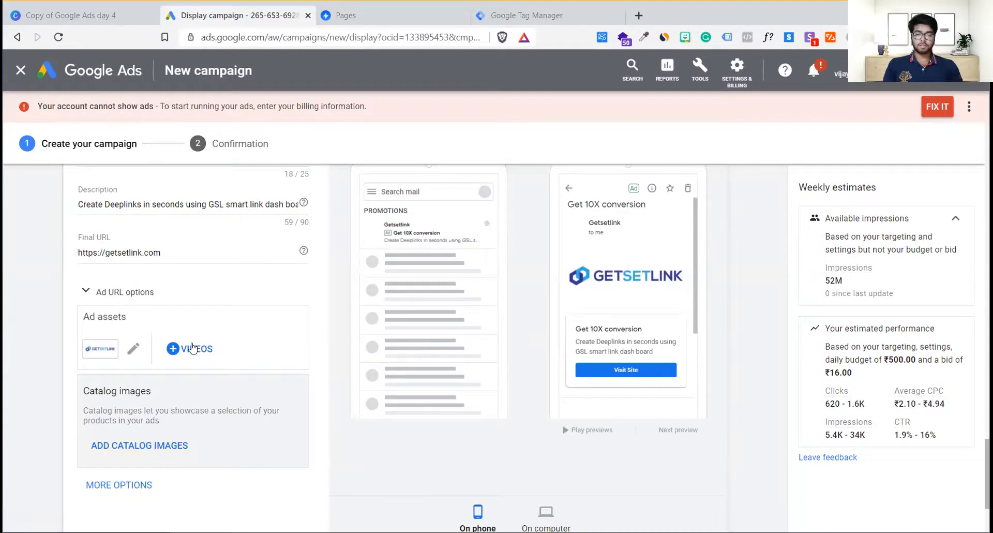
Start adding a video to the Gmail ad and search YouTube for "getsetlink" in a new browser tab
{"action": "left_click", "coordinate": [190, 349]}
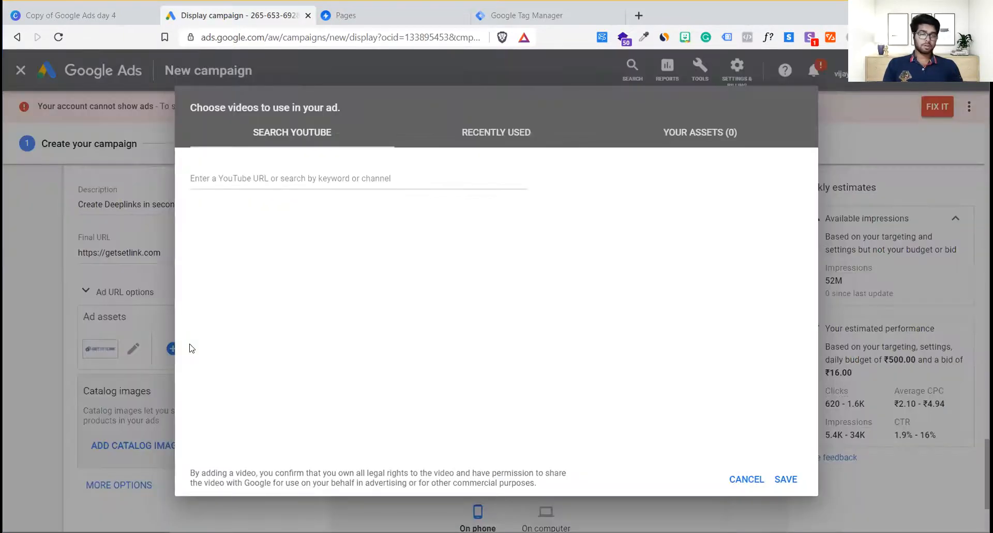
{"action": "left_click", "coordinate": [395, 180]}
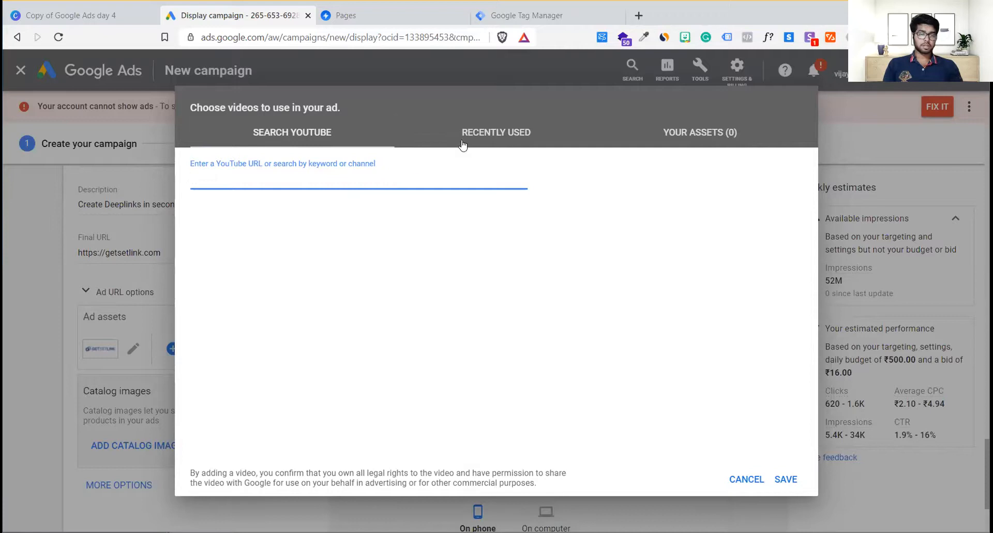
{"action": "left_click", "coordinate": [637, 16]}
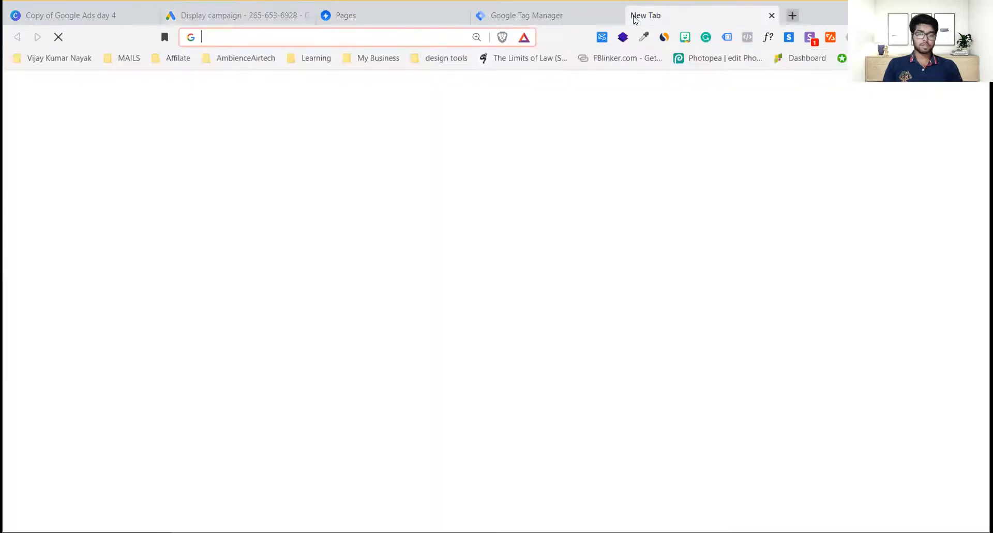
{"action": "type", "text": "yu"}
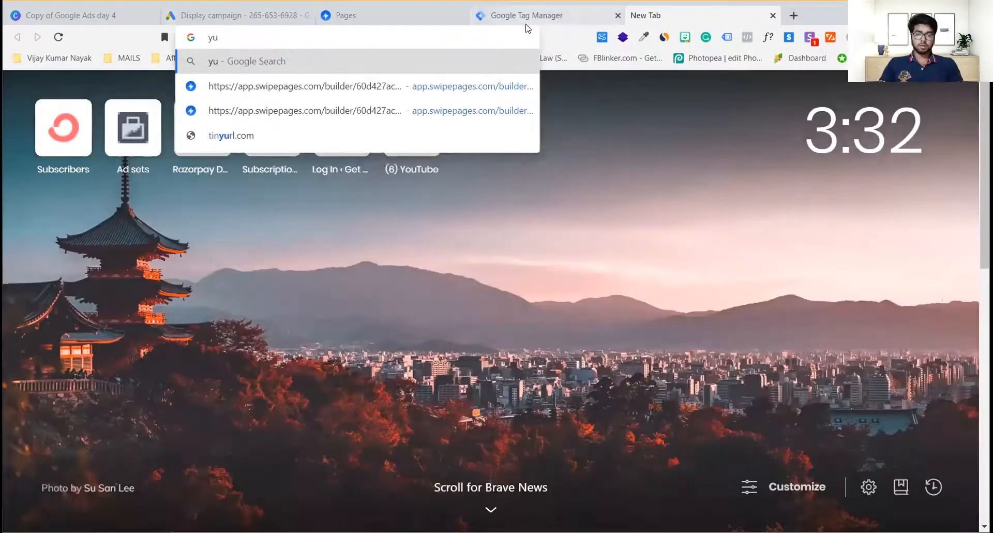
{"action": "key", "text": "BackSpace"}
{"action": "key", "text": "BackSpace"}
{"action": "type", "text": "you"}
{"action": "key", "text": "Tab"}
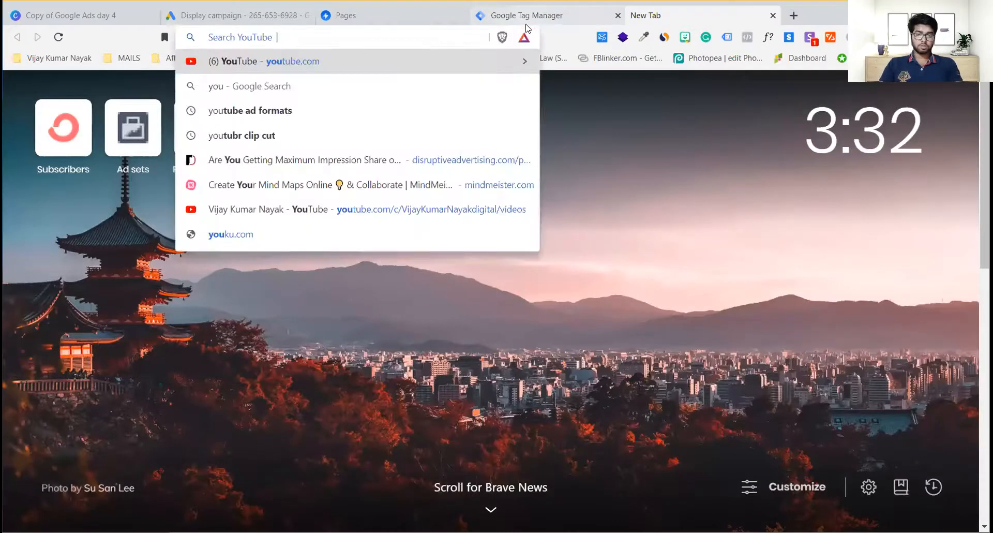
{"action": "type", "text": "getset"}
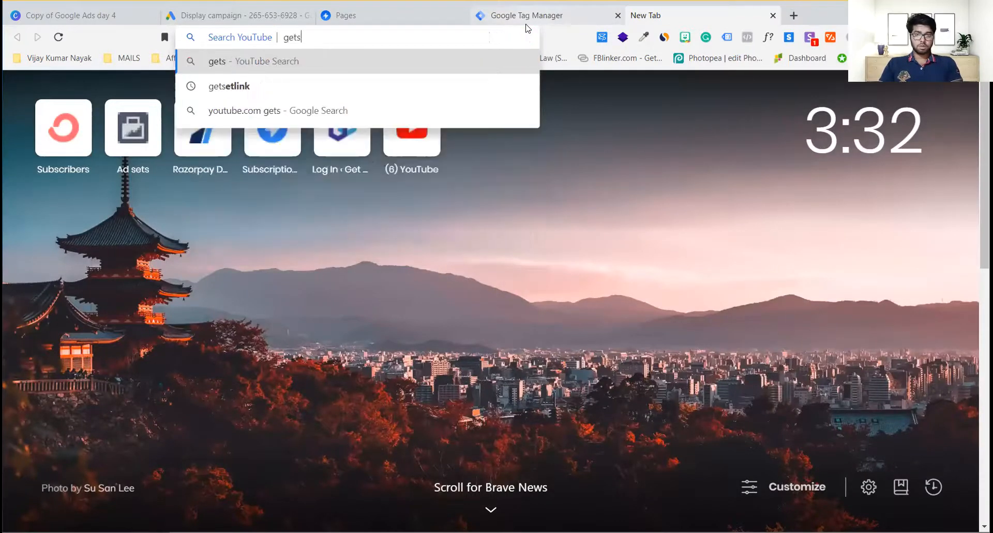
{"action": "type", "text": "link"}
{"action": "key", "text": "Return"}
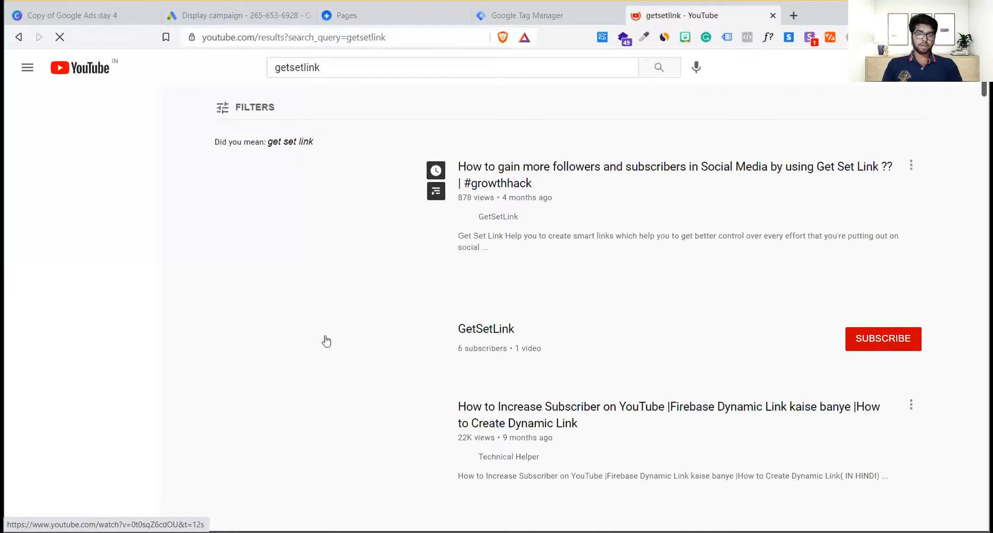
Open GetSetLink's YouTube video about gaining more followers and subscribers in social media and copy its video URL
{"action": "left_click", "coordinate": [334, 229]}
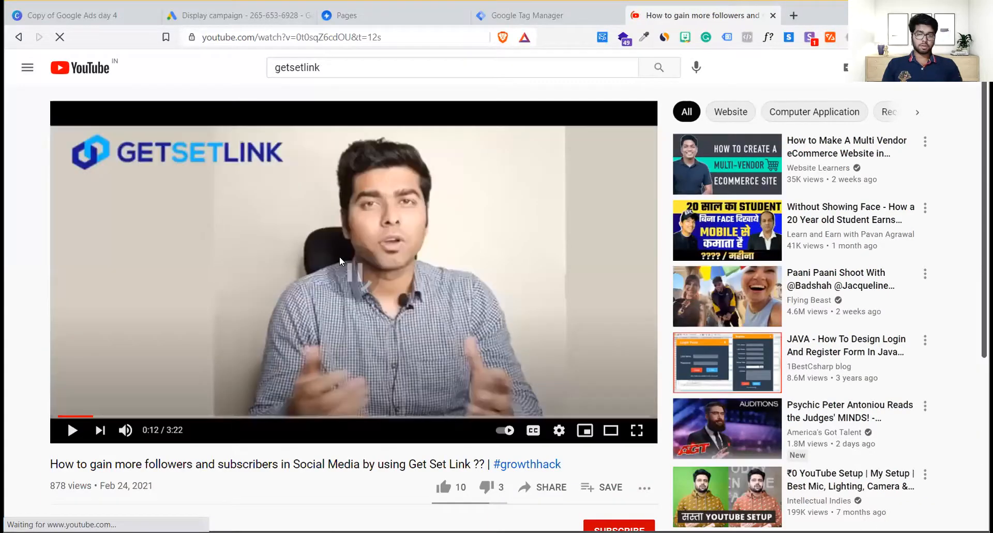
{"action": "right_click", "coordinate": [339, 257]}
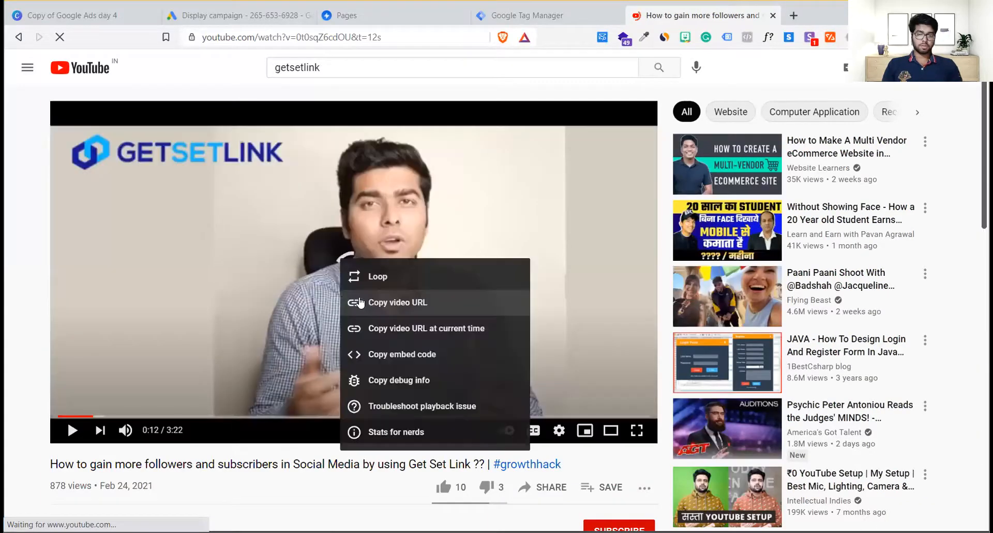
{"action": "left_click", "coordinate": [360, 302]}
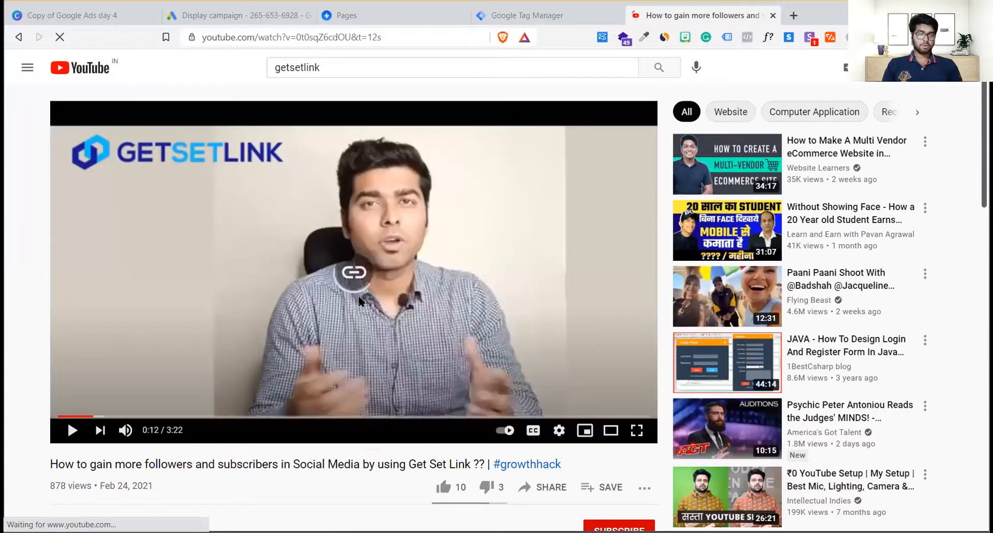
{"action": "left_click", "coordinate": [236, 18]}
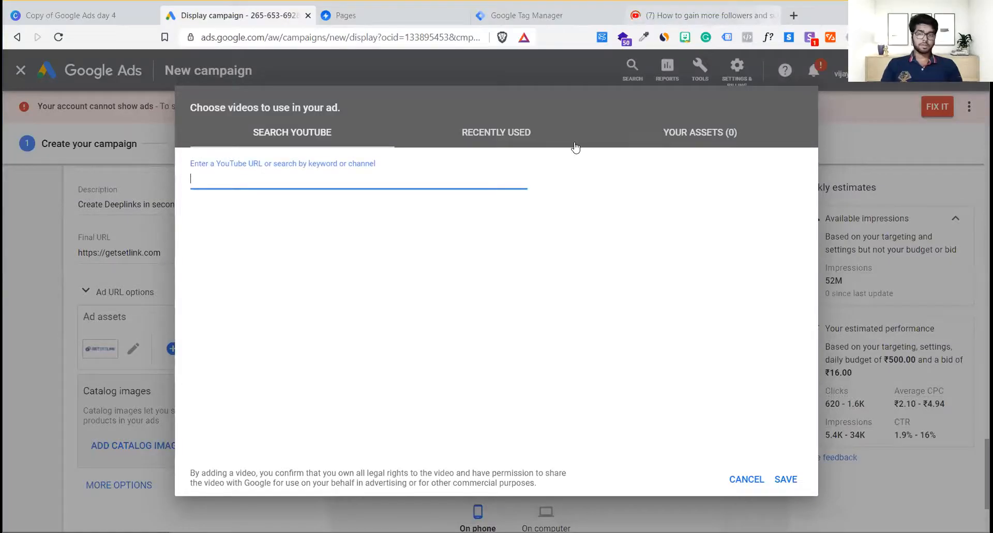
{"action": "key", "text": "ctrl+v"}
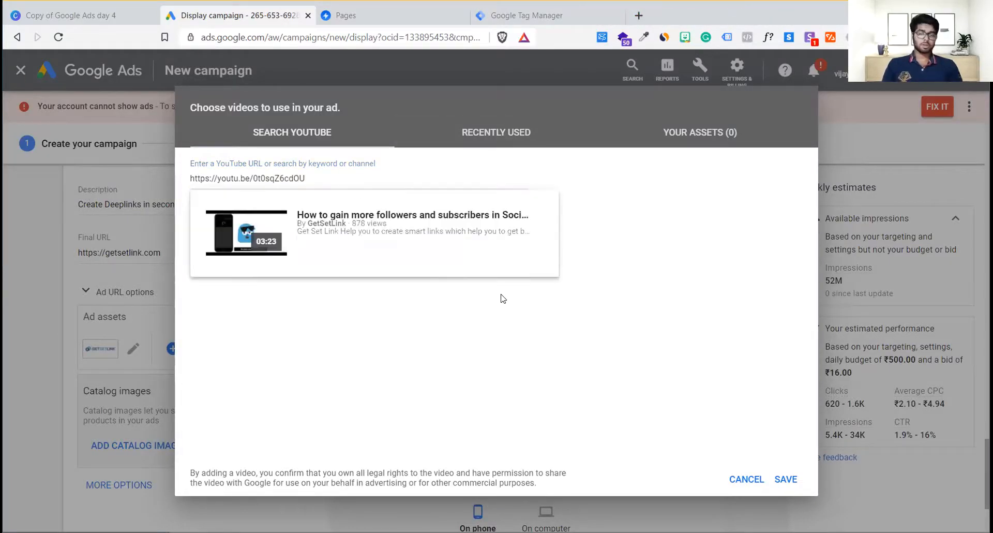
{"action": "left_click", "coordinate": [402, 249]}
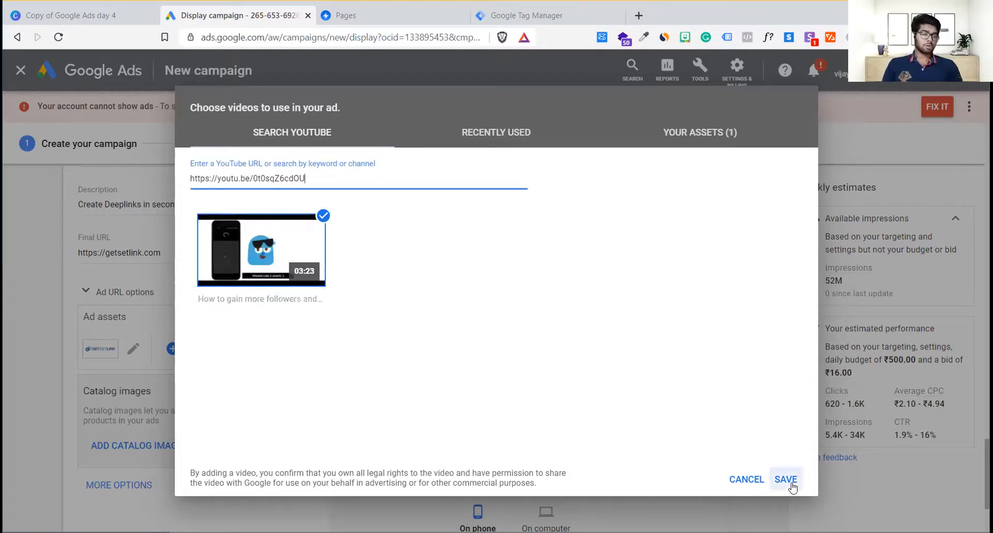
{"action": "left_click", "coordinate": [786, 479]}
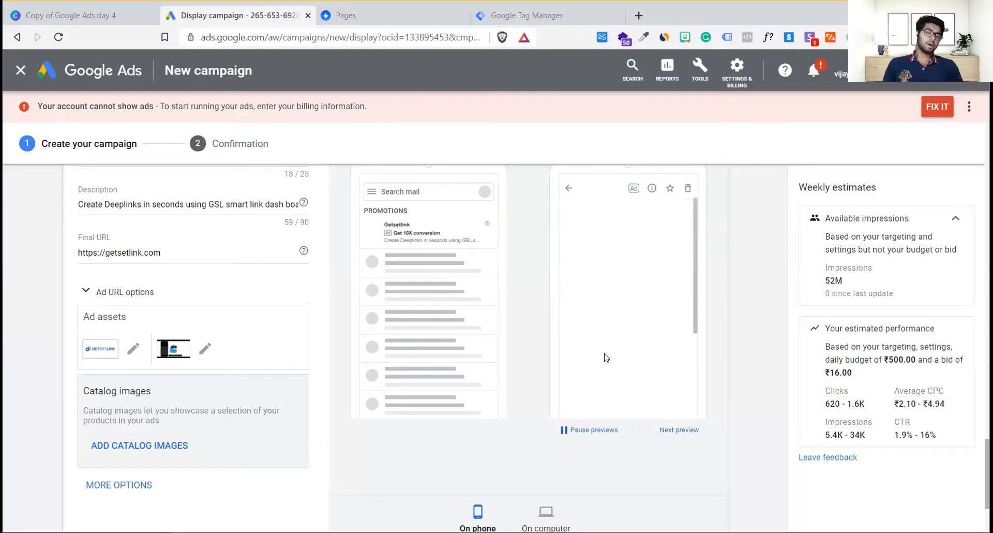
Add a custom call to action to the Gmail ad reading "Claim 1500 cliK", keeping it within the 15-character limit
{"action": "scroll", "coordinate": [605, 357], "scroll_direction": "down", "scroll_amount": 1}
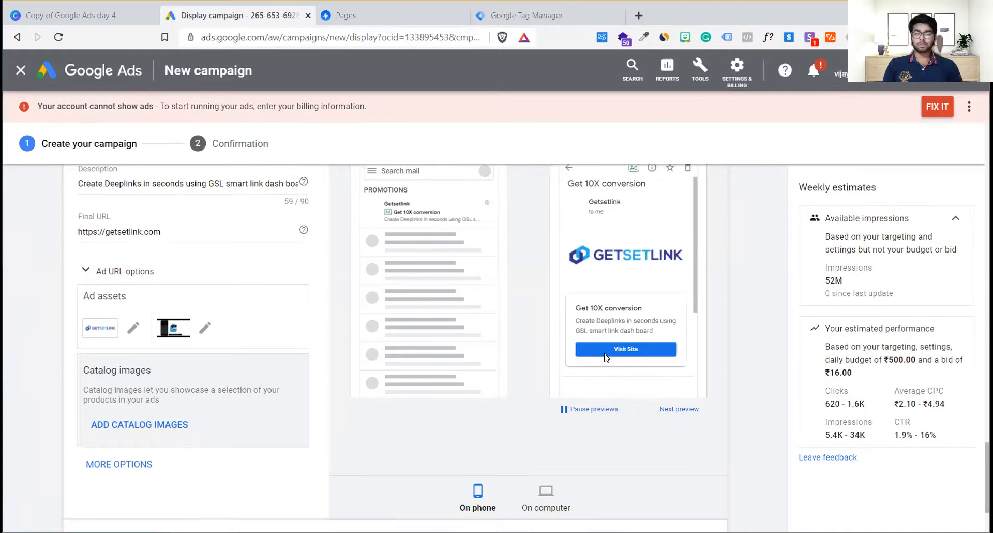
{"action": "scroll", "coordinate": [606, 357], "scroll_direction": "up", "scroll_amount": 1}
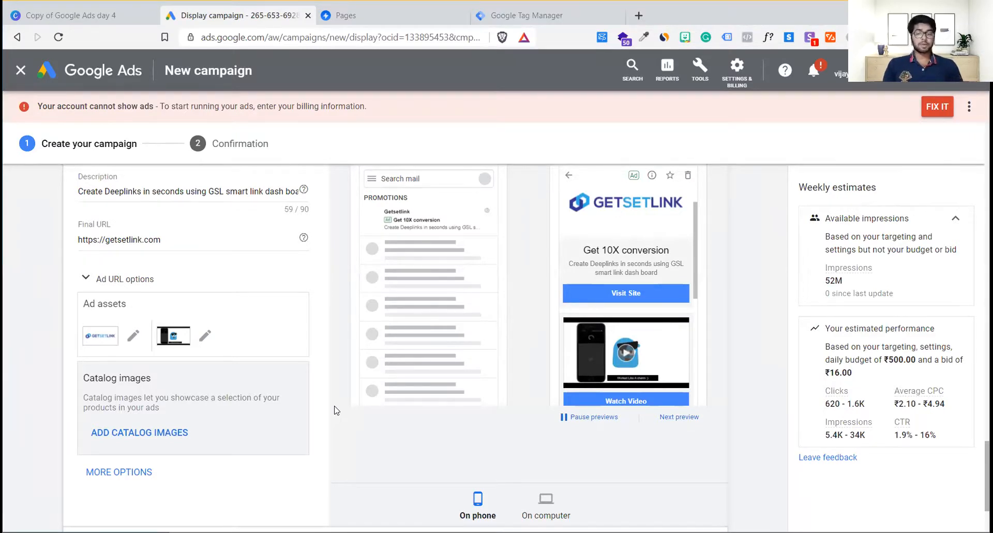
{"action": "scroll", "coordinate": [334, 405], "scroll_direction": "down", "scroll_amount": 2}
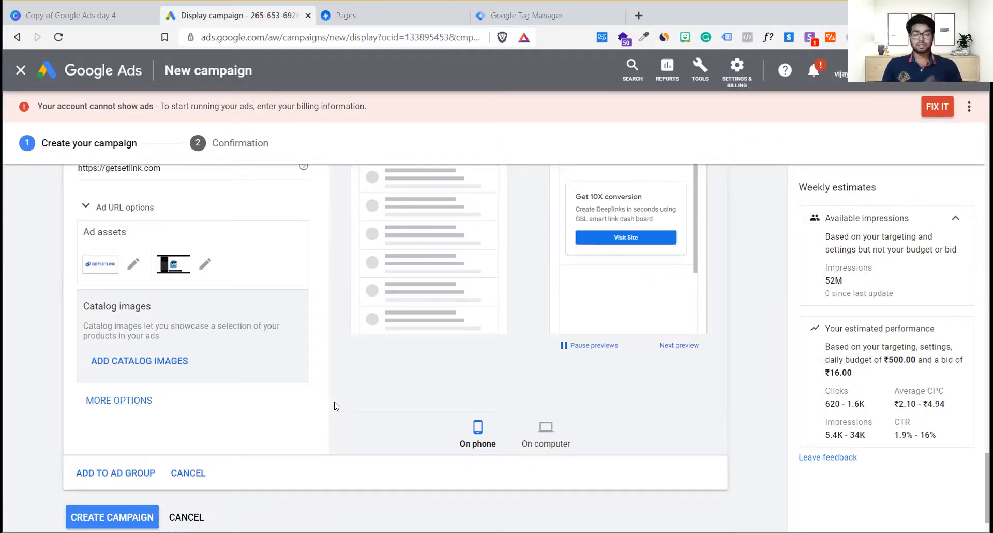
{"action": "scroll", "coordinate": [479, 420], "scroll_direction": "up", "scroll_amount": 2}
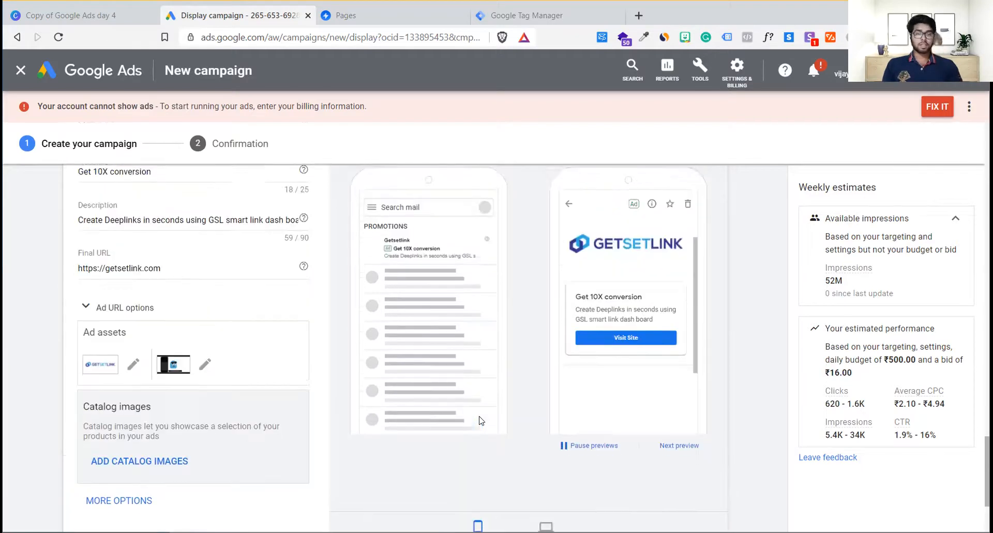
{"action": "scroll", "coordinate": [478, 420], "scroll_direction": "down", "scroll_amount": 2}
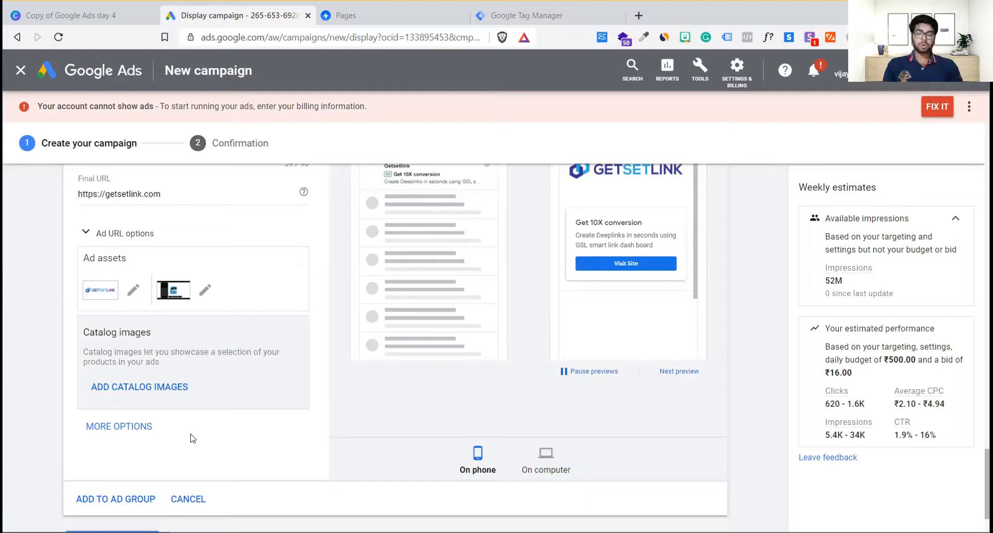
{"action": "left_click", "coordinate": [147, 433]}
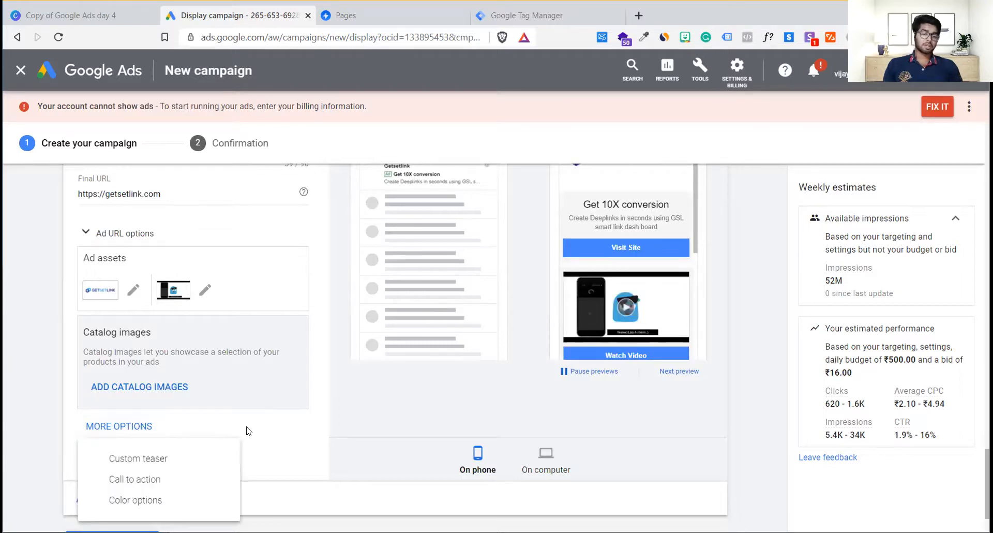
{"action": "scroll", "coordinate": [248, 424], "scroll_direction": "down", "scroll_amount": 2}
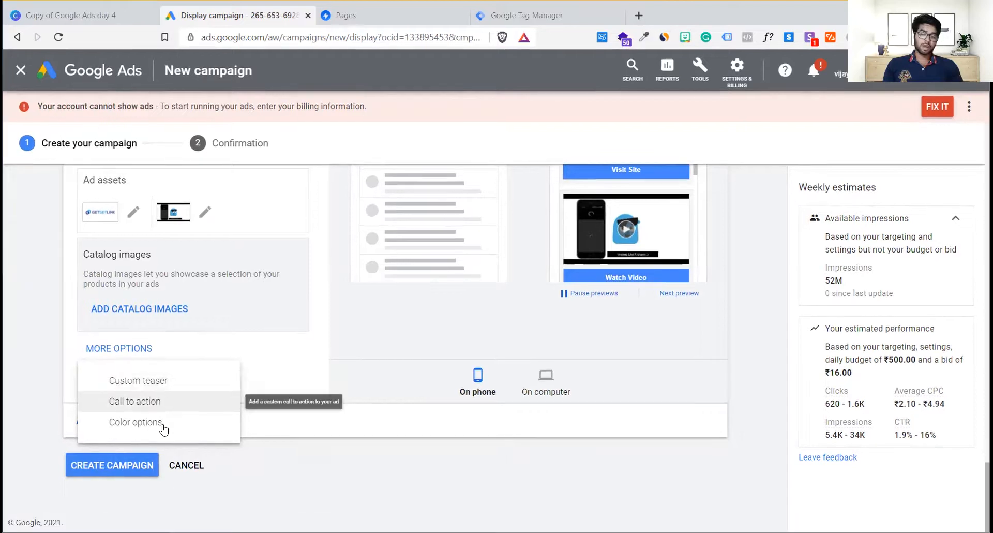
{"action": "left_click", "coordinate": [167, 398]}
{"action": "scroll", "coordinate": [241, 341], "scroll_direction": "down", "scroll_amount": 1}
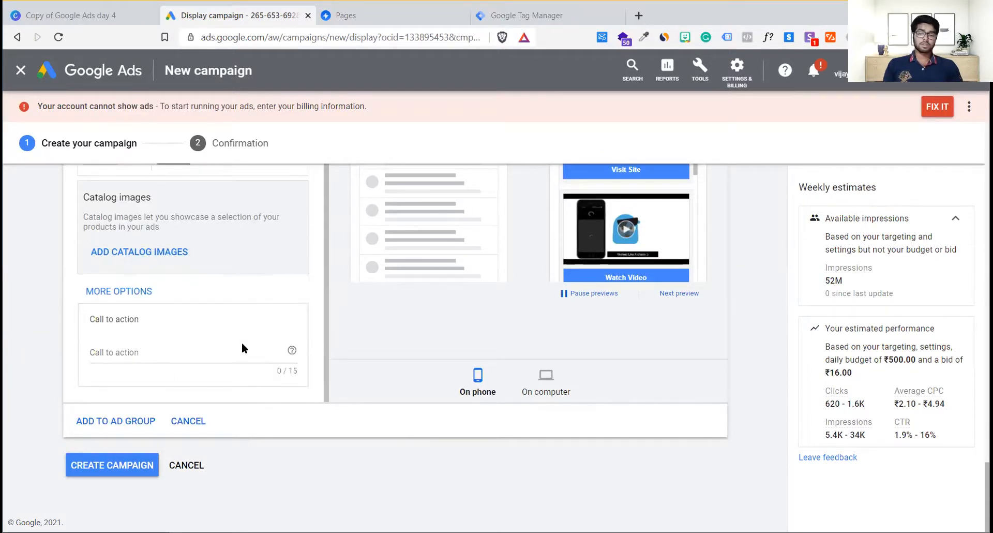
{"action": "left_click", "coordinate": [176, 353]}
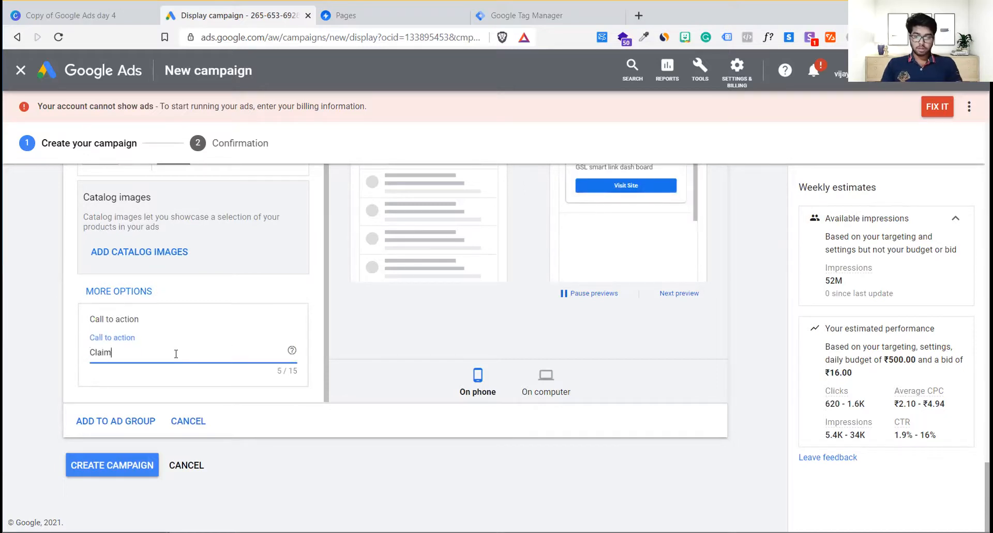
{"action": "type", "text": "1500"}
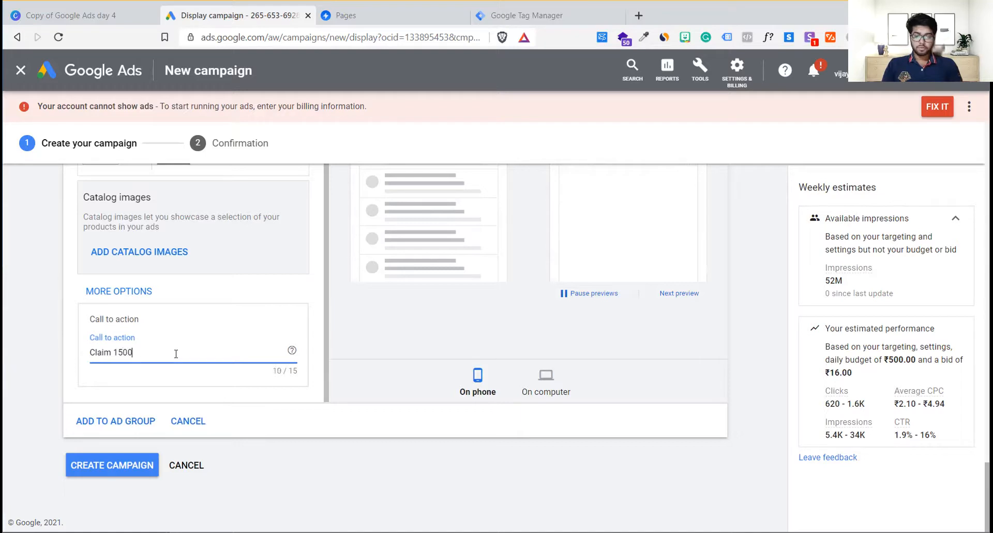
{"action": "type", "text": "ick"}
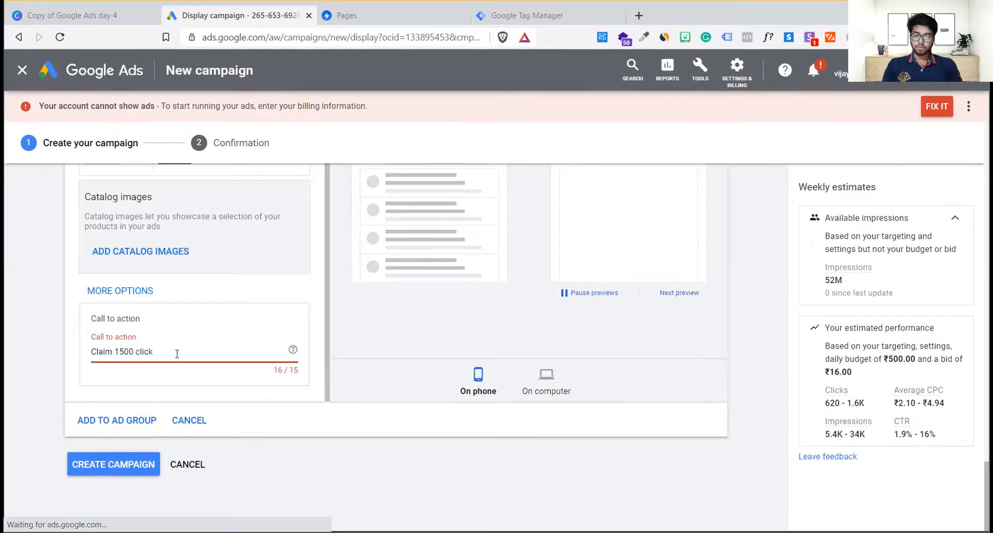
{"action": "key", "text": "BackSpace"}
{"action": "key", "text": "BackSpace"}
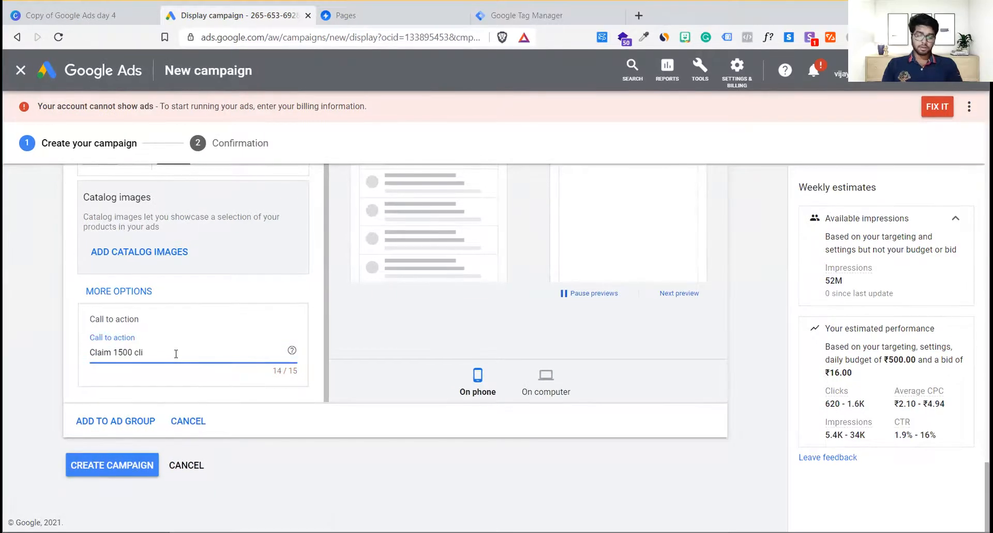
{"action": "type", "text": "K"}
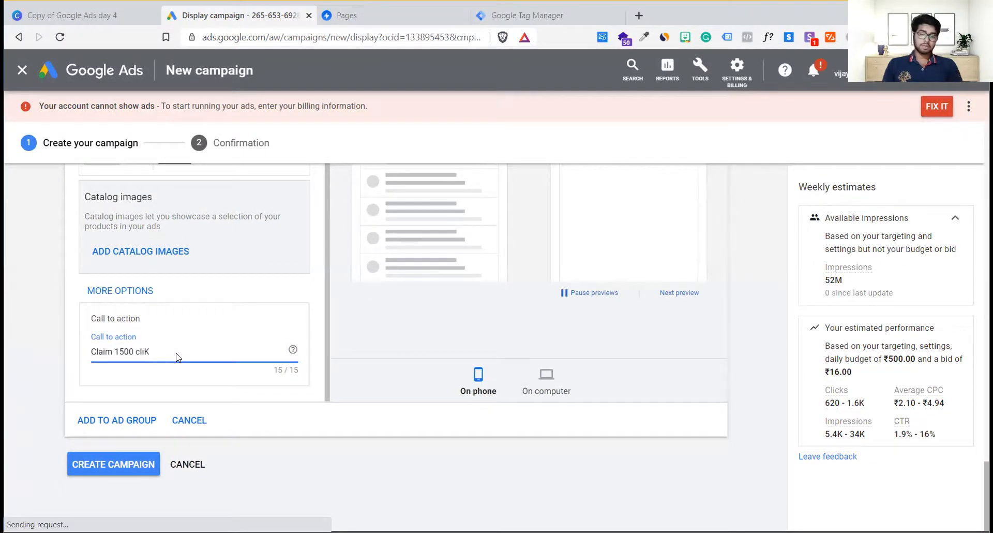
Check the call to action in the phone preview and try to add the Gmail ad to the ad group
{"action": "scroll", "coordinate": [368, 337], "scroll_direction": "up", "scroll_amount": 6}
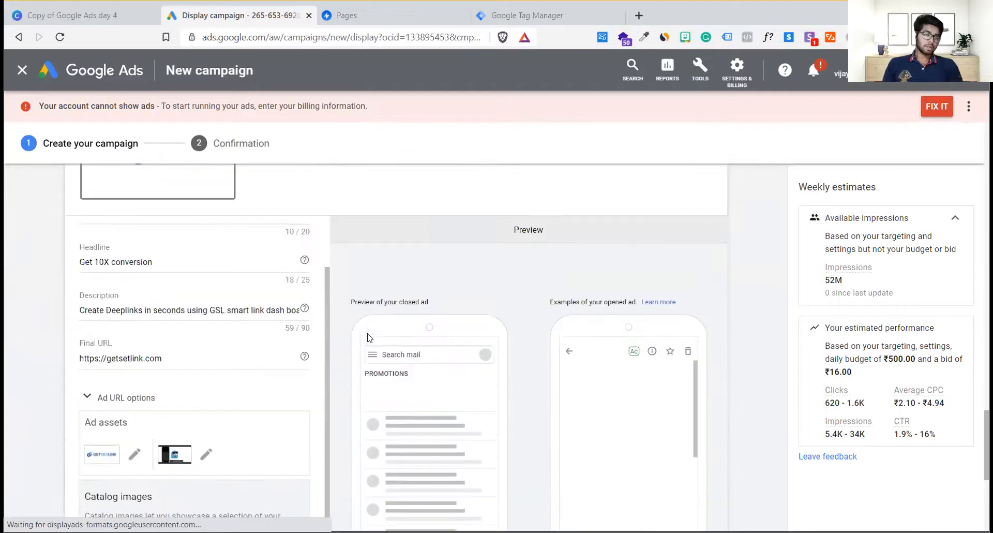
{"action": "scroll", "coordinate": [368, 337], "scroll_direction": "down", "scroll_amount": 2}
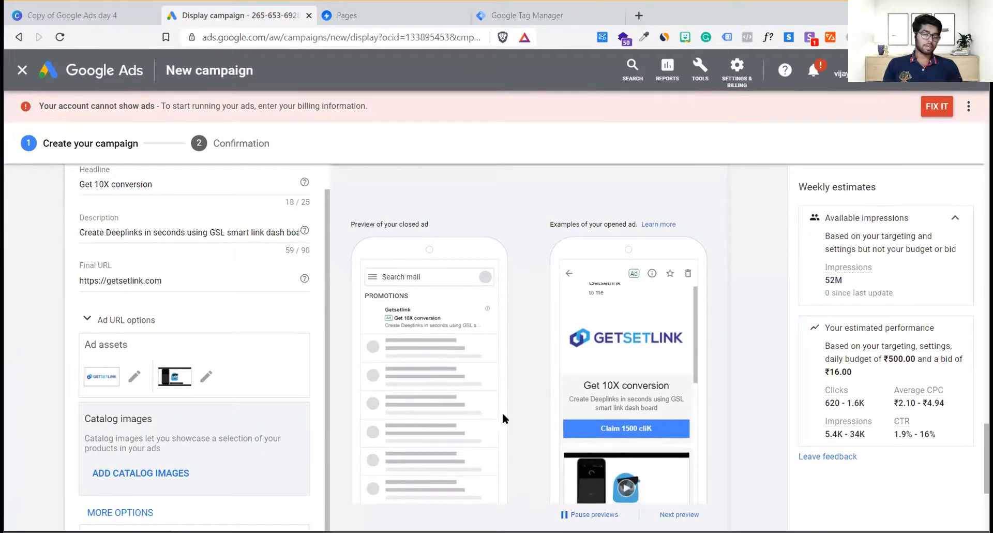
{"action": "scroll", "coordinate": [333, 445], "scroll_direction": "down", "scroll_amount": 1}
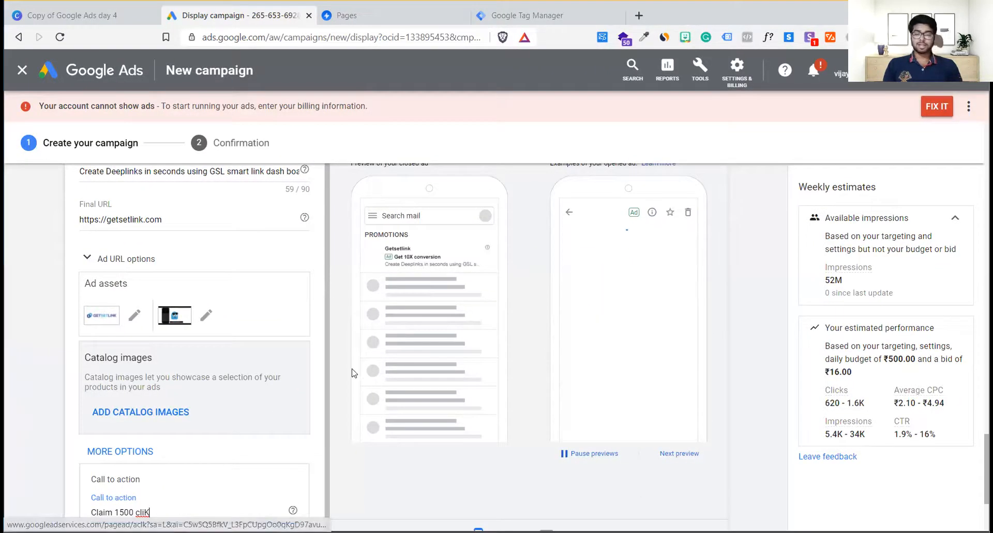
{"action": "scroll", "coordinate": [344, 371], "scroll_direction": "down", "scroll_amount": 2}
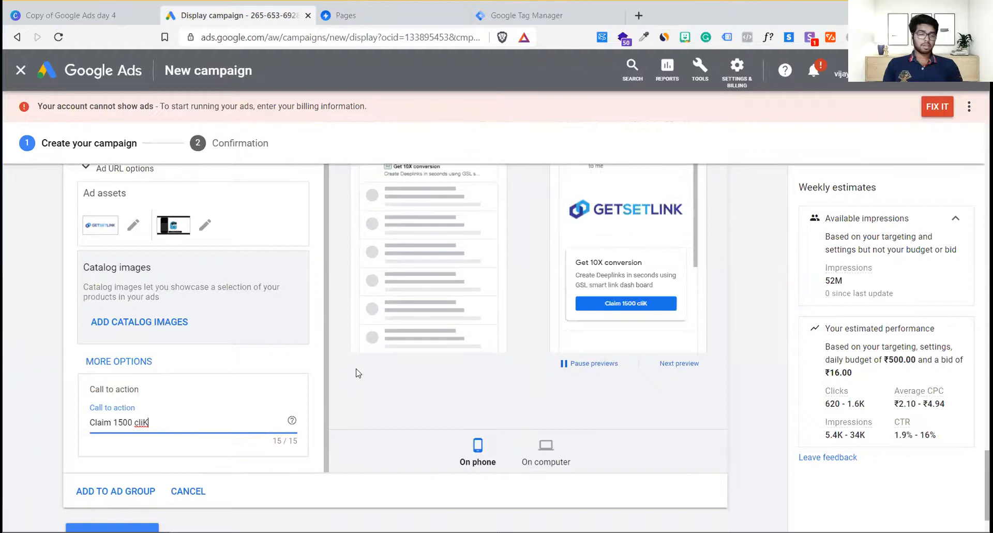
{"action": "scroll", "coordinate": [395, 381], "scroll_direction": "up", "scroll_amount": 3}
{"action": "scroll", "coordinate": [392, 385], "scroll_direction": "down", "scroll_amount": 2}
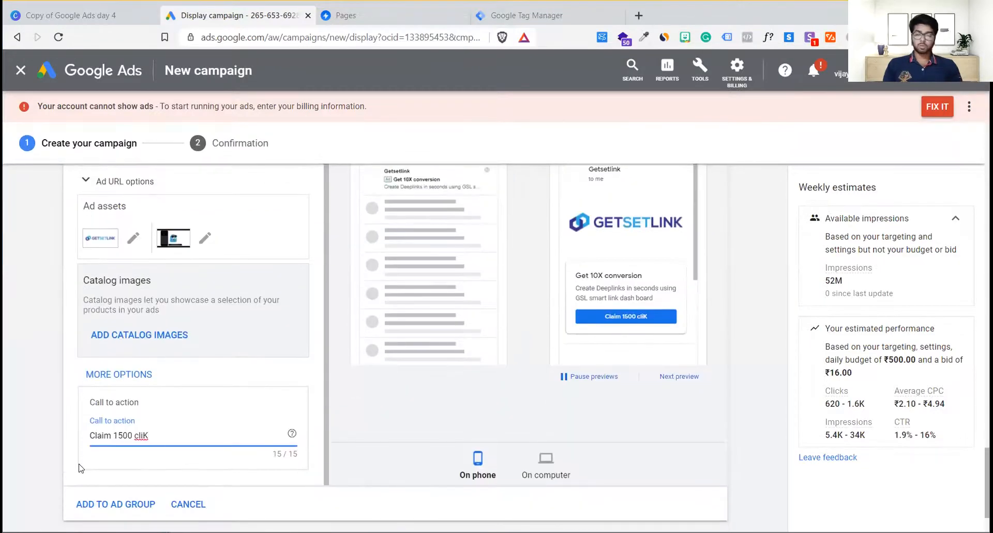
{"action": "left_click", "coordinate": [87, 506]}
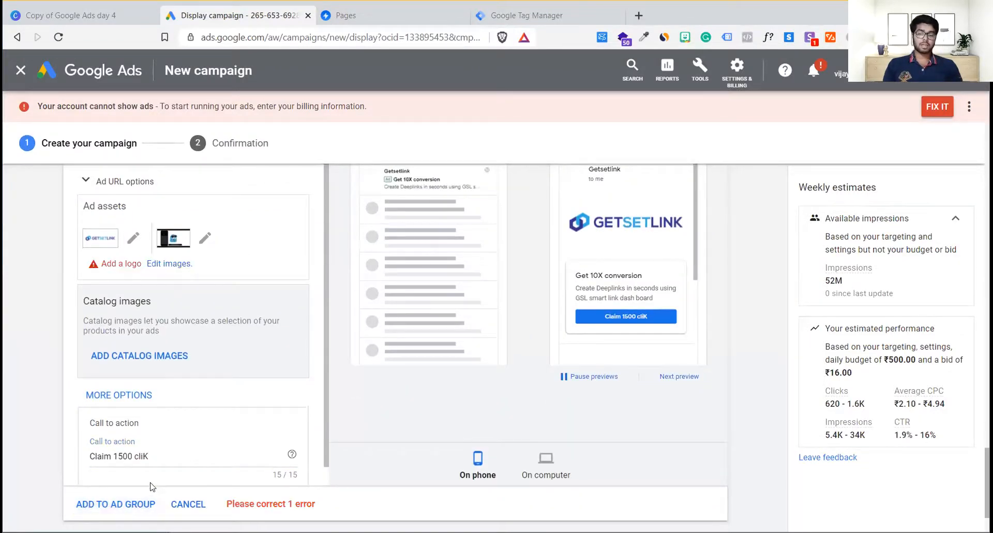
Add the 192 × 192 blue hexagonal link icon from the website scan to the Gmail ad as its logo
{"action": "left_click", "coordinate": [134, 240]}
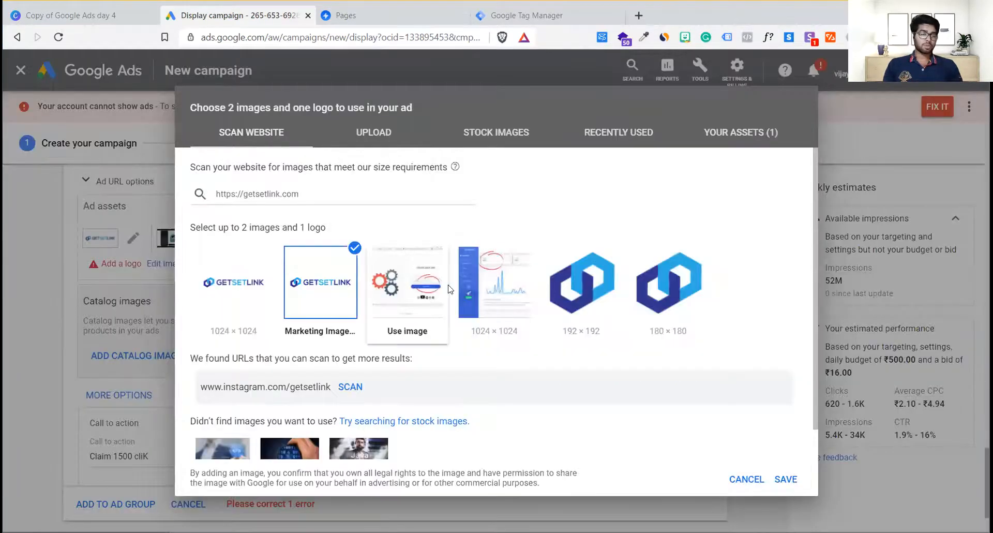
{"action": "left_click", "coordinate": [599, 286]}
{"action": "left_click", "coordinate": [781, 478]}
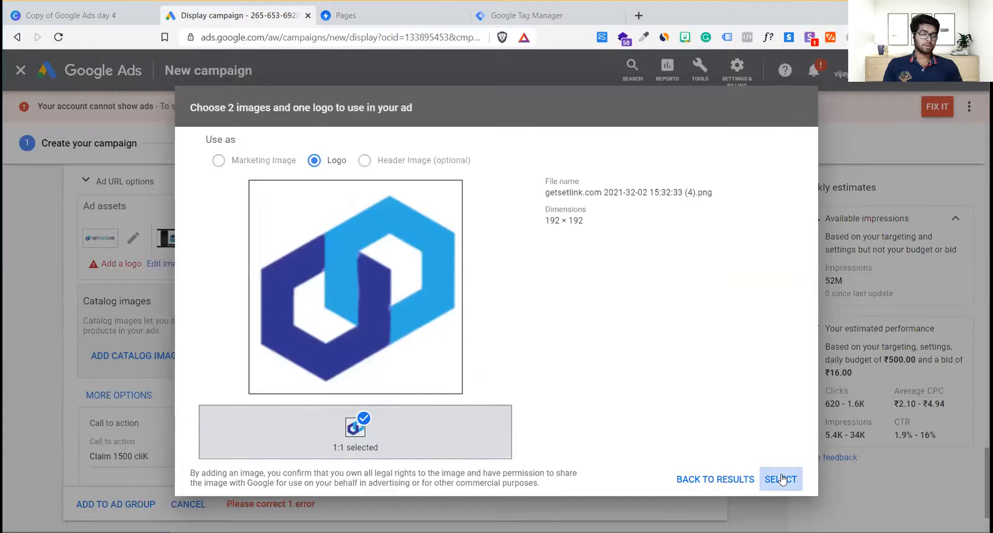
{"action": "left_click", "coordinate": [784, 479]}
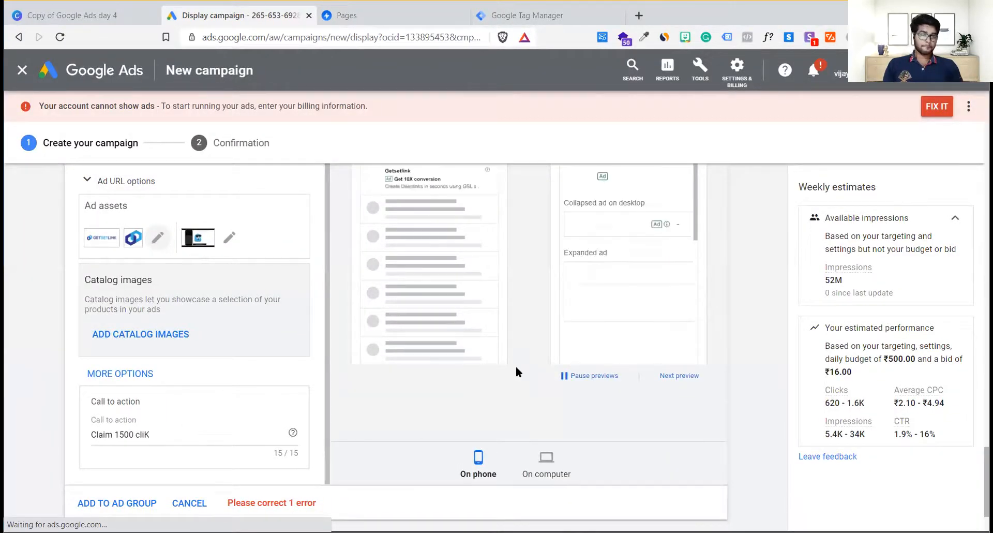
Preview the Gmail ad on computer and examine its closed and opened versions, including the headline, description, call to action and video
{"action": "scroll", "coordinate": [516, 367], "scroll_direction": "up", "scroll_amount": 3}
{"action": "scroll", "coordinate": [516, 368], "scroll_direction": "down", "scroll_amount": 3}
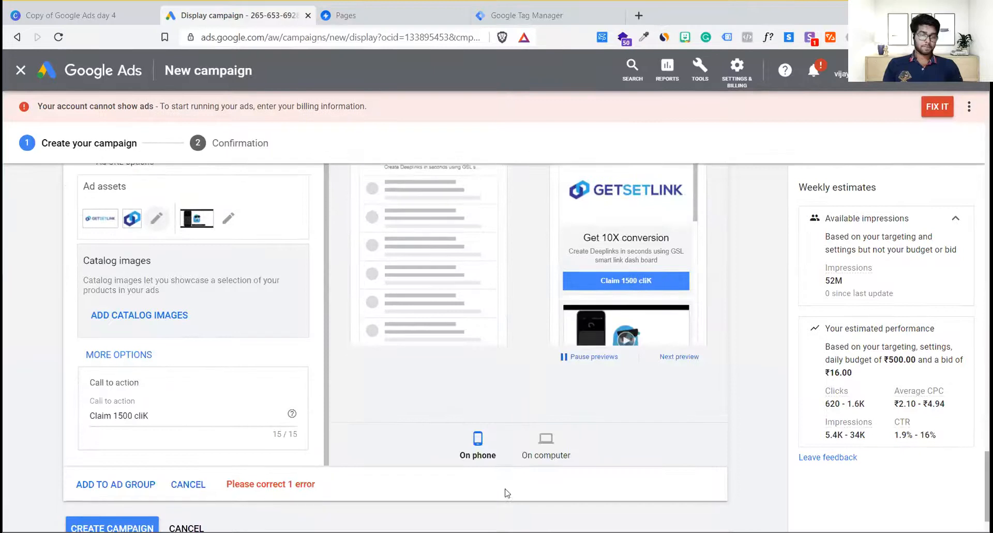
{"action": "left_click", "coordinate": [545, 449]}
{"action": "scroll", "coordinate": [547, 337], "scroll_direction": "up", "scroll_amount": 1}
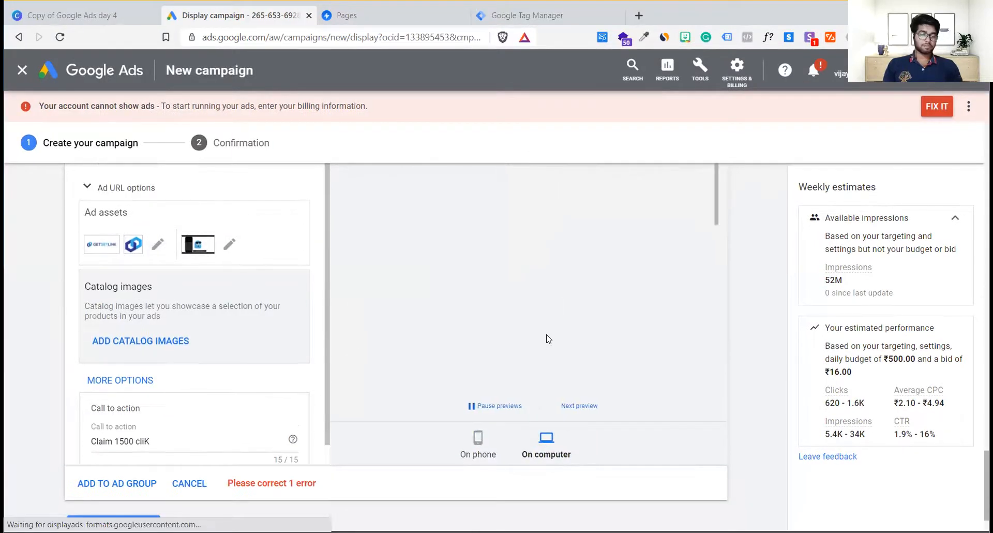
{"action": "scroll", "coordinate": [714, 335], "scroll_direction": "up", "scroll_amount": 2}
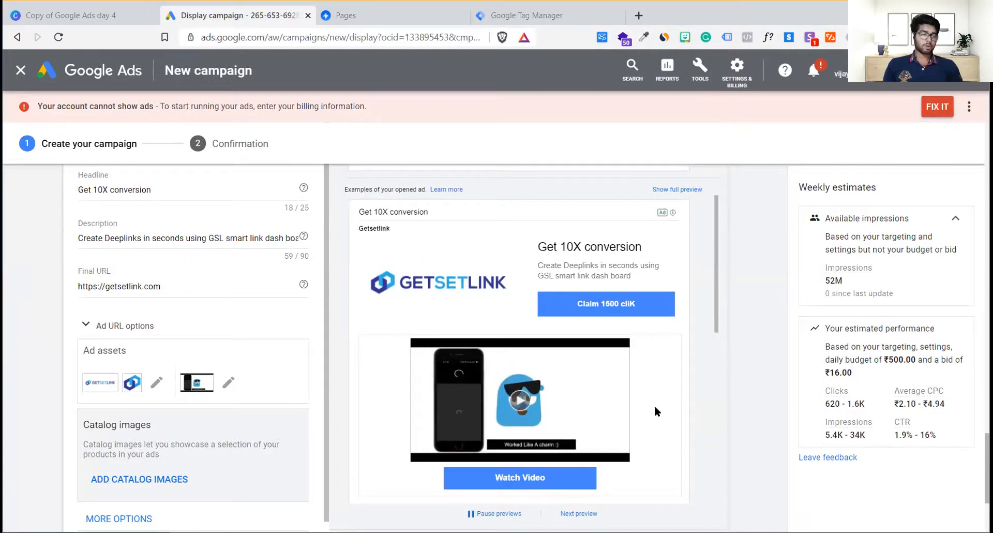
{"action": "scroll", "coordinate": [738, 373], "scroll_direction": "down", "scroll_amount": 1}
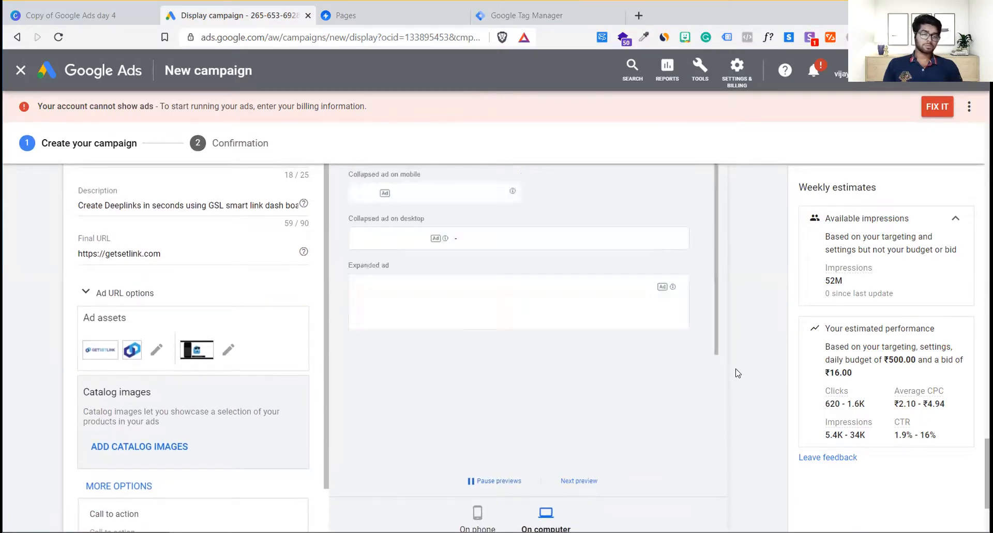
{"action": "scroll", "coordinate": [738, 373], "scroll_direction": "up", "scroll_amount": 1}
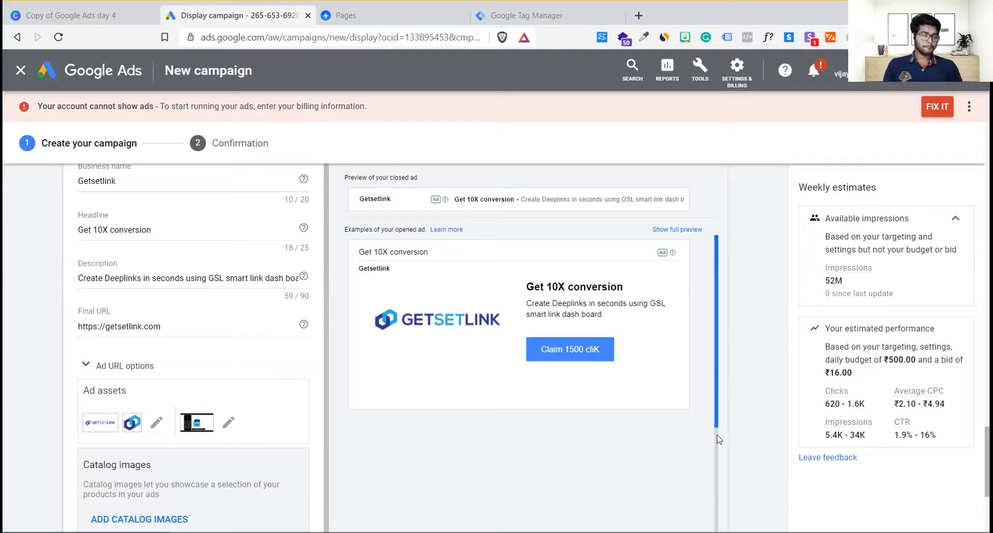
{"action": "scroll", "coordinate": [754, 365], "scroll_direction": "down", "scroll_amount": 1}
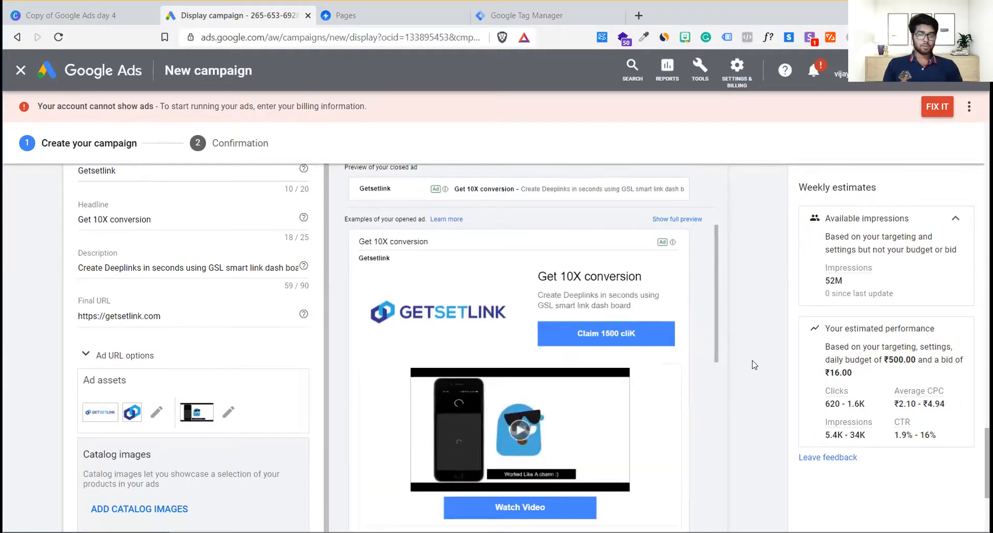
{"action": "scroll", "coordinate": [754, 365], "scroll_direction": "up", "scroll_amount": 1}
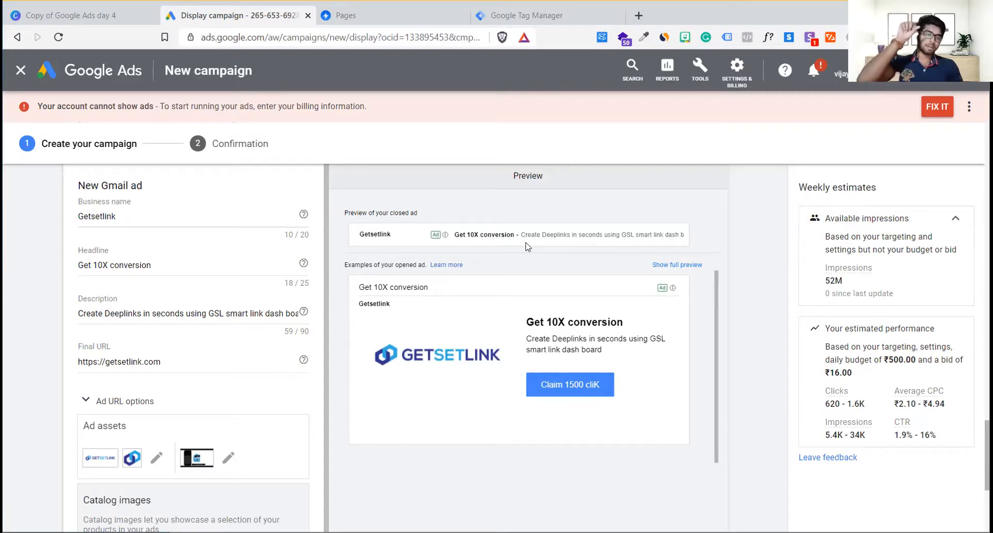
{"action": "left_click_drag", "start_coordinate": [528, 234], "coordinate": [662, 231]}
{"action": "left_click", "coordinate": [672, 232]}
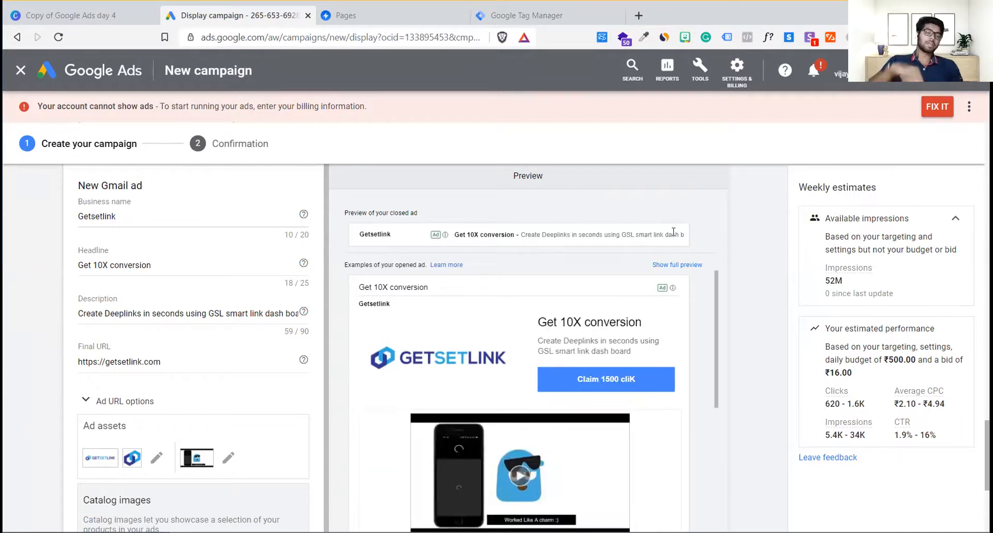
{"action": "scroll", "coordinate": [672, 232], "scroll_direction": "down", "scroll_amount": 2}
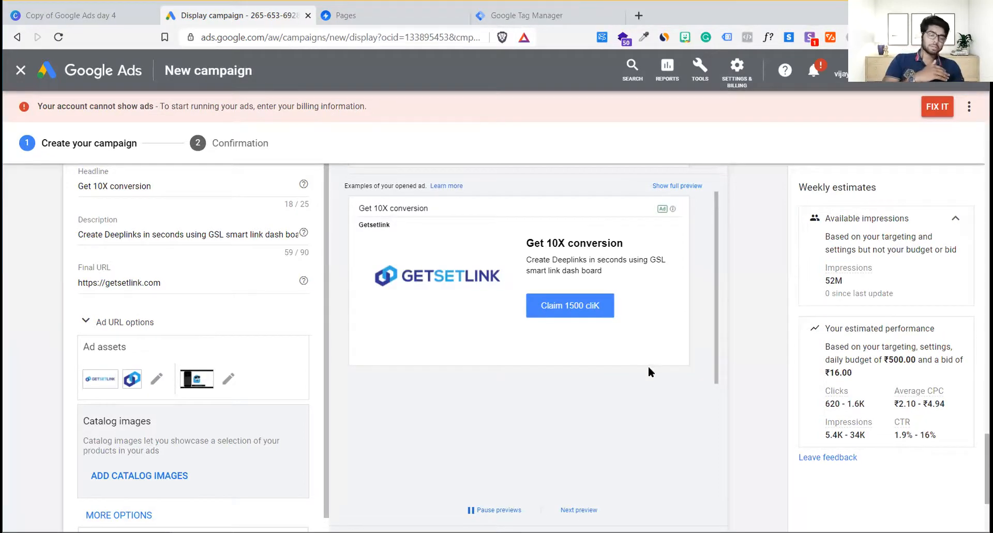
Examine the Gmail ad's closed preview alongside its headline text and the headline's character limit
{"action": "scroll", "coordinate": [647, 365], "scroll_direction": "up", "scroll_amount": 2}
{"action": "left_click_drag", "start_coordinate": [359, 275], "coordinate": [658, 276]}
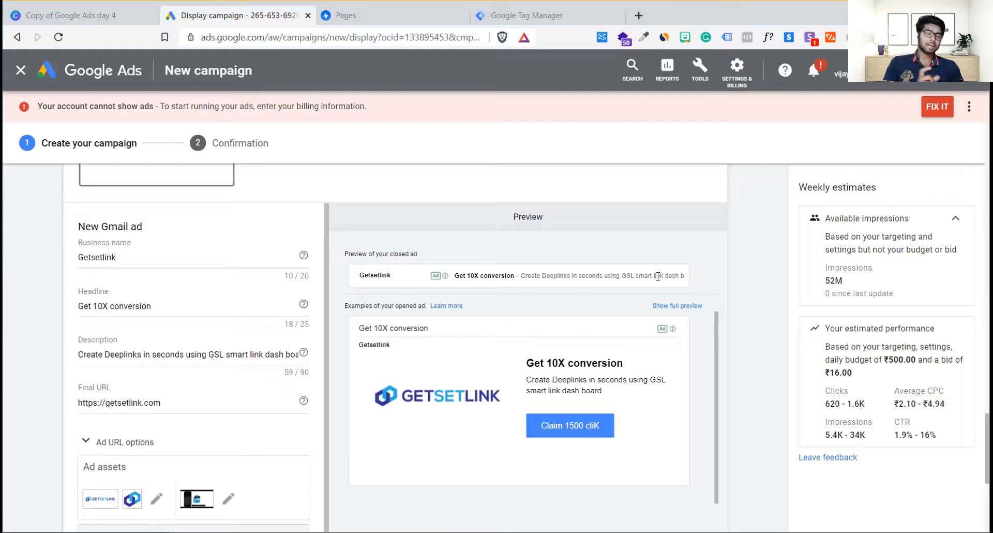
{"action": "left_click", "coordinate": [159, 304]}
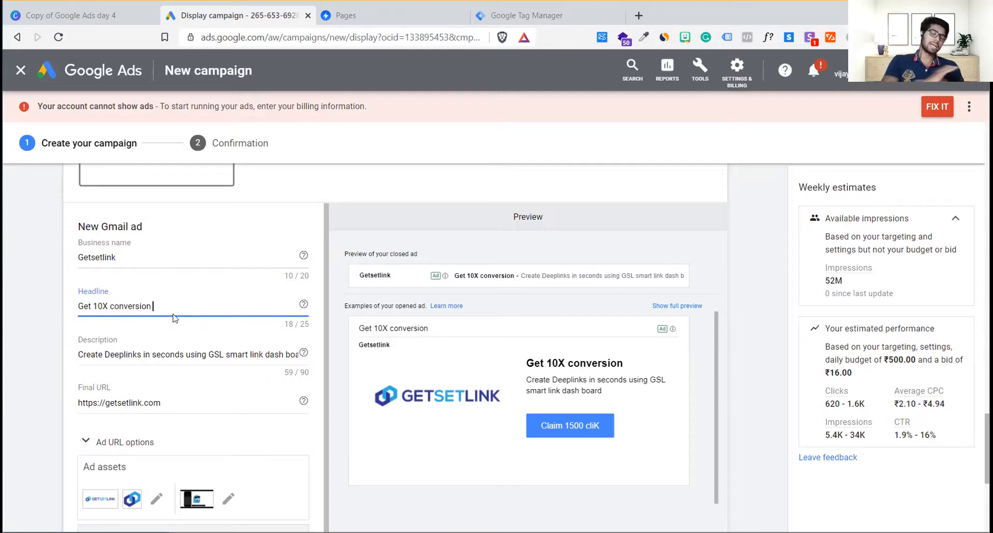
{"action": "left_click_drag", "start_coordinate": [178, 313], "coordinate": [69, 318]}
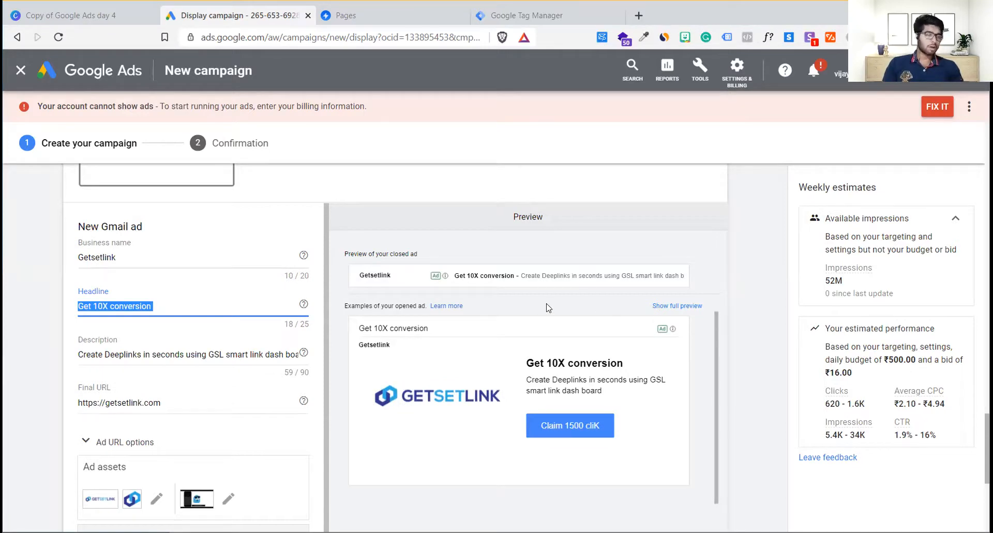
{"action": "left_click", "coordinate": [155, 304]}
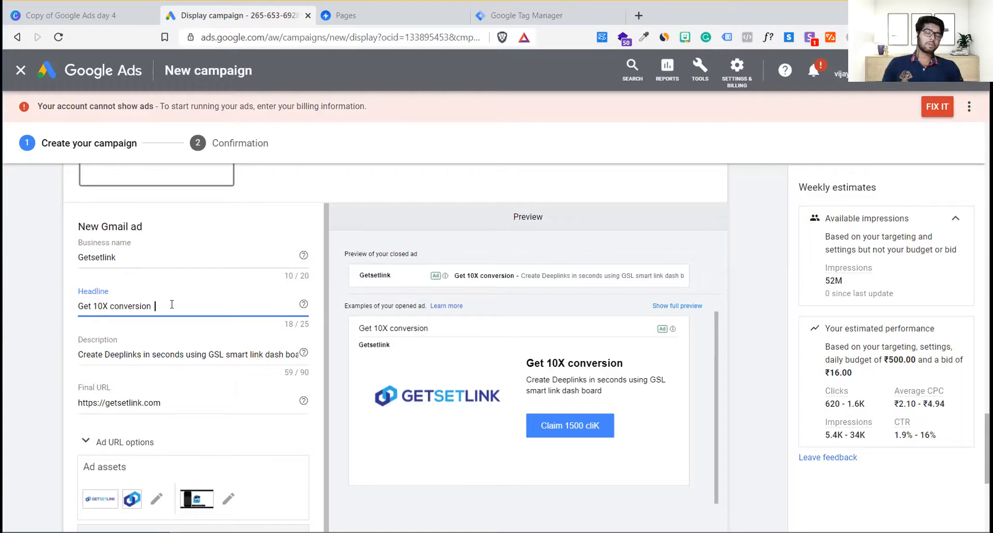
{"action": "left_click_drag", "start_coordinate": [309, 323], "coordinate": [280, 325]}
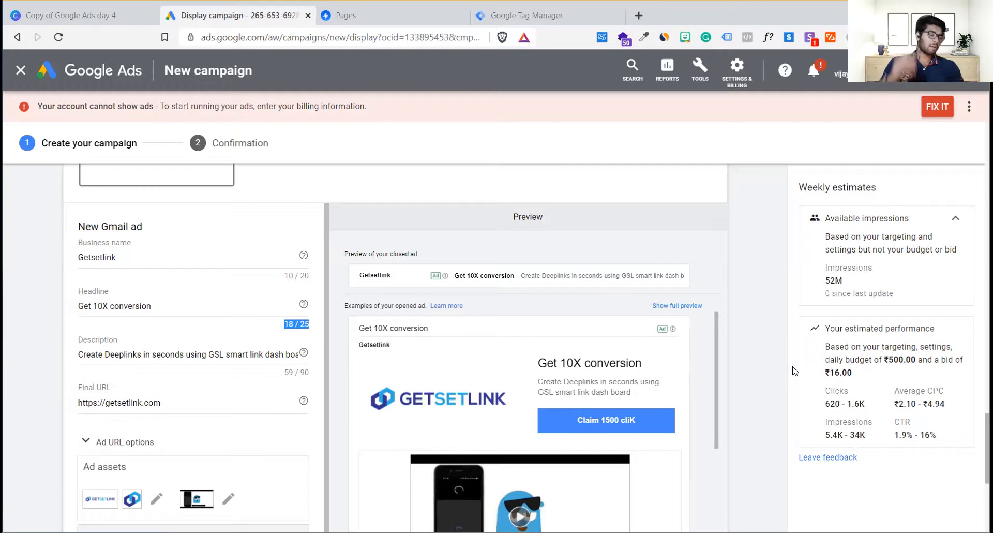
{"action": "left_click", "coordinate": [750, 374]}
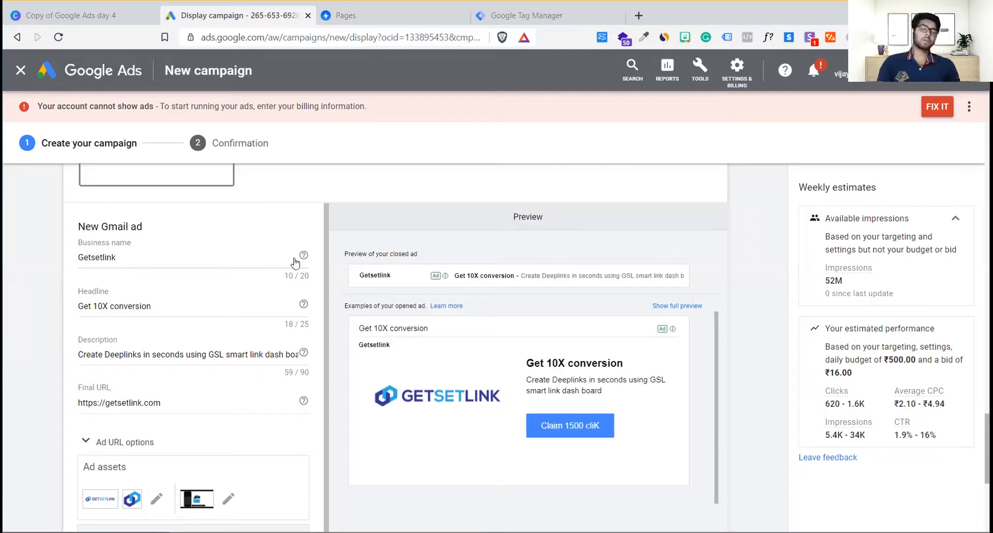
{"action": "left_click", "coordinate": [201, 310]}
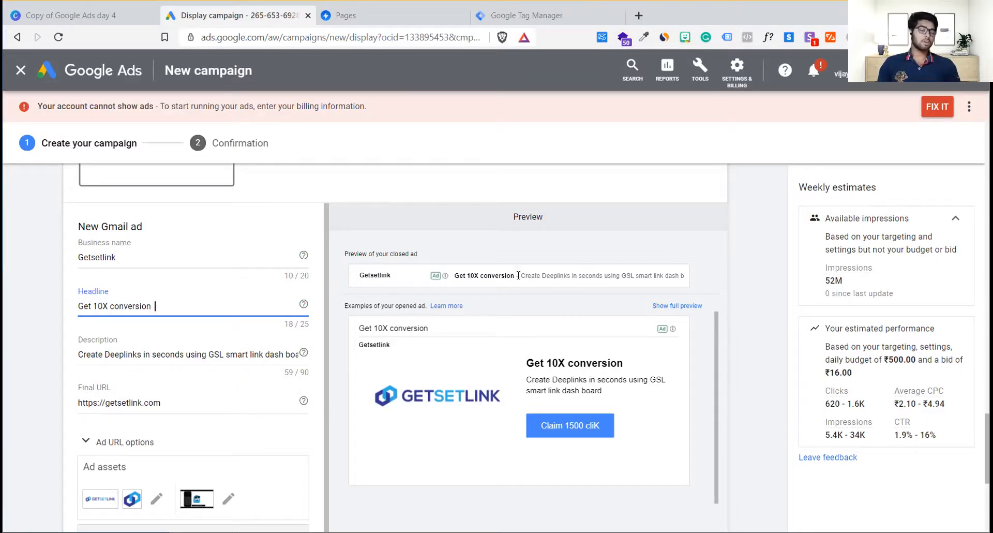
{"action": "left_click_drag", "start_coordinate": [519, 274], "coordinate": [452, 276]}
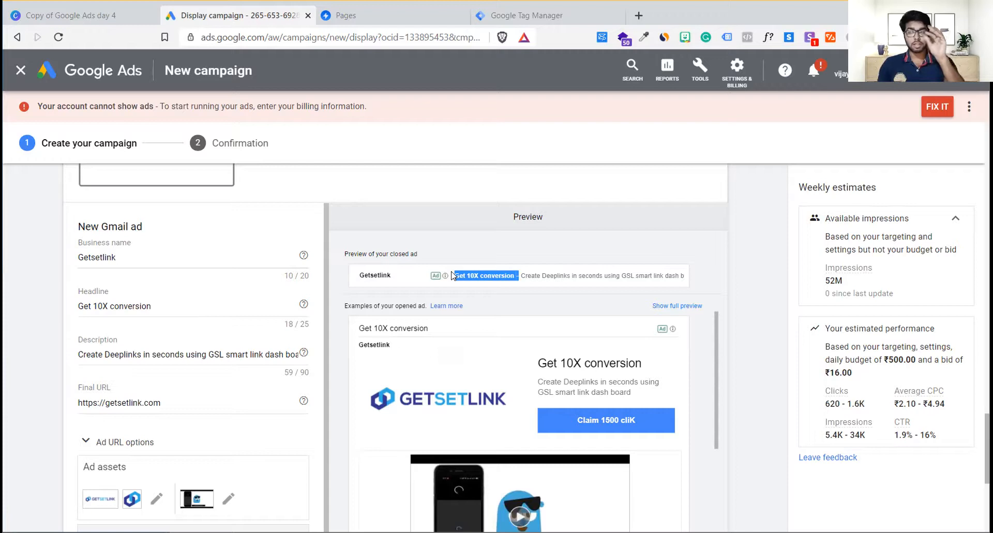
{"action": "left_click_drag", "start_coordinate": [453, 275], "coordinate": [528, 282]}
{"action": "left_click", "coordinate": [527, 282]}
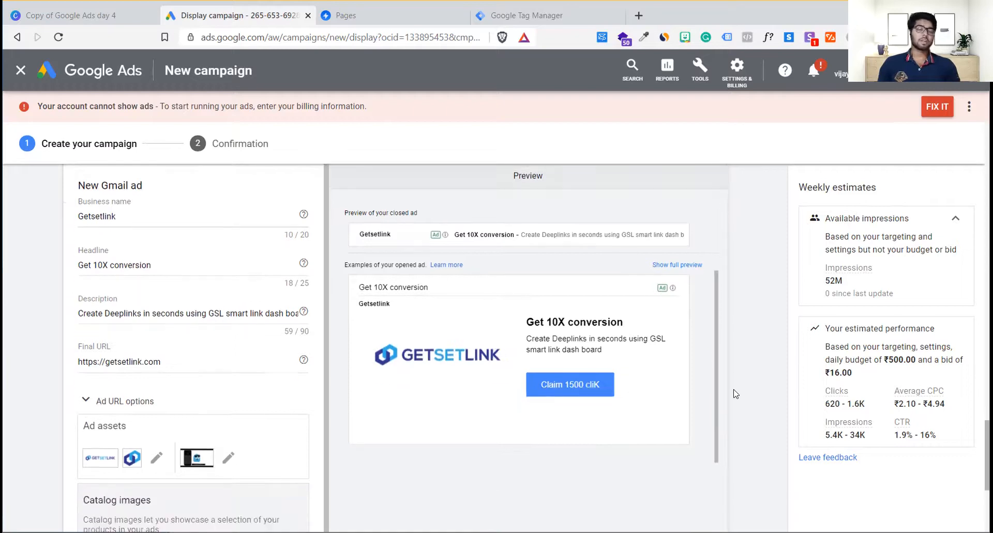
Add the completed Gmail ad to the ad group
{"action": "scroll", "coordinate": [735, 393], "scroll_direction": "down", "scroll_amount": 1}
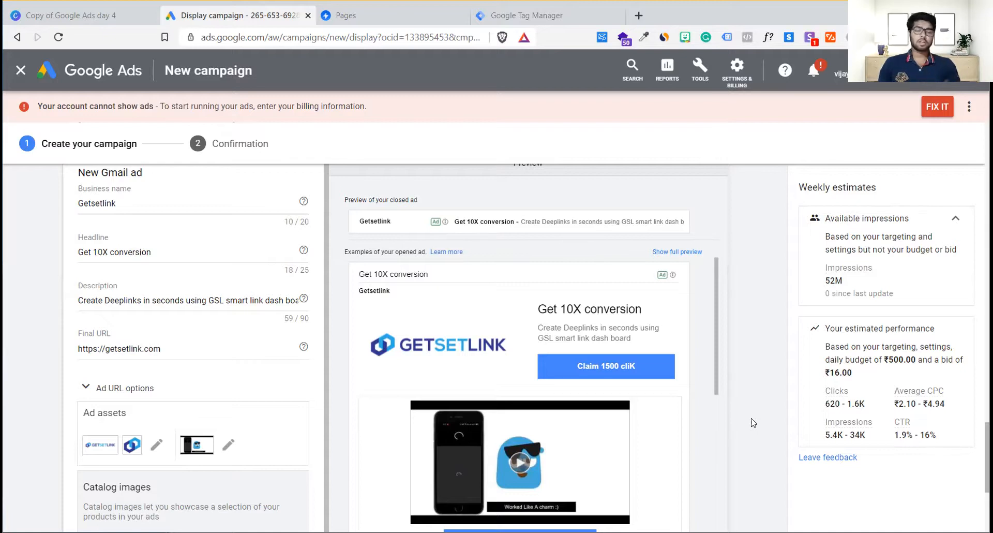
{"action": "scroll", "coordinate": [752, 422], "scroll_direction": "down", "scroll_amount": 5}
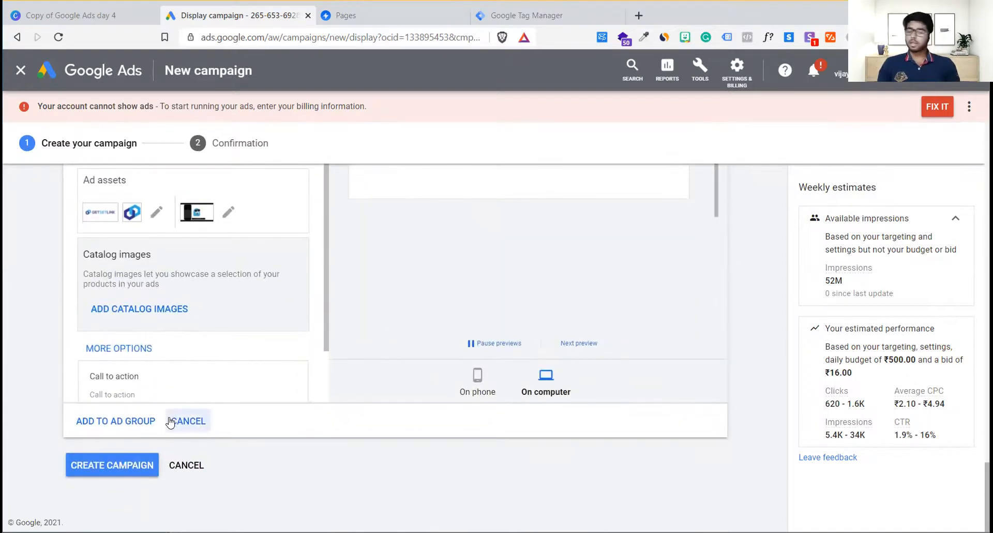
{"action": "scroll", "coordinate": [199, 361], "scroll_direction": "down", "scroll_amount": 1}
{"action": "left_click", "coordinate": [120, 429]}
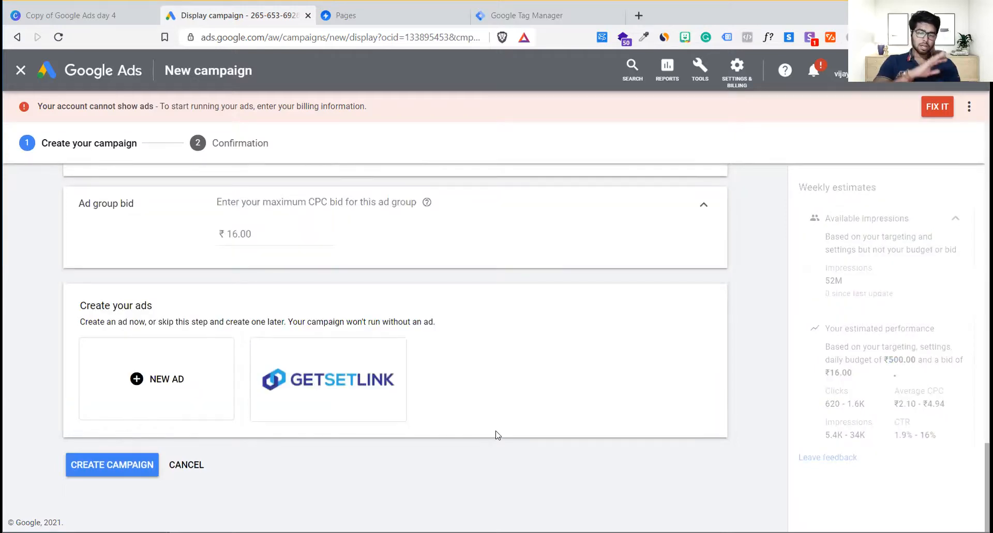
Review the campaign settings, create the campaign, and continue to it from the confirmation summary
{"action": "scroll", "coordinate": [497, 435], "scroll_direction": "up", "scroll_amount": 15}
{"action": "scroll", "coordinate": [497, 434], "scroll_direction": "down", "scroll_amount": 5}
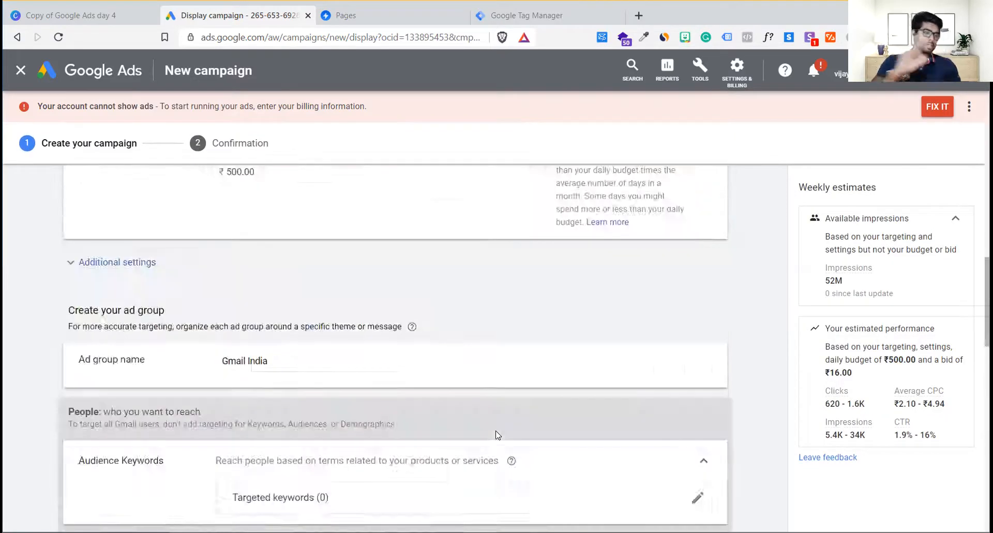
{"action": "scroll", "coordinate": [497, 434], "scroll_direction": "down", "scroll_amount": 10}
{"action": "left_click", "coordinate": [79, 466]}
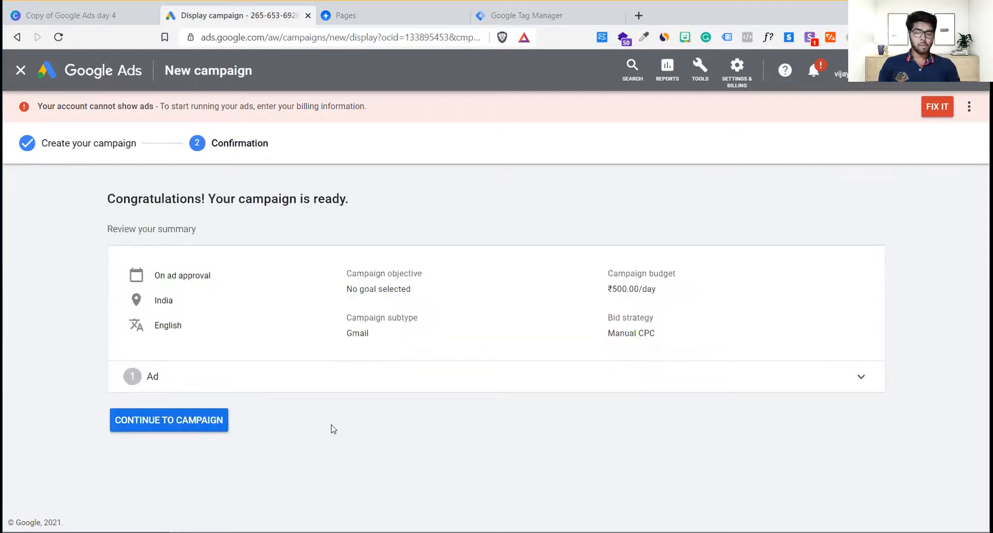
{"action": "left_click", "coordinate": [183, 420]}
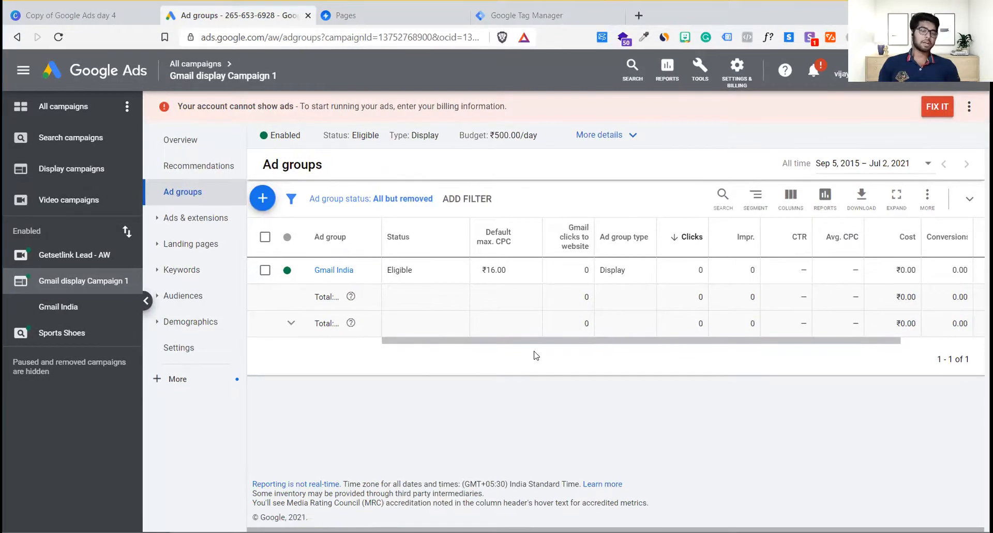
Open the Gmail India ad group of Gmail display Campaign 1 to view its ads
{"action": "double_click", "coordinate": [720, 344]}
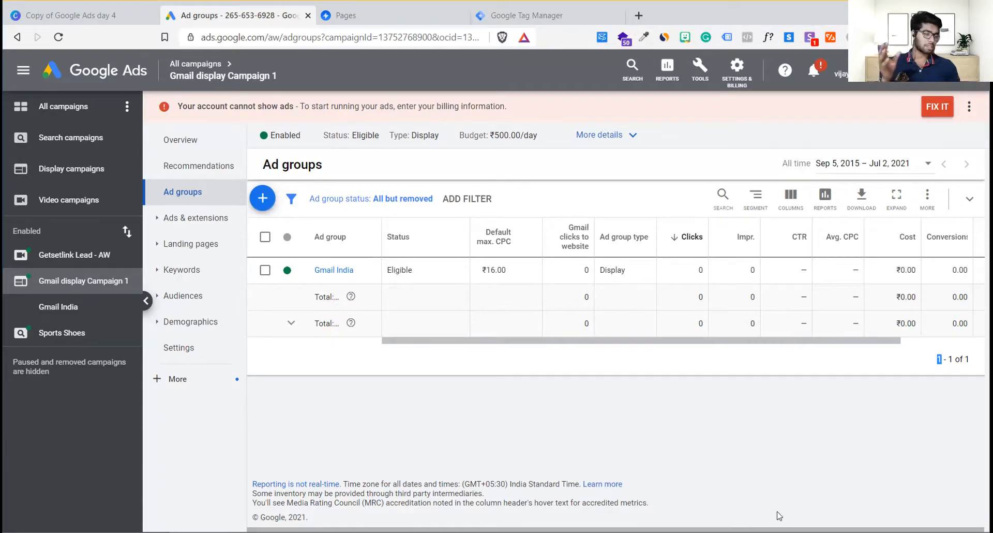
{"action": "left_click_drag", "start_coordinate": [499, 340], "coordinate": [408, 344]}
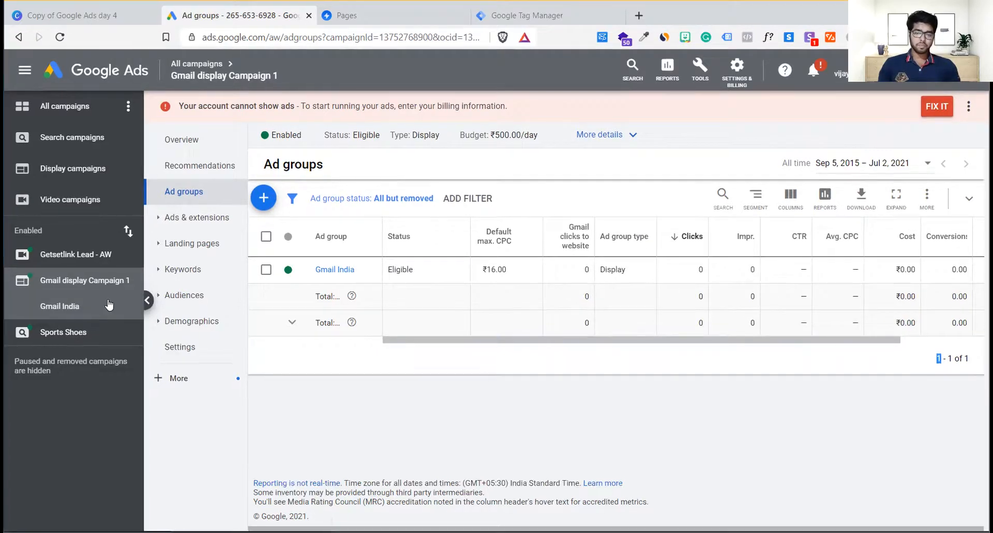
{"action": "left_click", "coordinate": [106, 305]}
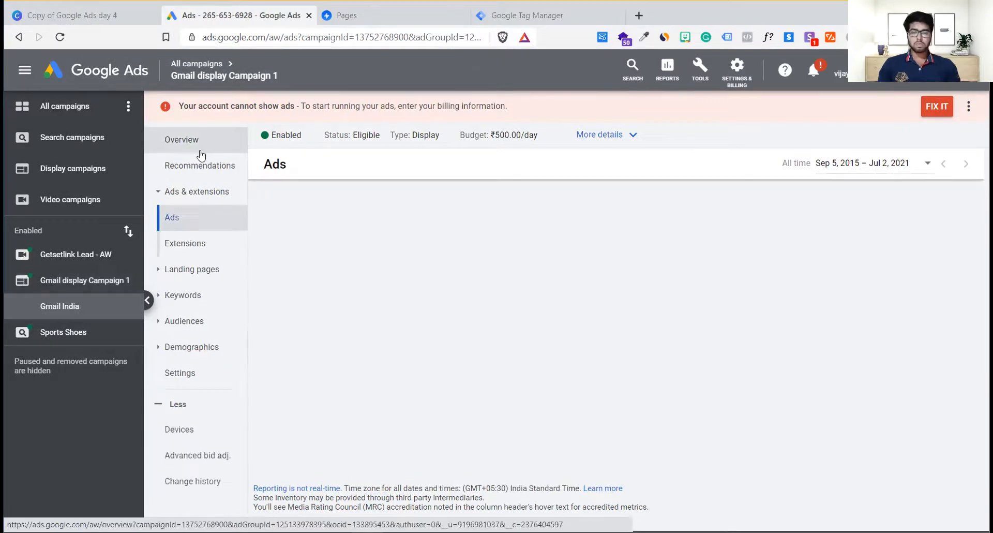
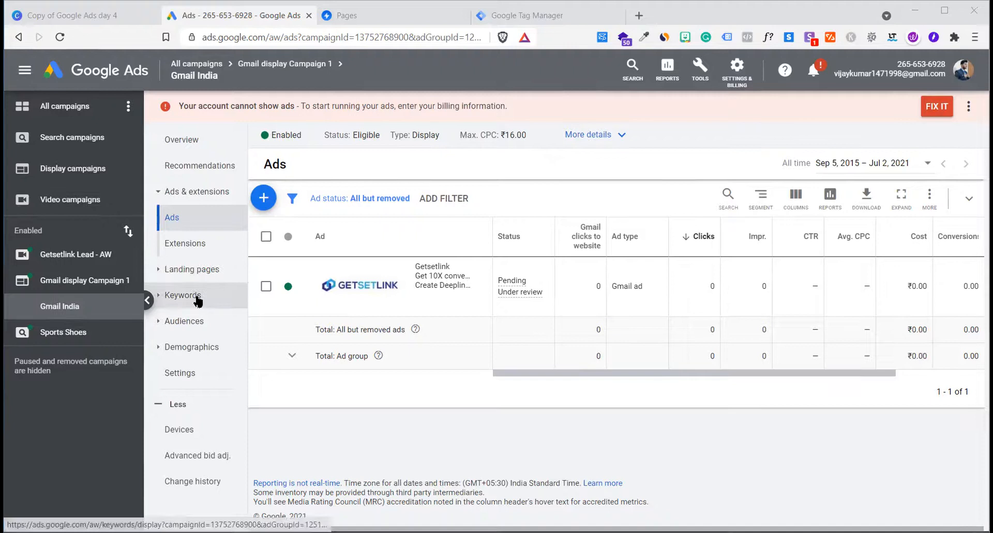
Open the ad group's audiences and examine the performance columns for Enterprise Software and Social Media Enthusiasts
{"action": "left_click", "coordinate": [209, 321]}
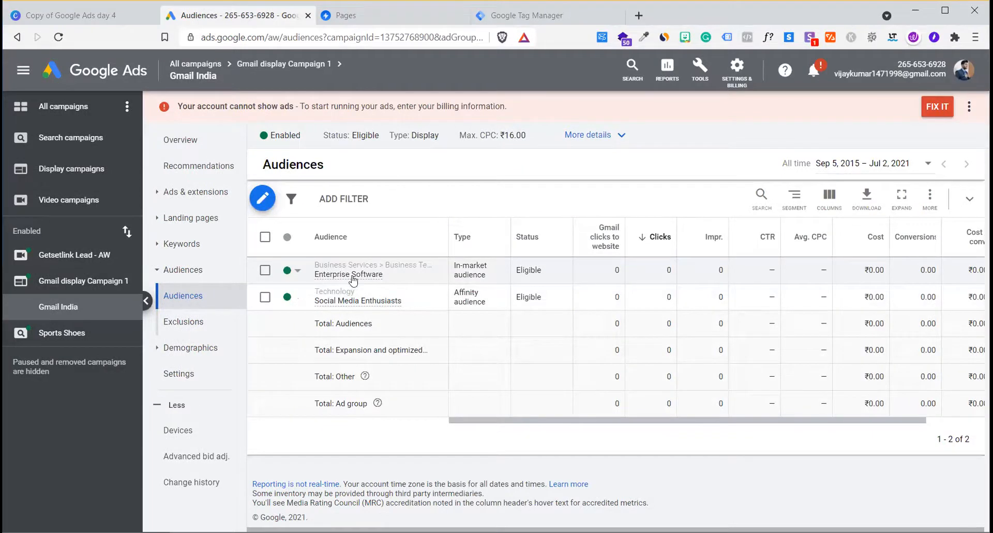
{"action": "mouse_move", "coordinate": [342, 279]}
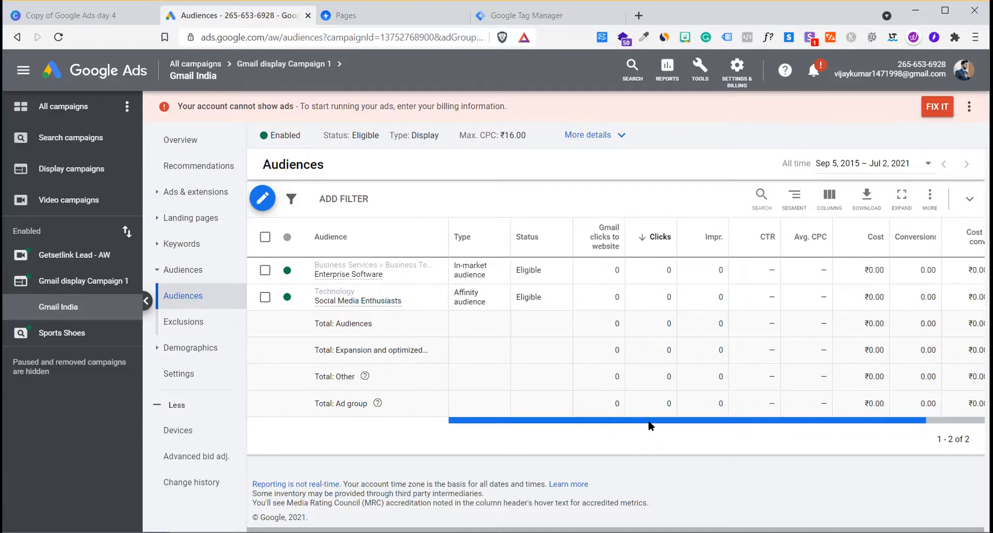
{"action": "scroll", "coordinate": [525, 425], "scroll_direction": "right", "scroll_amount": 3}
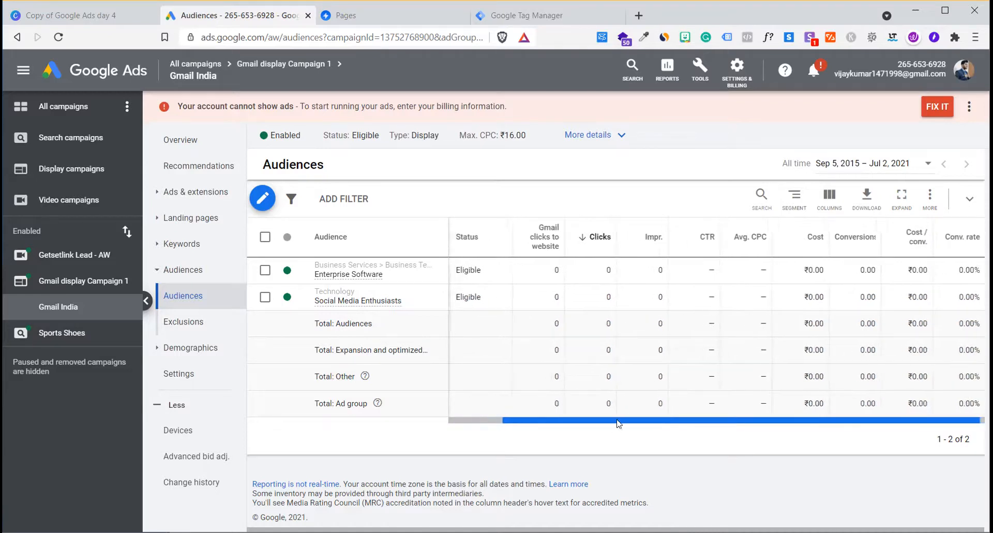
{"action": "left_click_drag", "start_coordinate": [618, 423], "coordinate": [532, 432]}
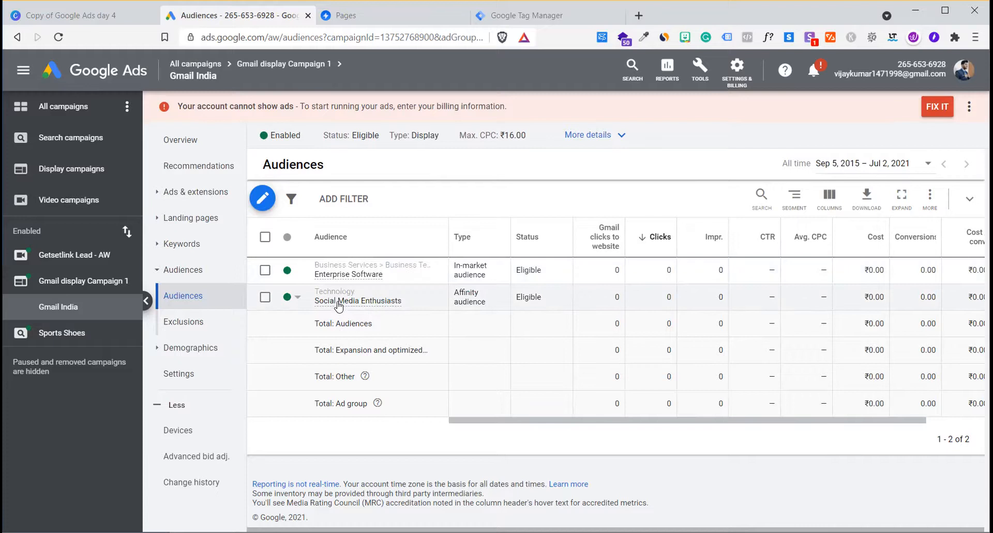
{"action": "mouse_move", "coordinate": [339, 306]}
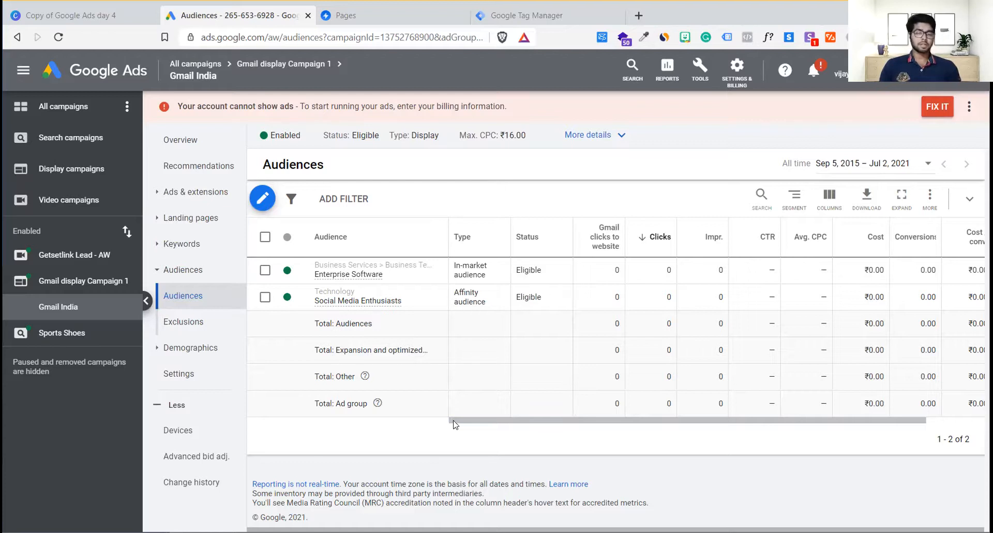
{"action": "left_click_drag", "start_coordinate": [456, 421], "coordinate": [574, 426]}
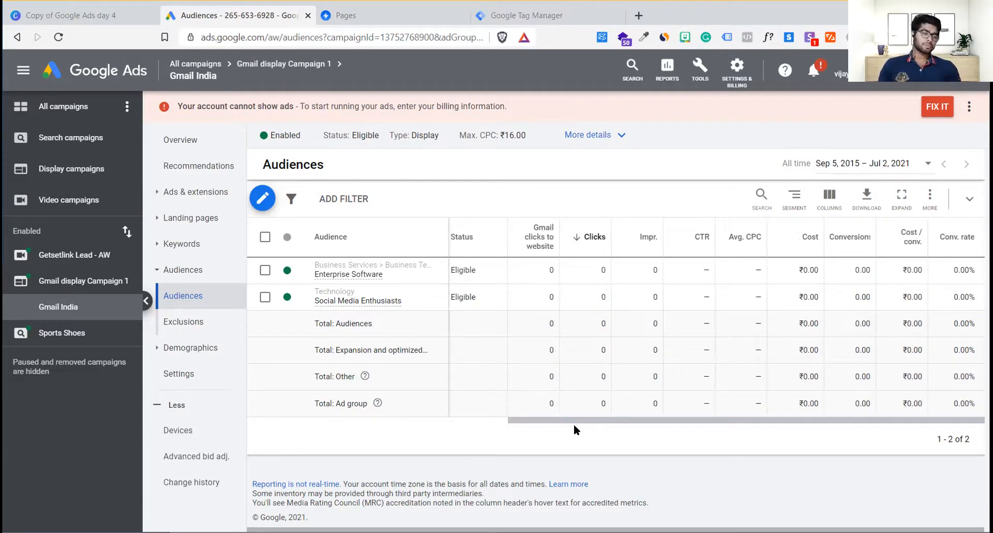
{"action": "left_click_drag", "start_coordinate": [574, 423], "coordinate": [507, 425]}
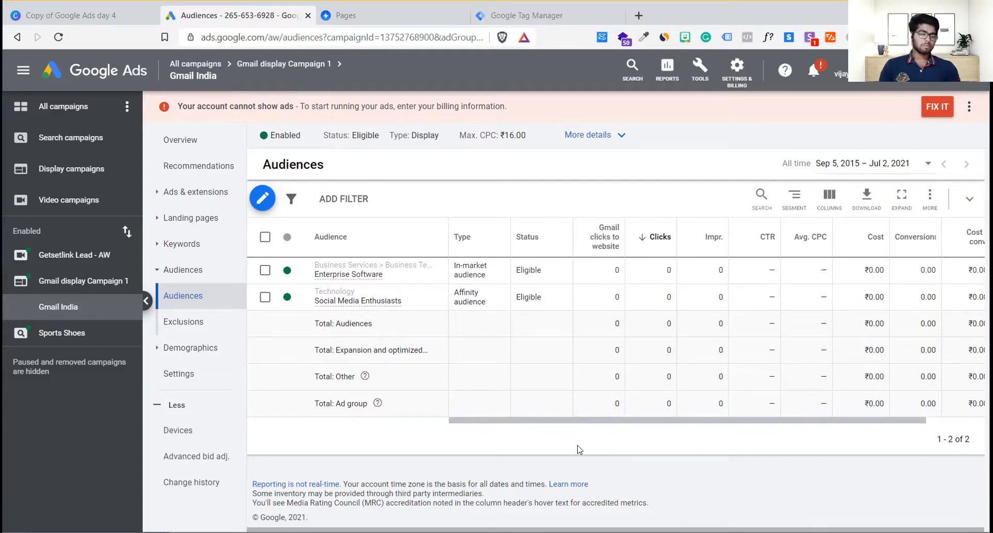
{"action": "mouse_move", "coordinate": [525, 421]}
{"action": "left_mouse_down"}
{"action": "mouse_move", "coordinate": [610, 421]}
{"action": "mouse_move", "coordinate": [512, 431]}
{"action": "left_mouse_up"}
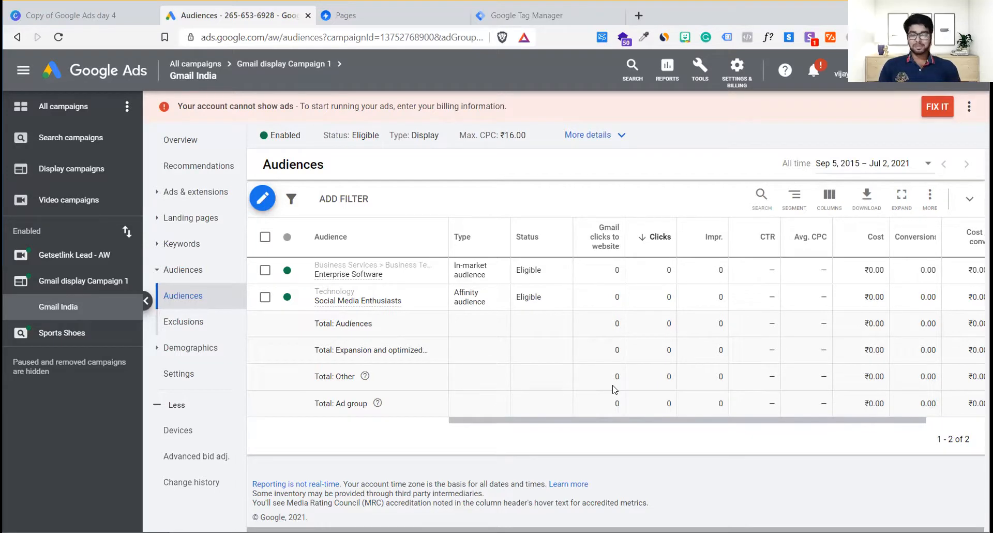
{"action": "scroll", "coordinate": [661, 323], "scroll_direction": "right", "scroll_amount": 2}
{"action": "scroll", "coordinate": [662, 324], "scroll_direction": "left", "scroll_amount": 2}
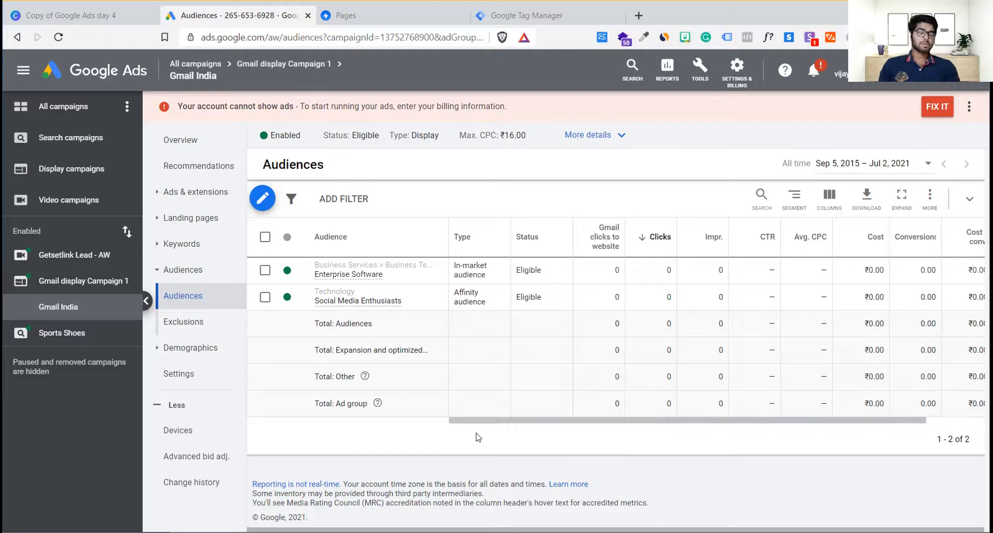
{"action": "left_click_drag", "start_coordinate": [550, 420], "coordinate": [672, 422]}
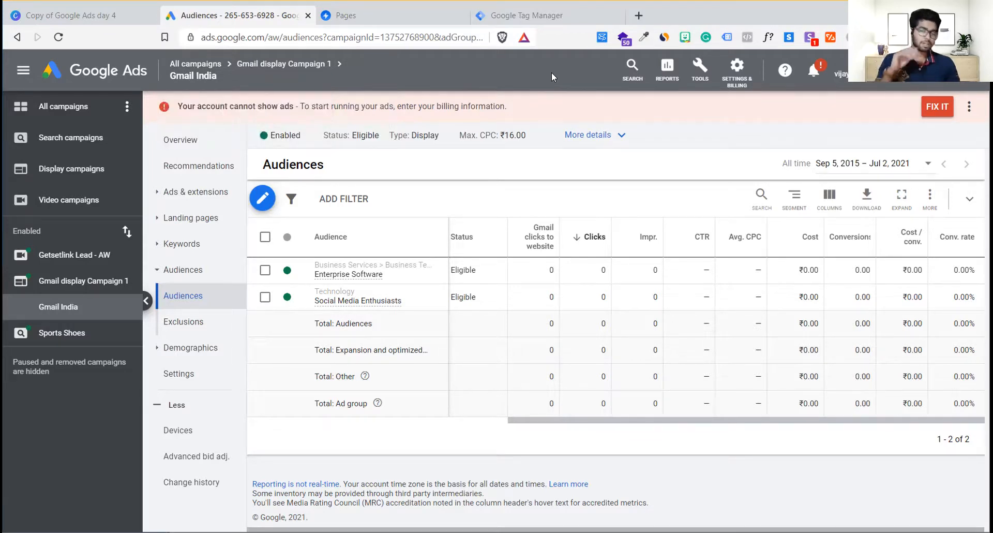
Inspect the site's security certificate, including its general information, details and certification path, and close it
{"action": "left_click", "coordinate": [192, 41]}
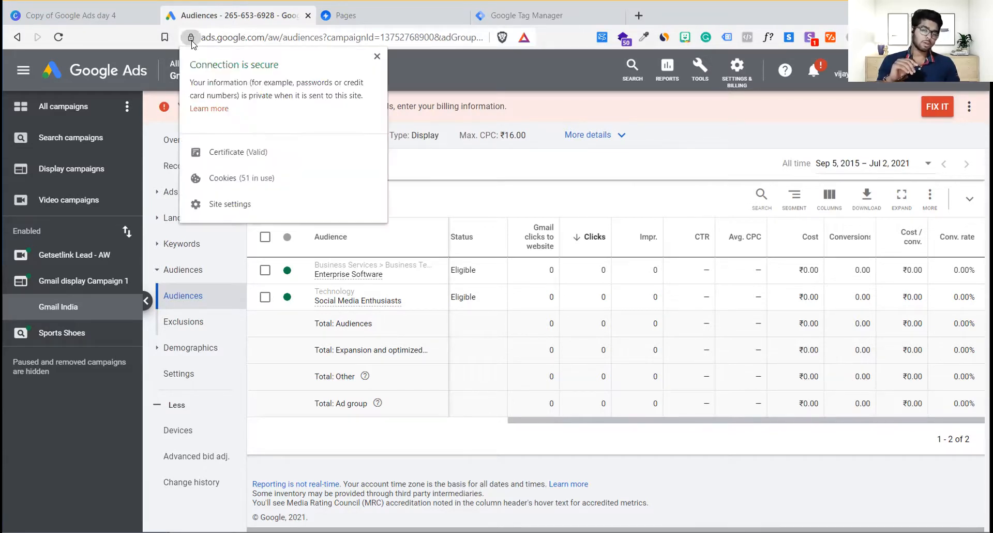
{"action": "left_click", "coordinate": [245, 155]}
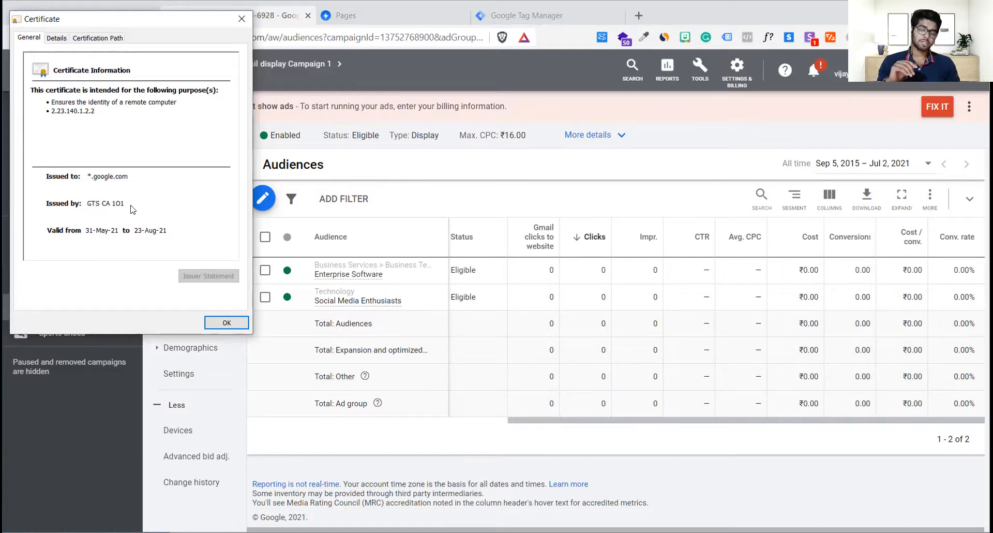
{"action": "left_click", "coordinate": [57, 39]}
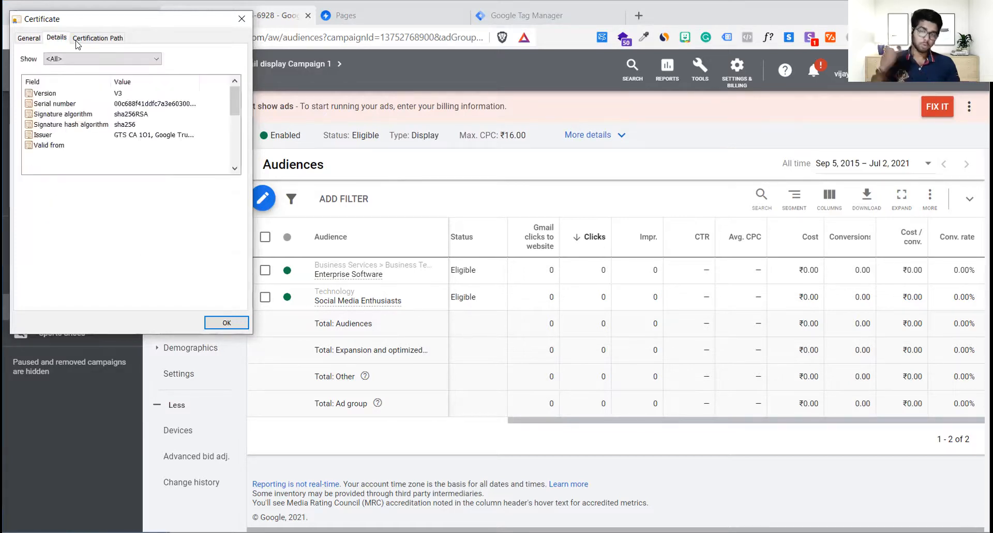
{"action": "left_click", "coordinate": [110, 38]}
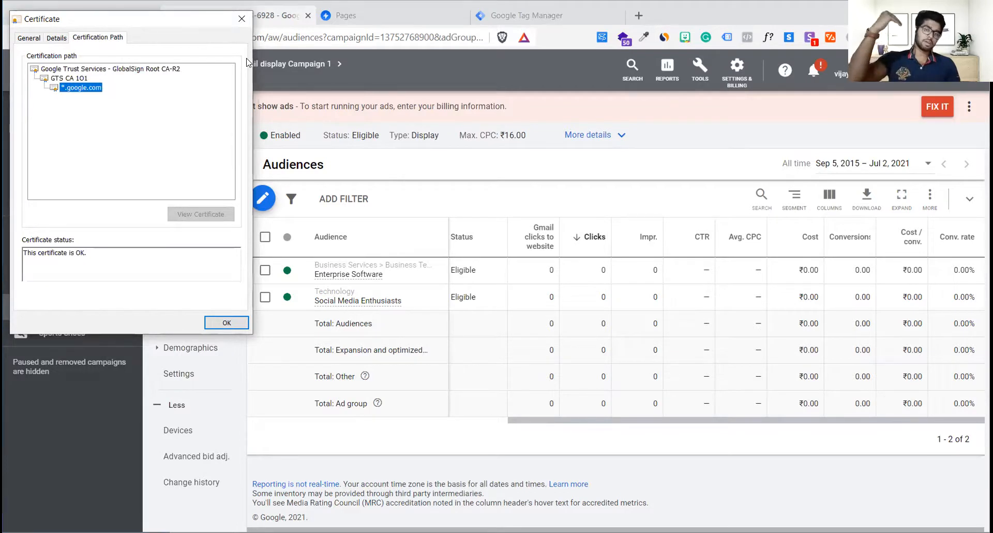
{"action": "left_click", "coordinate": [242, 21]}
Remove every cookie listed as allowed for the site, finish the cookie review, and reload the page
{"action": "left_click", "coordinate": [191, 37]}
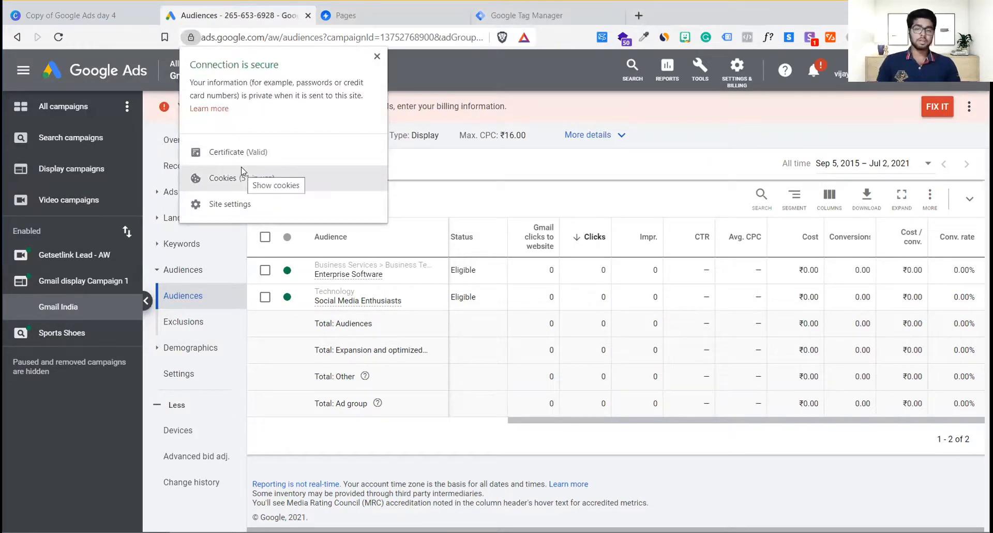
{"action": "left_click", "coordinate": [233, 179]}
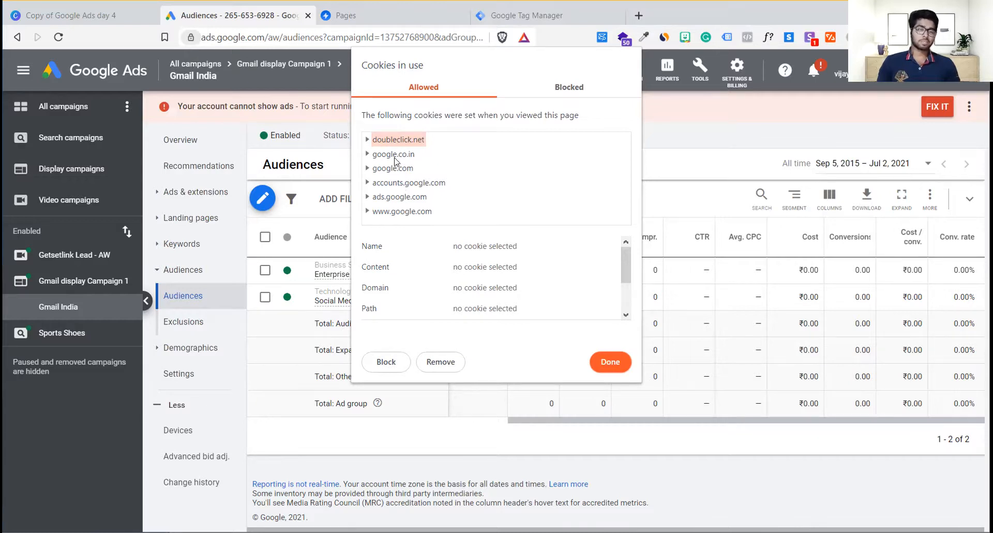
{"action": "left_click", "coordinate": [394, 155]}
{"action": "left_click", "coordinate": [433, 363]}
{"action": "left_click", "coordinate": [433, 364]}
{"action": "left_click", "coordinate": [433, 363]}
{"action": "left_click", "coordinate": [433, 363]}
{"action": "left_click", "coordinate": [433, 364]}
{"action": "left_click", "coordinate": [433, 363]}
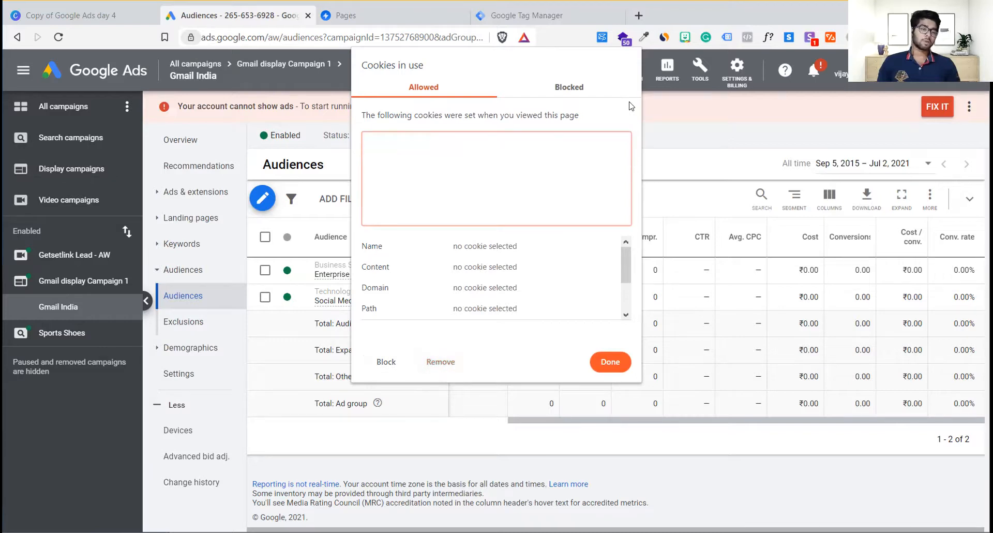
{"action": "left_click", "coordinate": [604, 365]}
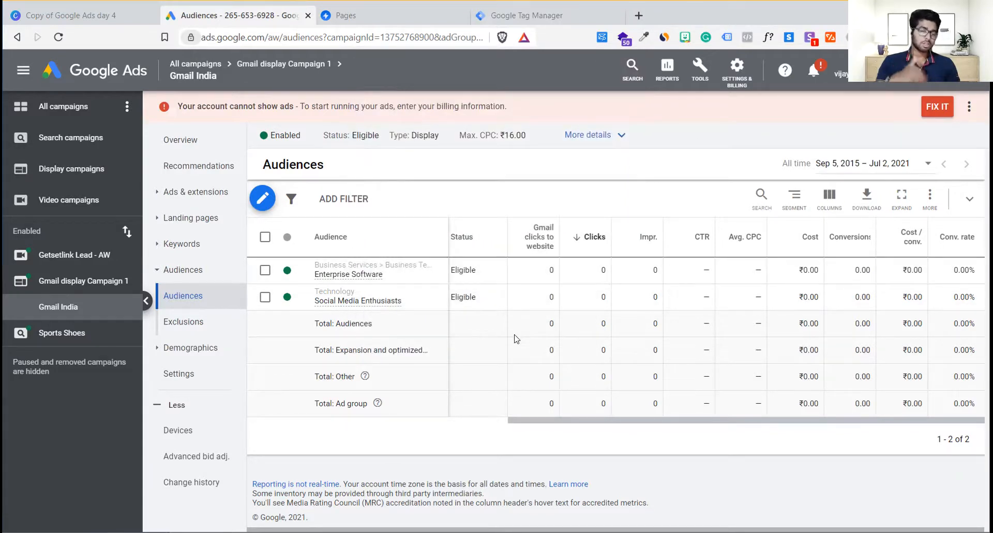
{"action": "key", "text": "F5"}
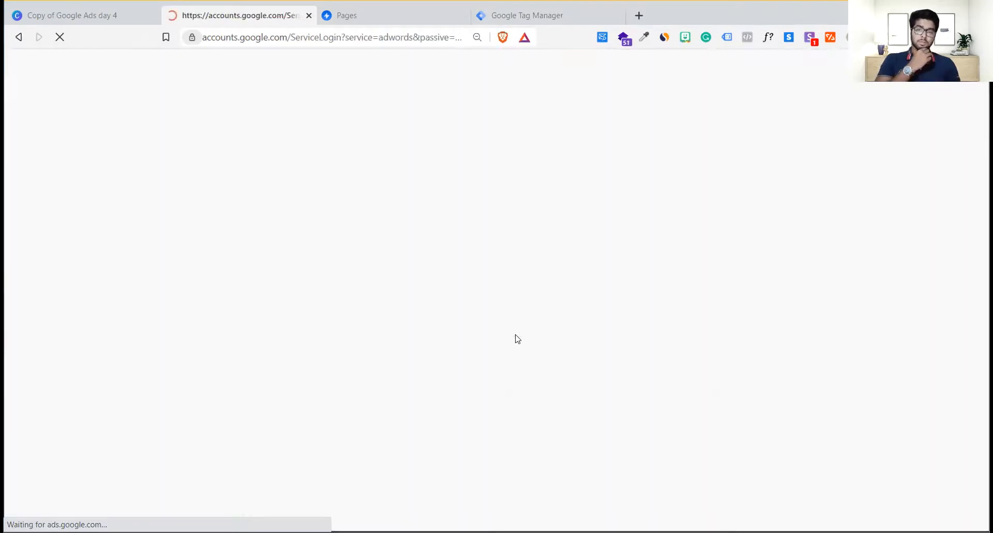
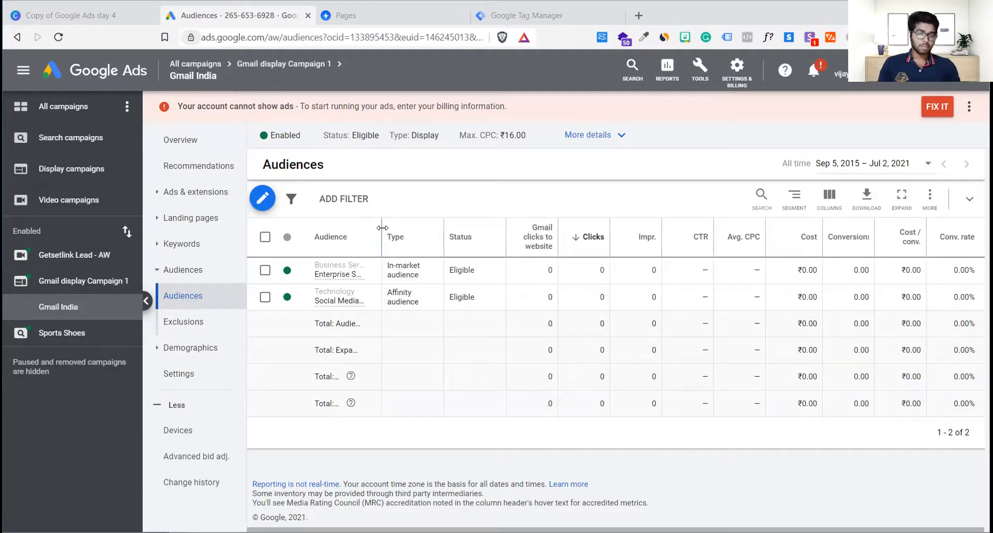
Fit the Audience column to its contents and examine the Enterprise Software audience's details and the remaining performance columns
{"action": "double_click", "coordinate": [382, 227]}
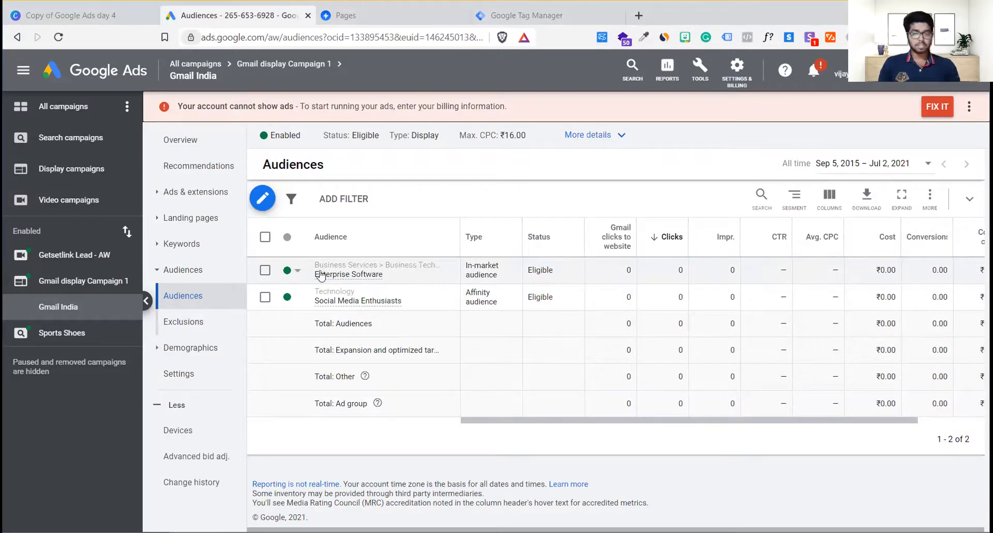
{"action": "mouse_move", "coordinate": [317, 276]}
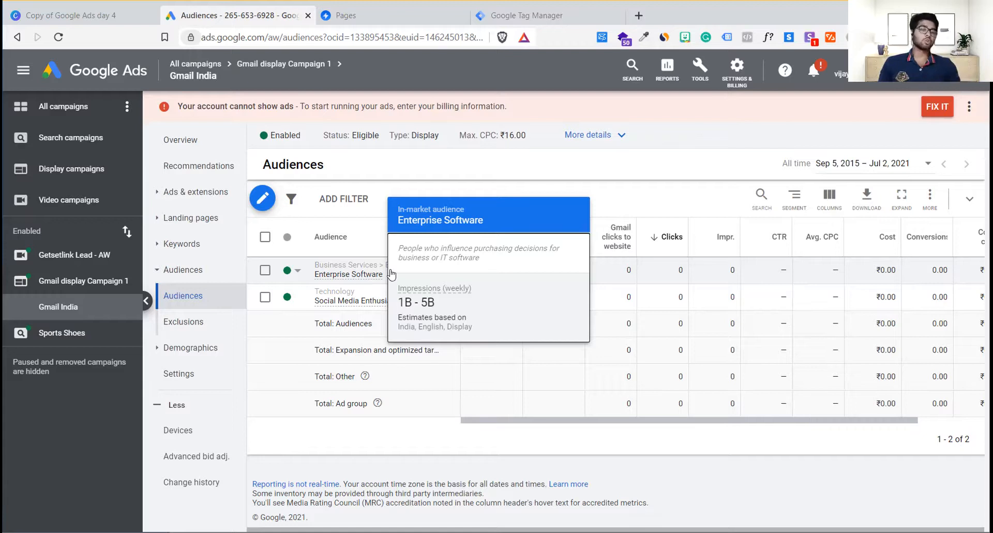
{"action": "mouse_move", "coordinate": [340, 237]}
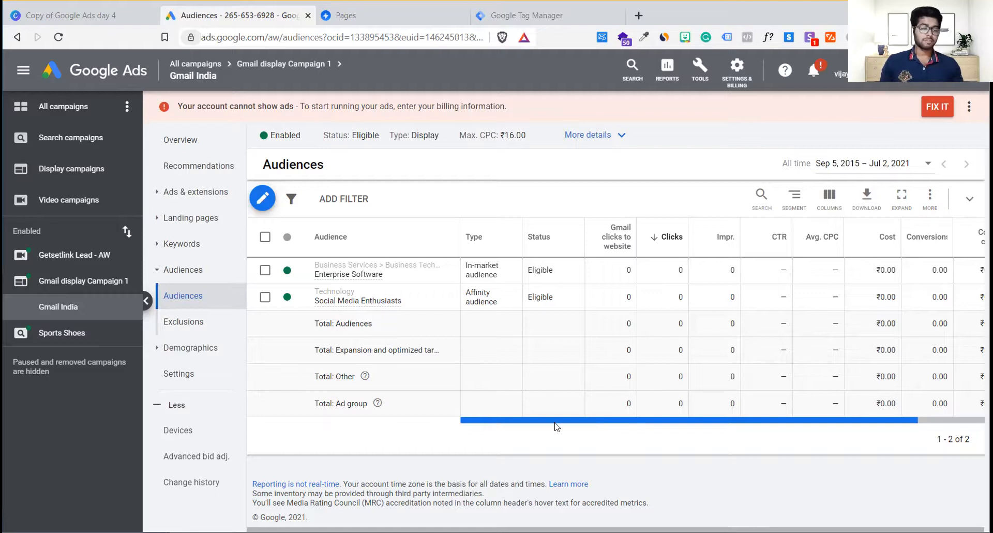
{"action": "left_click_drag", "start_coordinate": [555, 421], "coordinate": [557, 422]}
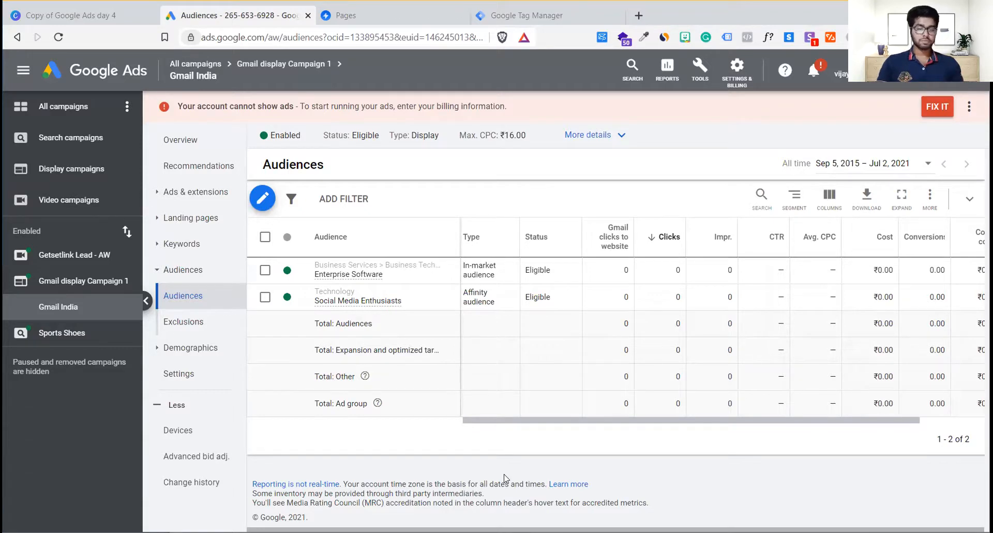
{"action": "left_click_drag", "start_coordinate": [551, 423], "coordinate": [414, 429]}
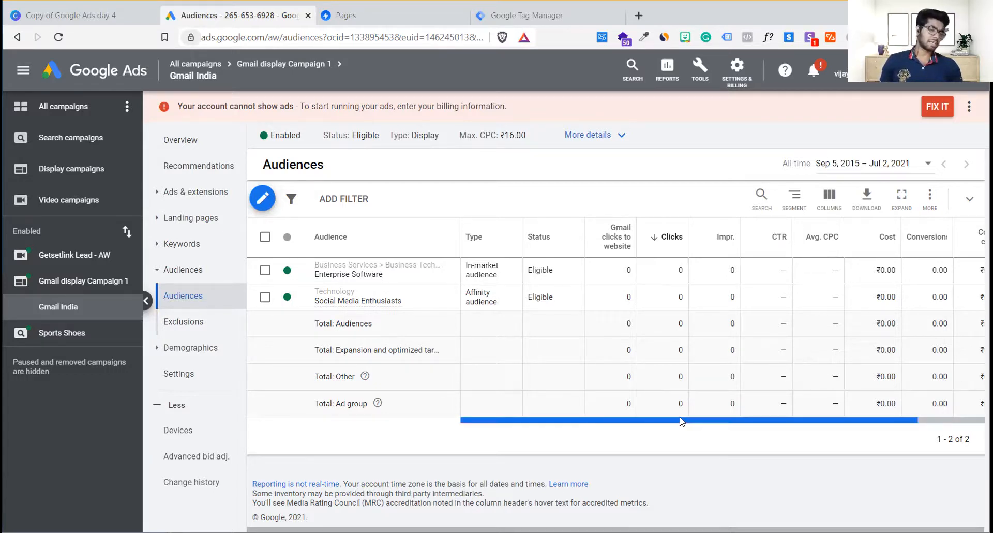
{"action": "left_click_drag", "start_coordinate": [681, 422], "coordinate": [805, 429]}
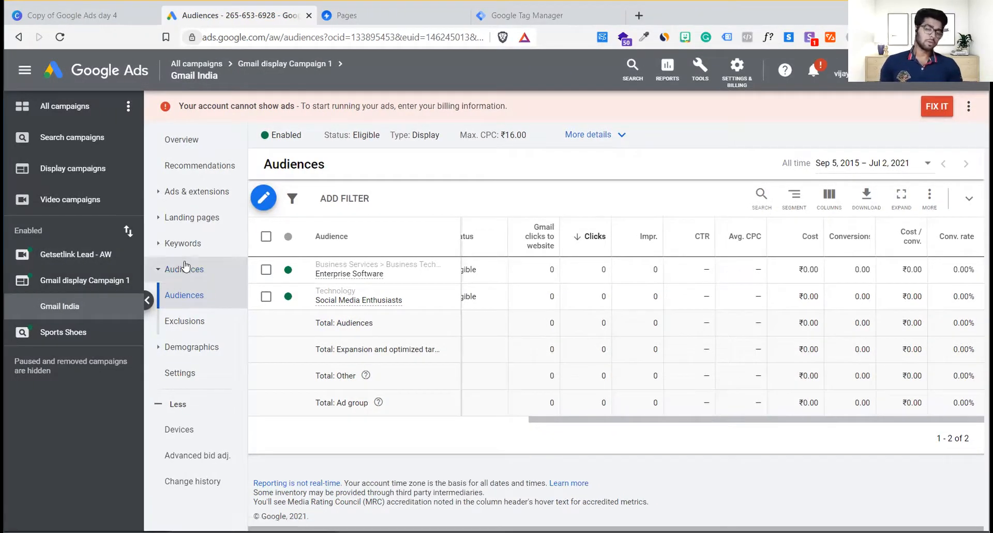
View the Gmail India ad group's keywords and ads, and open the account's conversion actions
{"action": "left_click", "coordinate": [178, 246]}
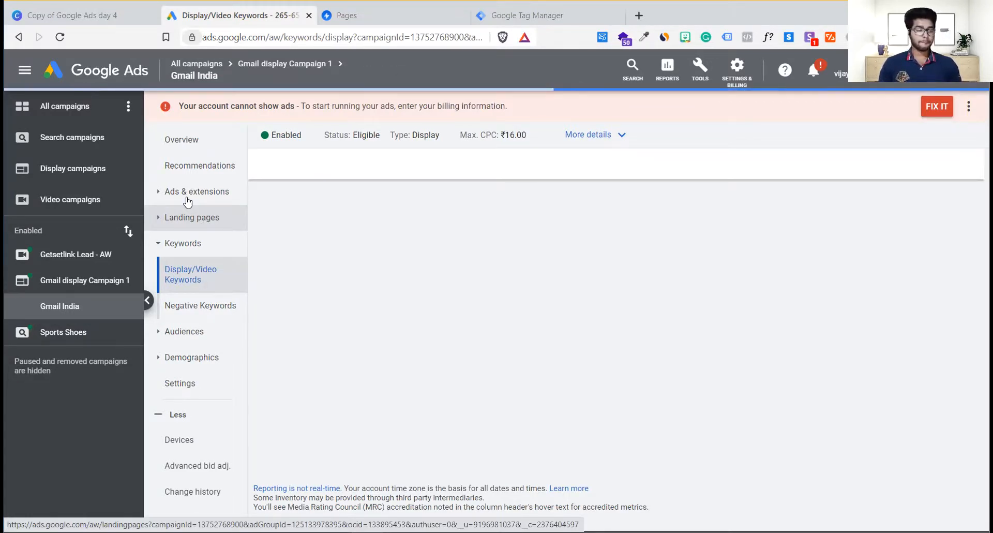
{"action": "left_click", "coordinate": [187, 199]}
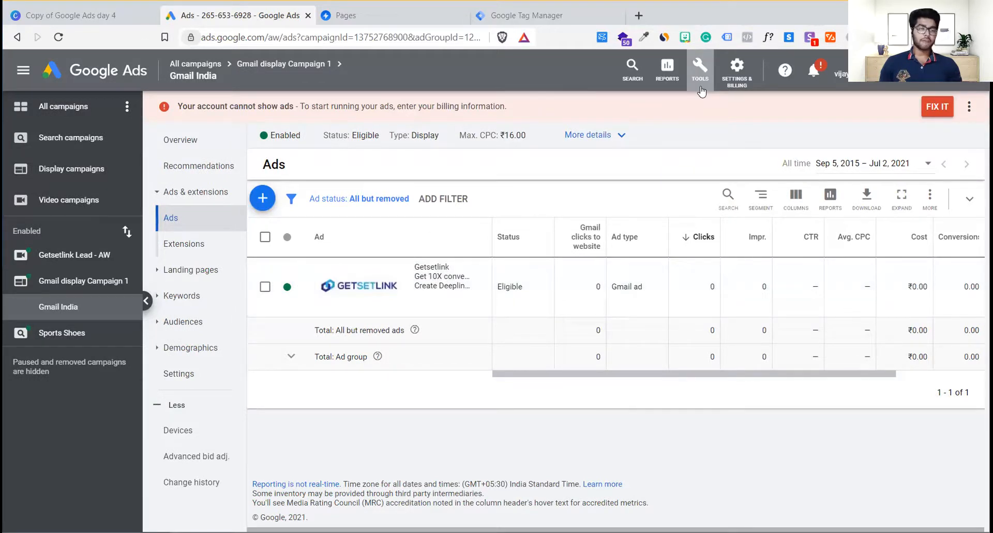
{"action": "left_click", "coordinate": [701, 89]}
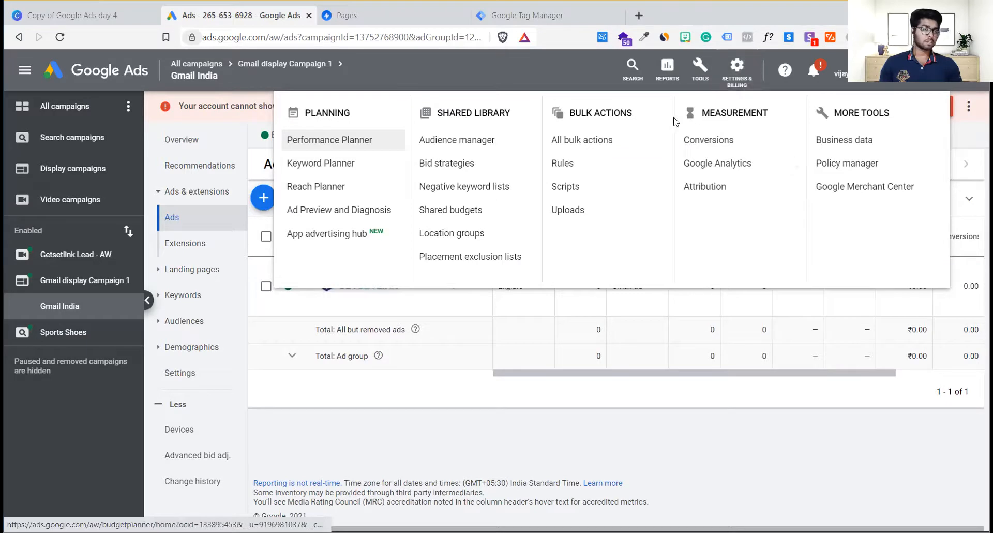
{"action": "left_click", "coordinate": [716, 148]}
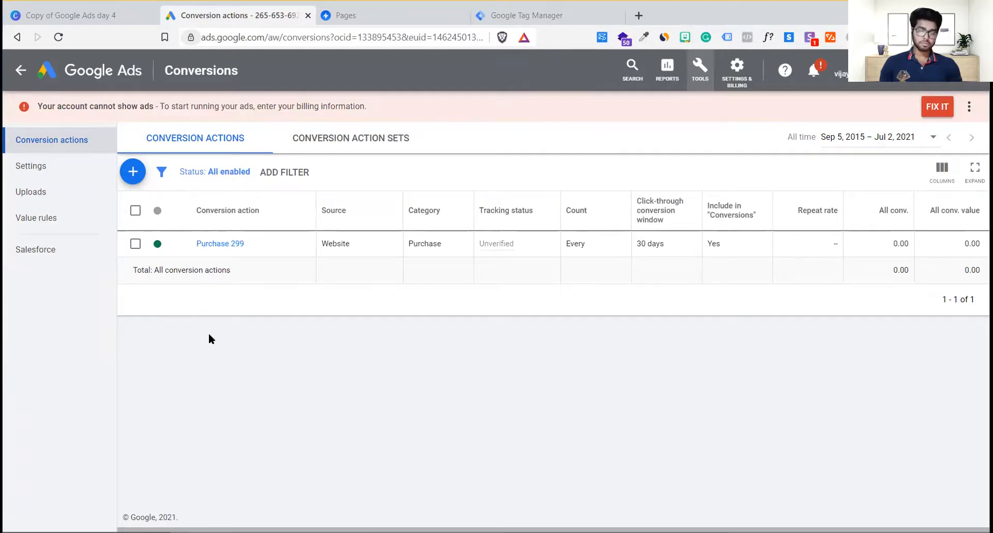
Start a new website conversion action, examine its category, name, value and window settings, and exit without creating it
{"action": "left_click", "coordinate": [130, 181]}
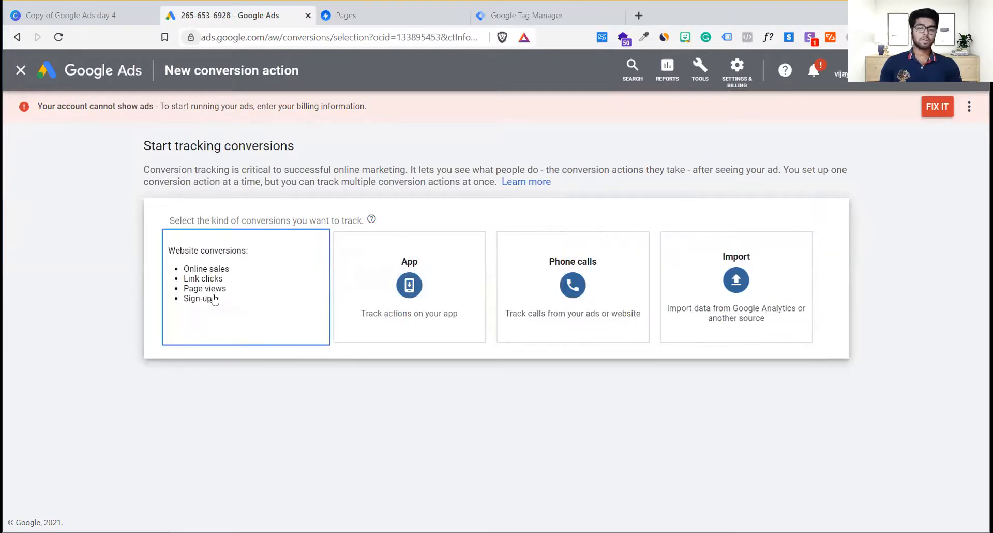
{"action": "left_click", "coordinate": [214, 299]}
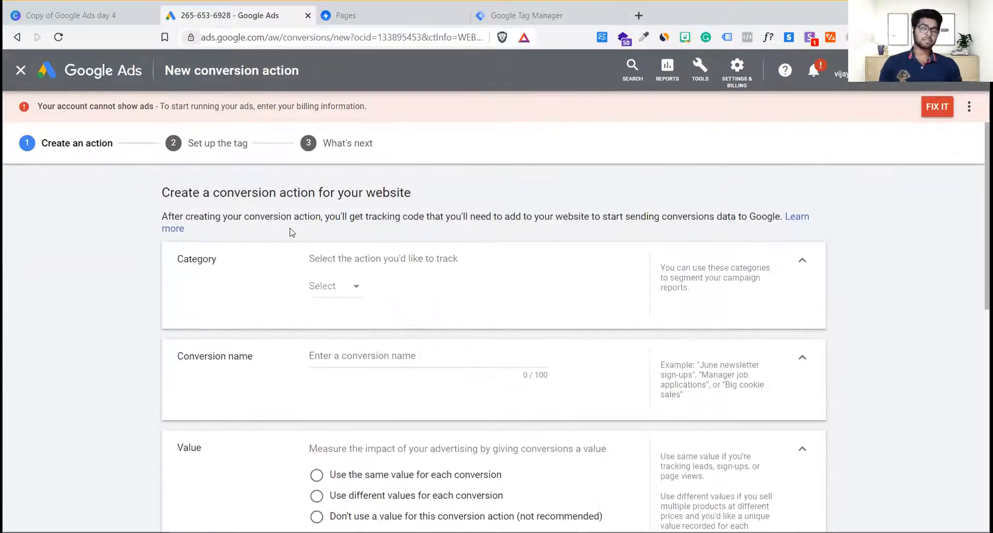
{"action": "scroll", "coordinate": [292, 232], "scroll_direction": "down", "scroll_amount": 5}
{"action": "scroll", "coordinate": [292, 233], "scroll_direction": "down", "scroll_amount": 4}
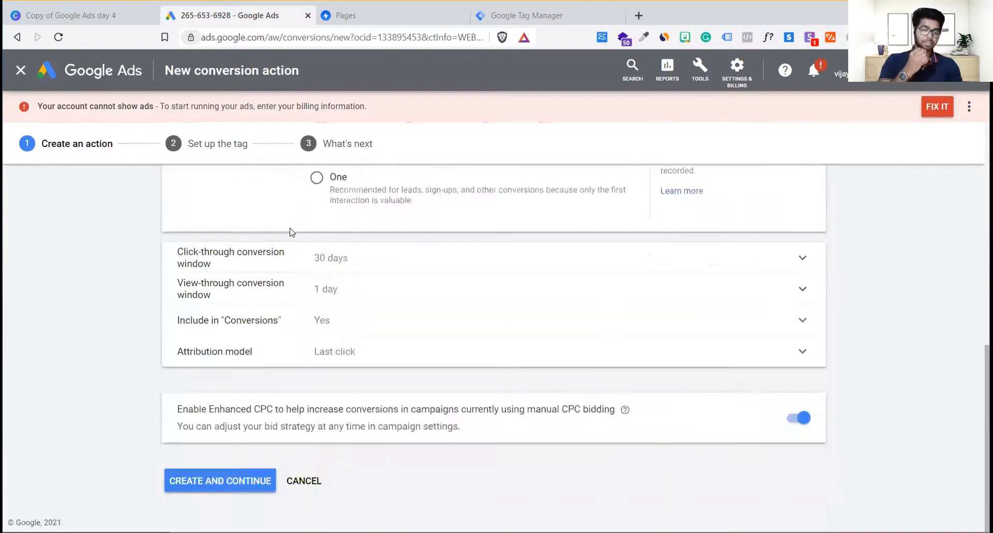
{"action": "scroll", "coordinate": [291, 232], "scroll_direction": "up", "scroll_amount": 9}
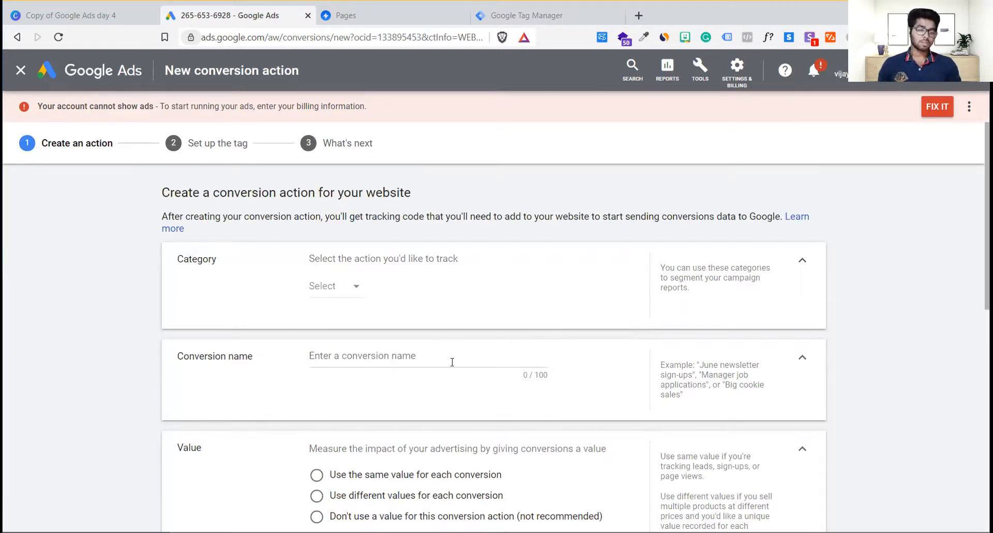
{"action": "scroll", "coordinate": [509, 447], "scroll_direction": "down", "scroll_amount": 5}
{"action": "scroll", "coordinate": [517, 309], "scroll_direction": "up", "scroll_amount": 5}
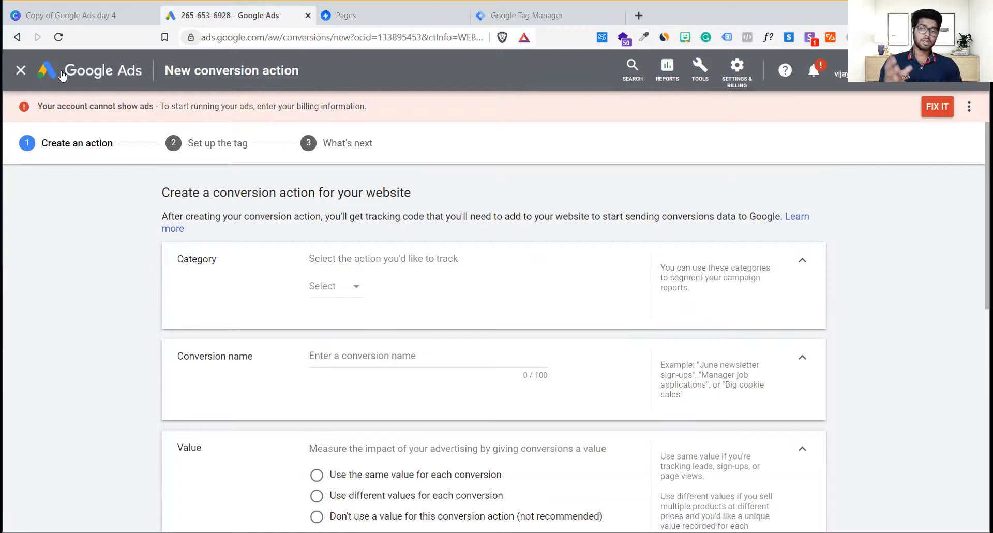
{"action": "left_click", "coordinate": [21, 71]}
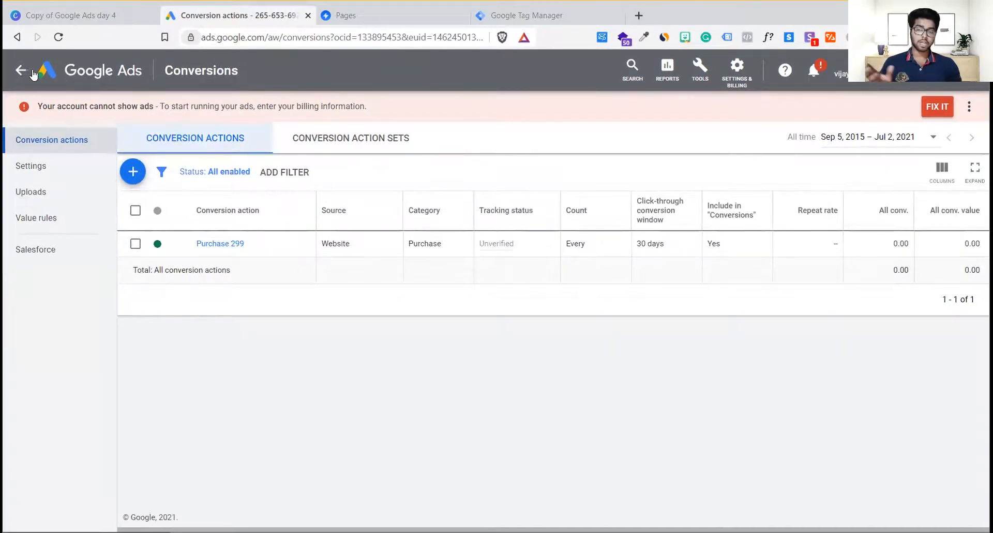
Return to the overview of all campaigns and look through its summary cards
{"action": "left_click", "coordinate": [44, 74]}
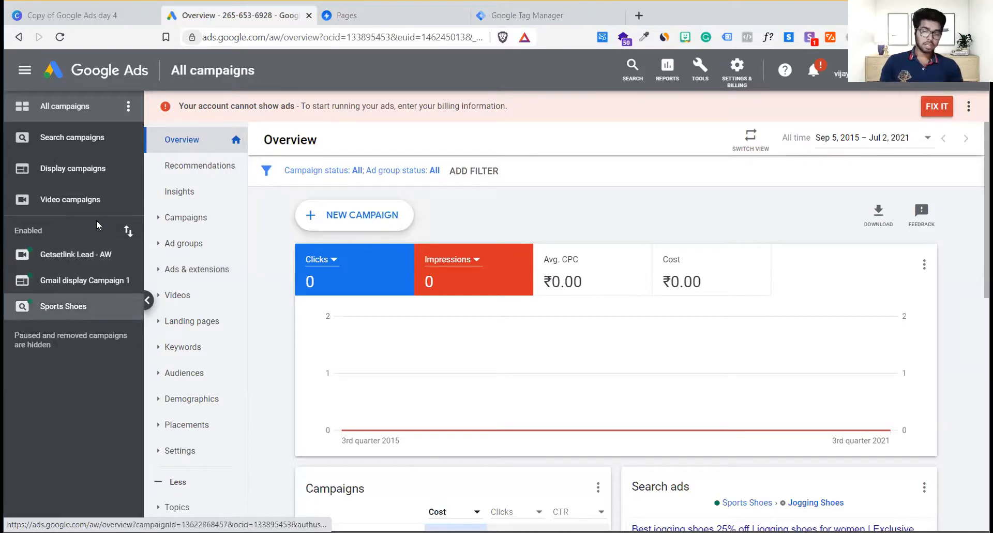
{"action": "mouse_move", "coordinate": [116, 329]}
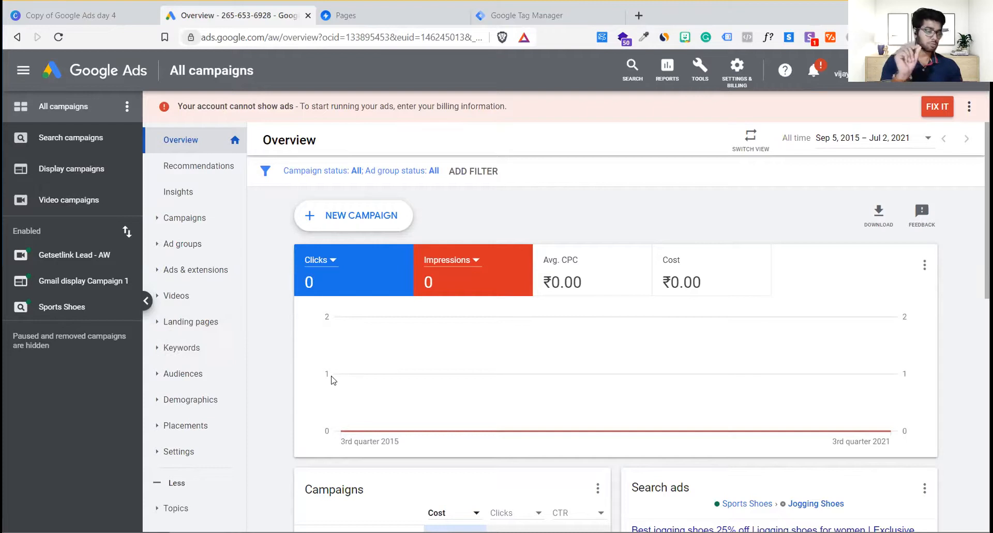
{"action": "scroll", "coordinate": [465, 393], "scroll_direction": "down", "scroll_amount": 6}
{"action": "scroll", "coordinate": [499, 388], "scroll_direction": "up", "scroll_amount": 6}
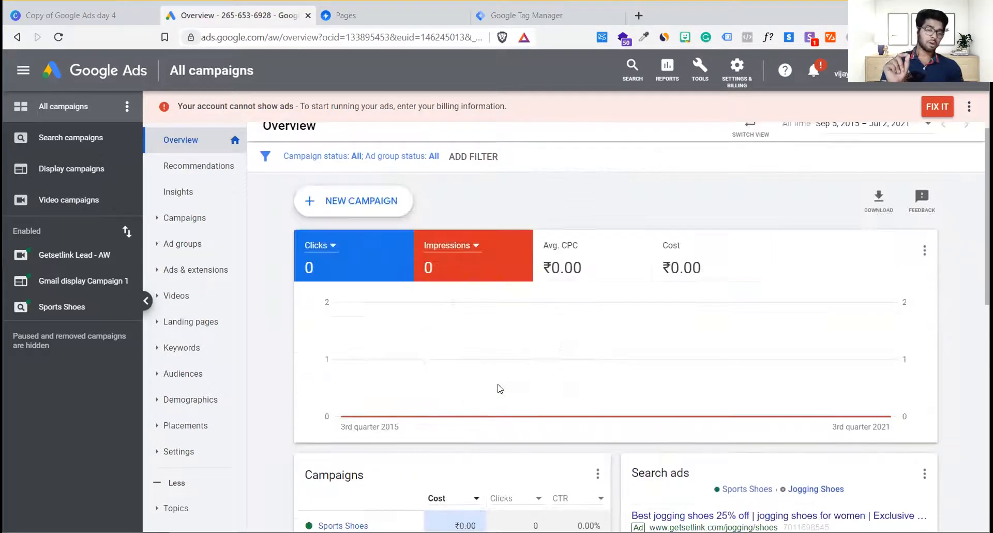
Add Avg. CPC to the overview chart and set its fourth metric to Conversions
{"action": "left_click", "coordinate": [615, 274]}
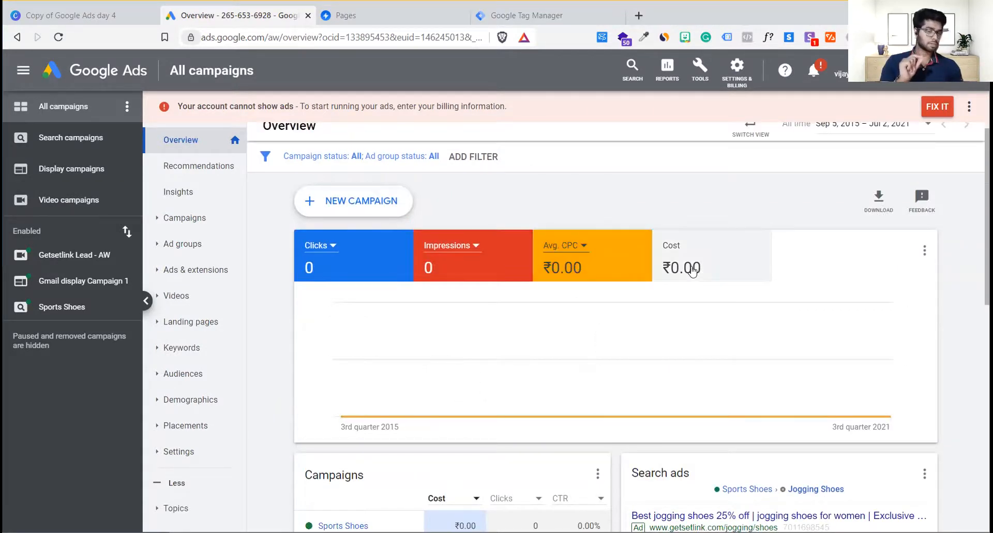
{"action": "left_click", "coordinate": [692, 271]}
{"action": "left_click", "coordinate": [670, 252]}
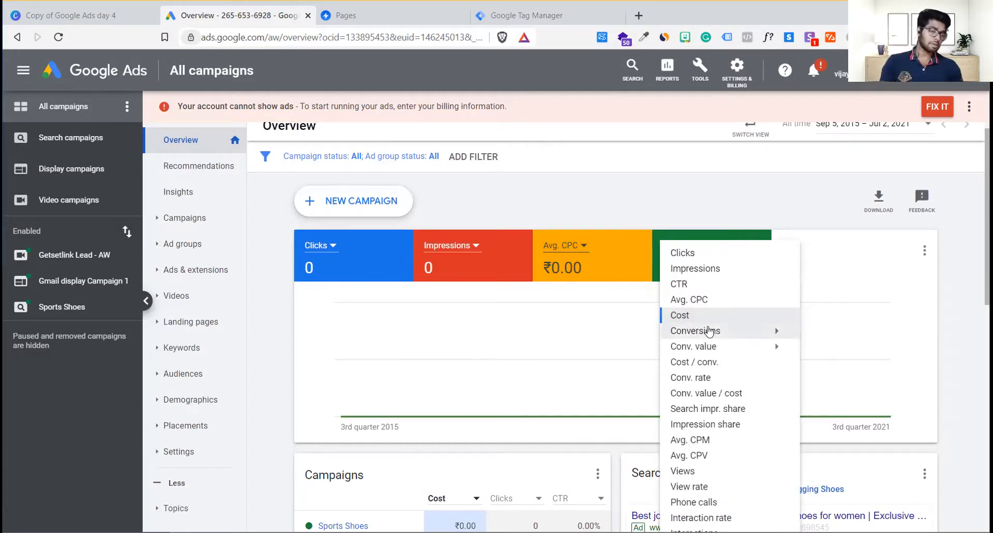
{"action": "mouse_move", "coordinate": [783, 332]}
{"action": "left_click", "coordinate": [815, 330]}
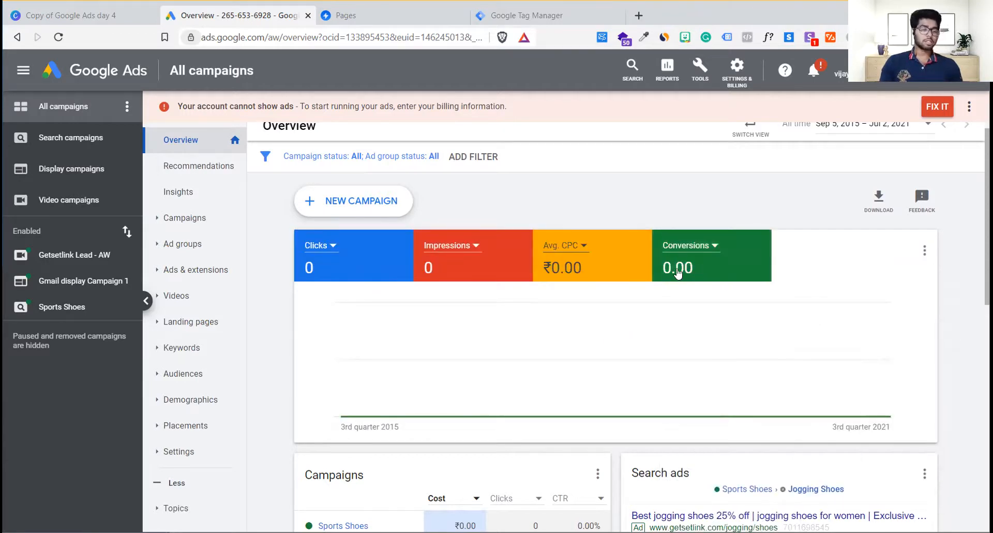
{"action": "left_click", "coordinate": [661, 273]}
{"action": "left_click", "coordinate": [660, 273]}
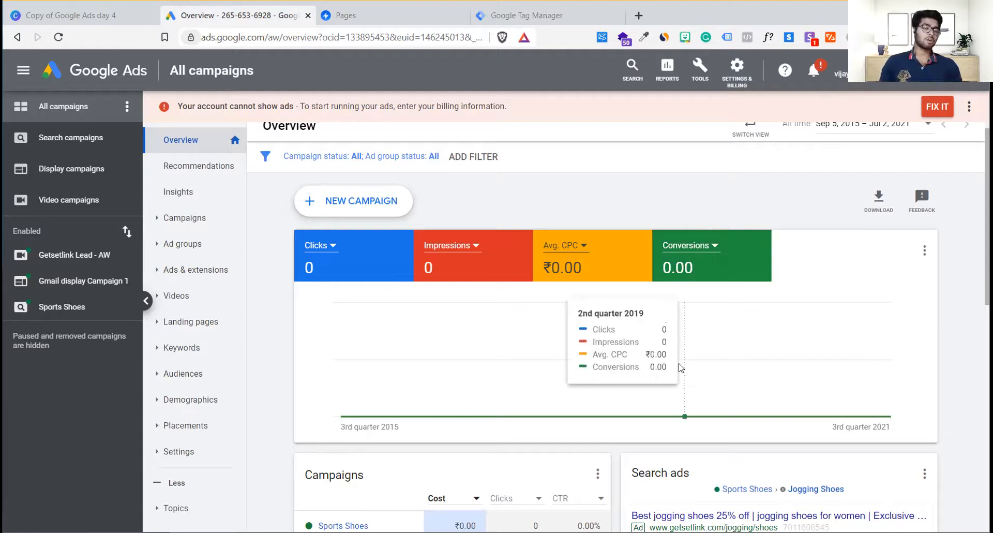
{"action": "scroll", "coordinate": [677, 366], "scroll_direction": "down", "scroll_amount": 1}
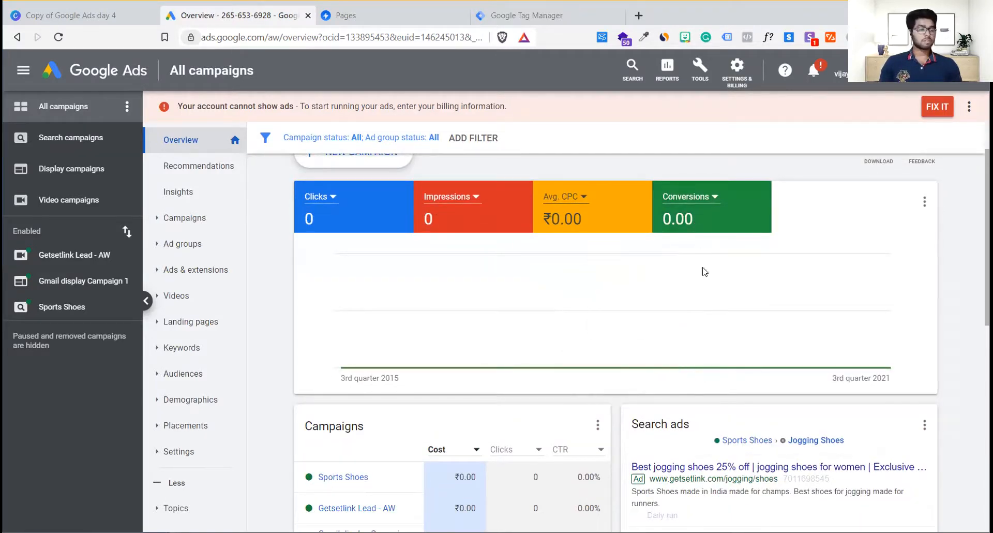
{"action": "scroll", "coordinate": [624, 355], "scroll_direction": "up", "scroll_amount": 1}
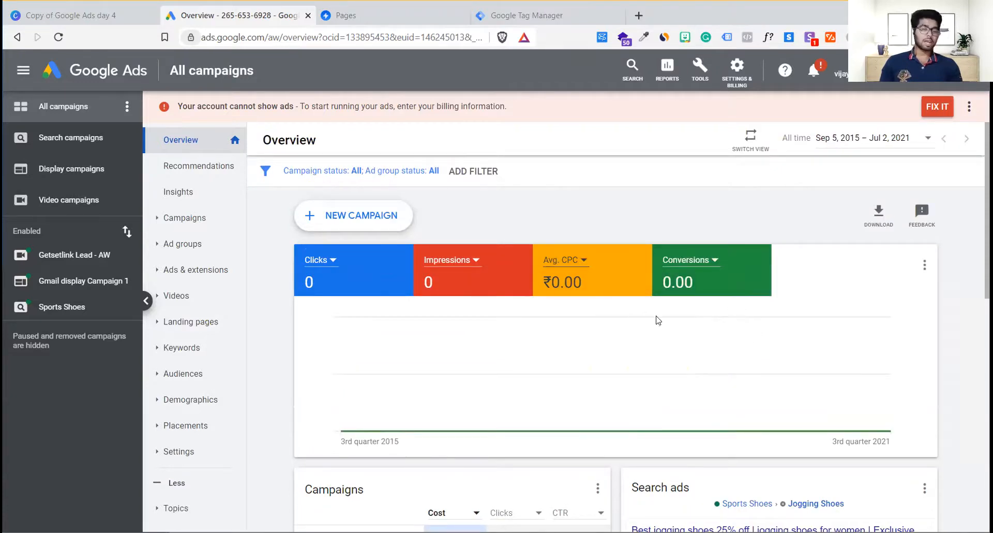
{"action": "left_click", "coordinate": [699, 67]}
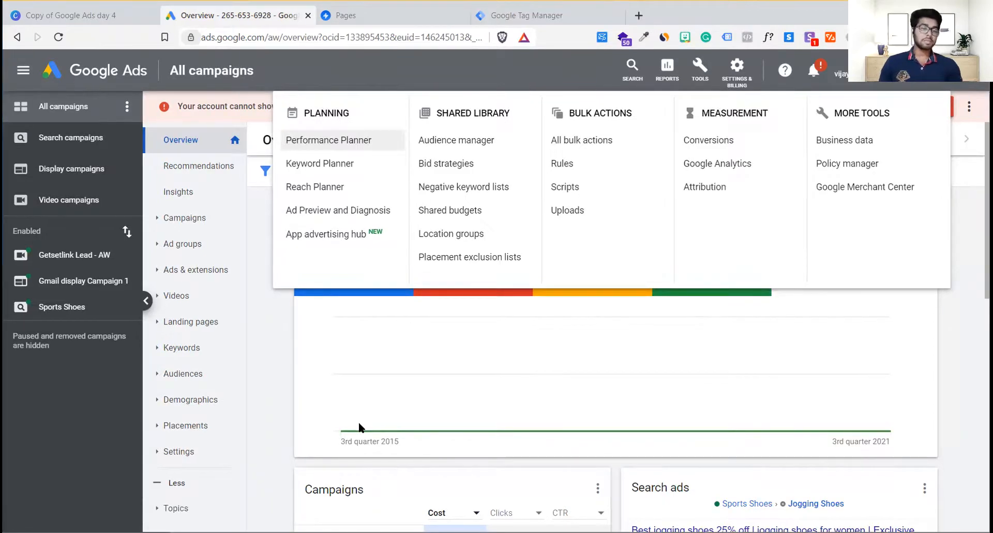
{"action": "left_click", "coordinate": [265, 334]}
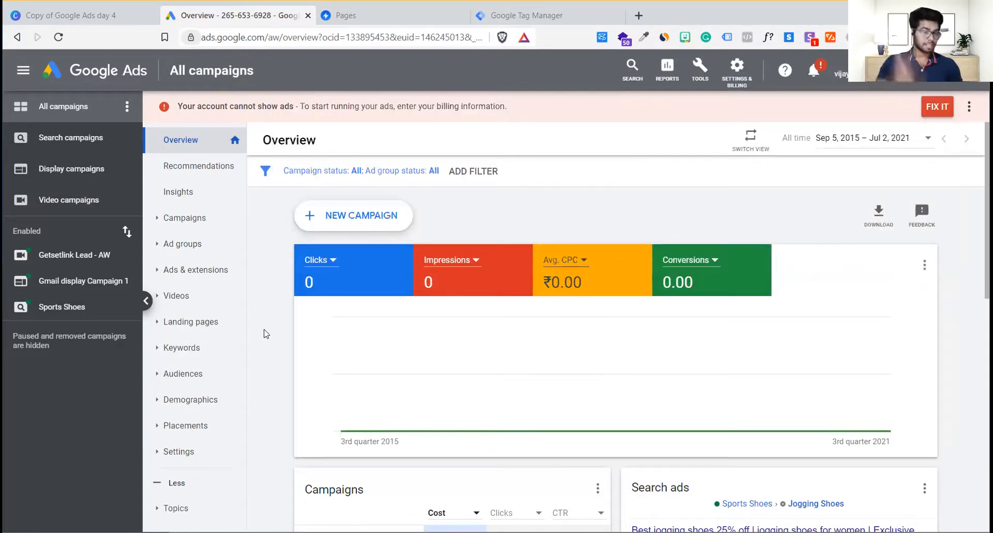
{"action": "mouse_move", "coordinate": [703, 336]}
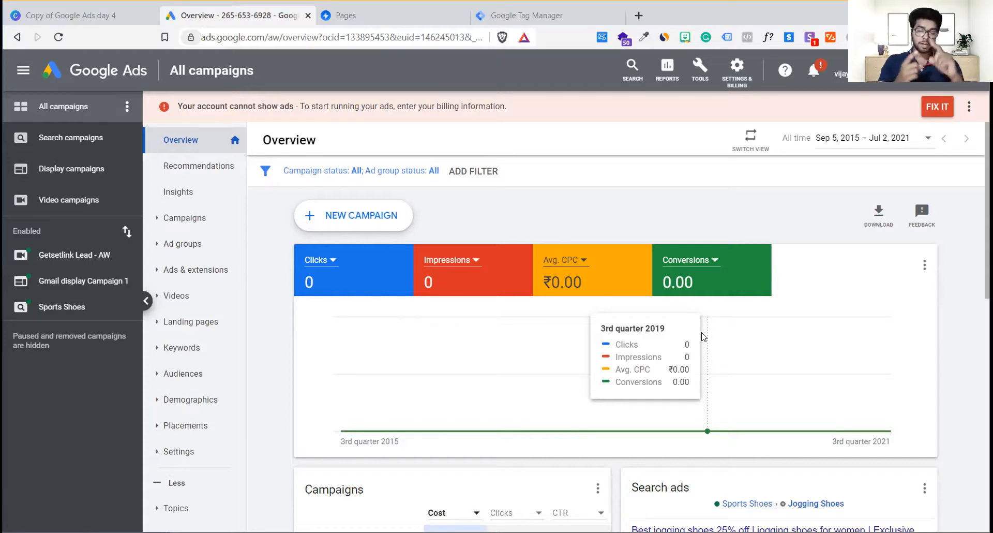
Switch to Google Tag Manager's page for adding a new account
{"action": "left_click", "coordinate": [548, 16]}
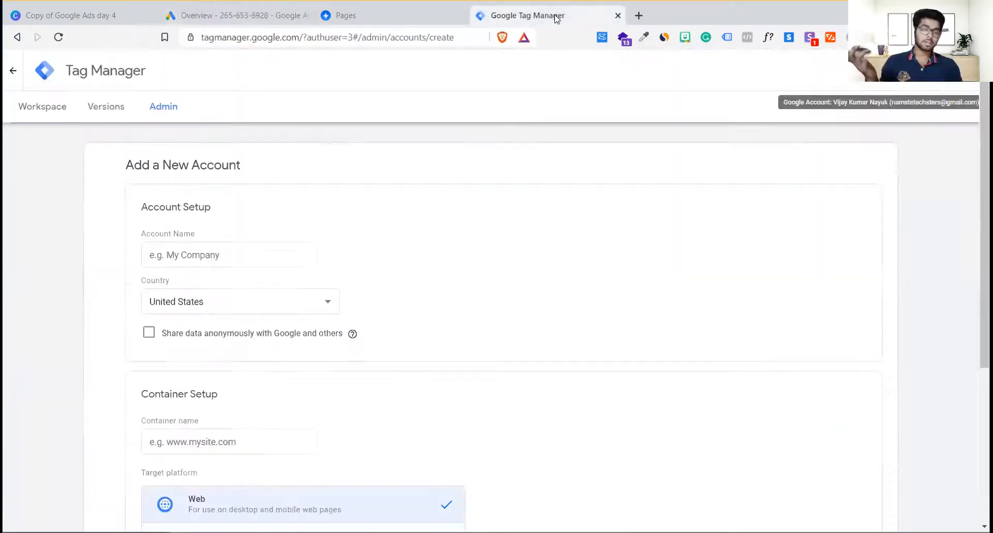
Review the account setup and container setup fields of the new account form, including the target platform options
{"action": "scroll", "coordinate": [482, 336], "scroll_direction": "down", "scroll_amount": 5}
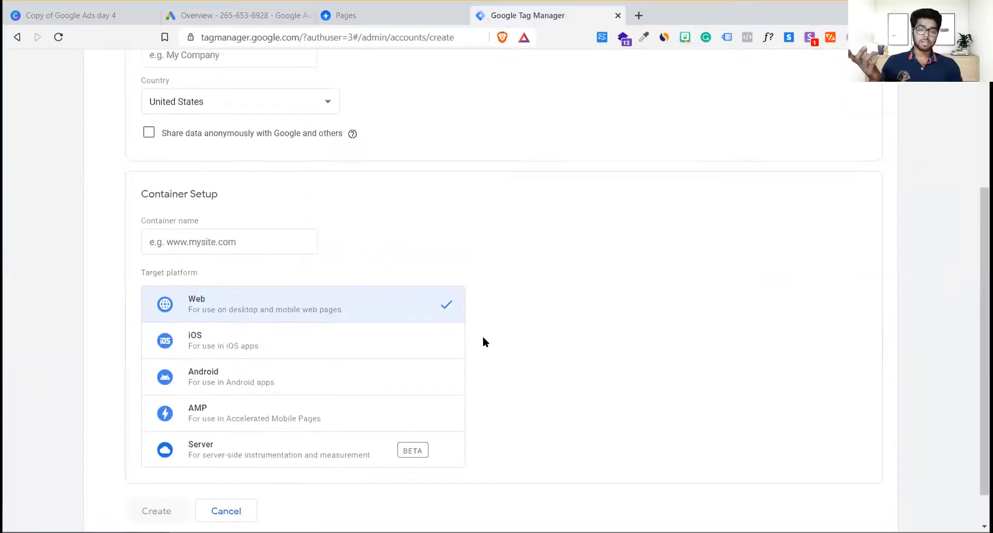
{"action": "scroll", "coordinate": [200, 279], "scroll_direction": "up", "scroll_amount": 5}
{"action": "scroll", "coordinate": [201, 280], "scroll_direction": "down", "scroll_amount": 5}
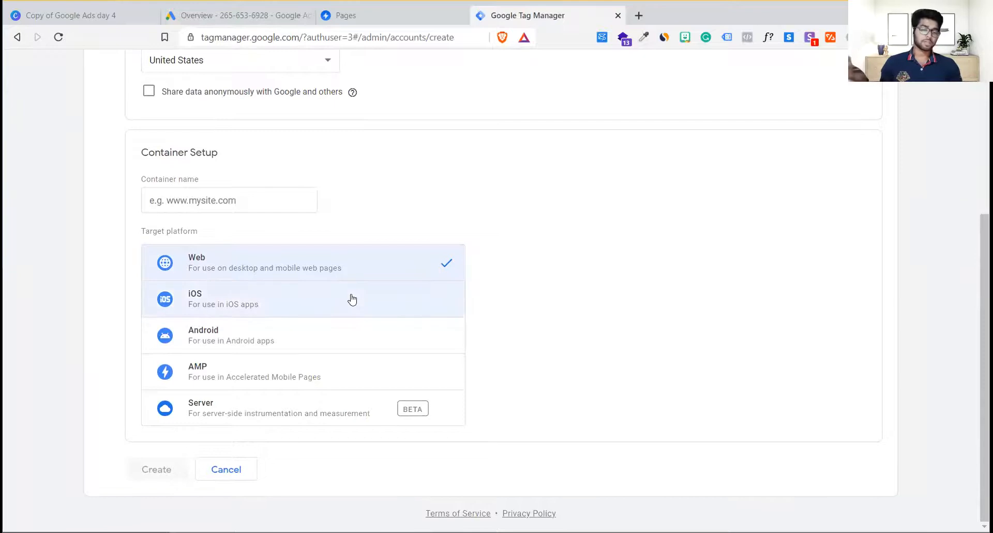
{"action": "scroll", "coordinate": [352, 298], "scroll_direction": "up", "scroll_amount": 4}
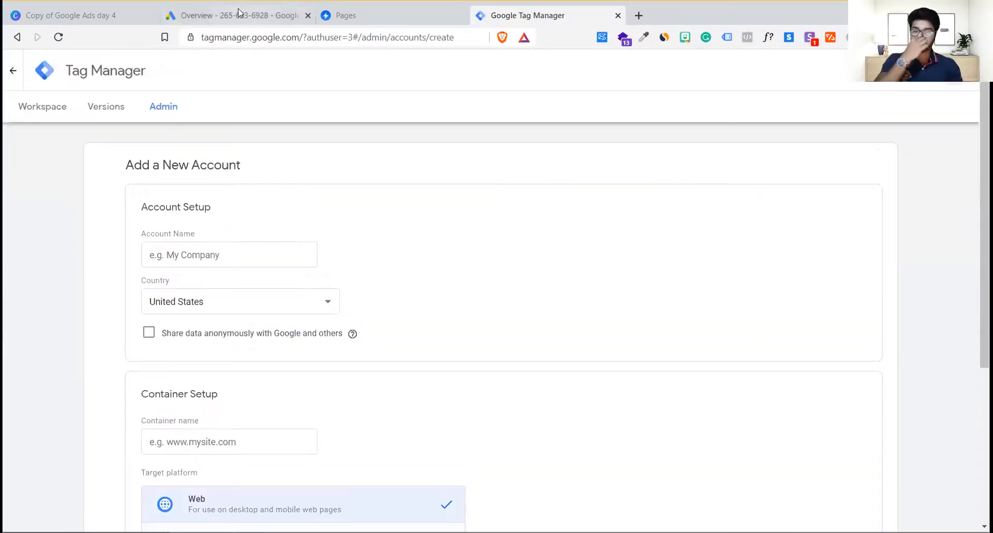
Switch to Google Ads and look over the available planning, shared library, bulk action and measurement tools
{"action": "left_click", "coordinate": [242, 17]}
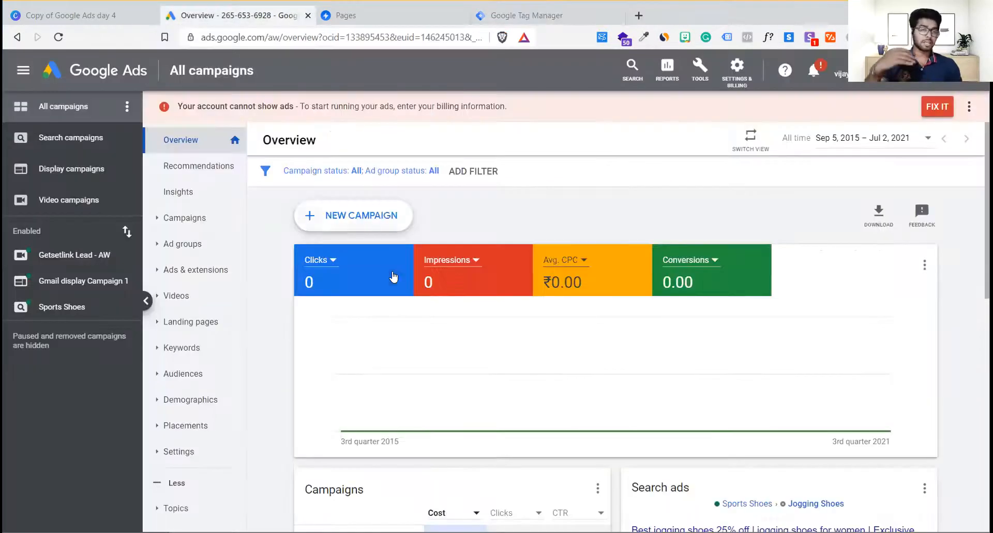
{"action": "left_click", "coordinate": [710, 78]}
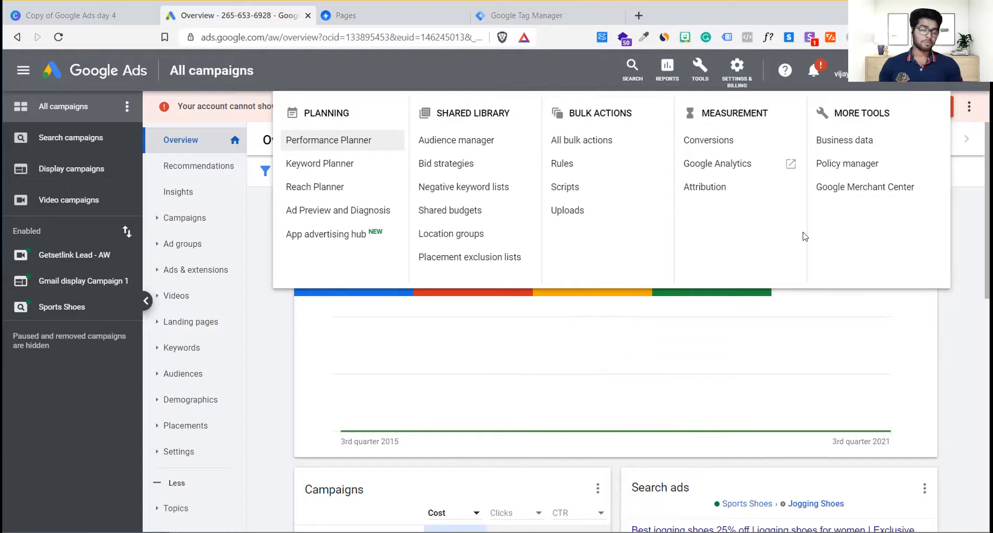
{"action": "left_click", "coordinate": [694, 312]}
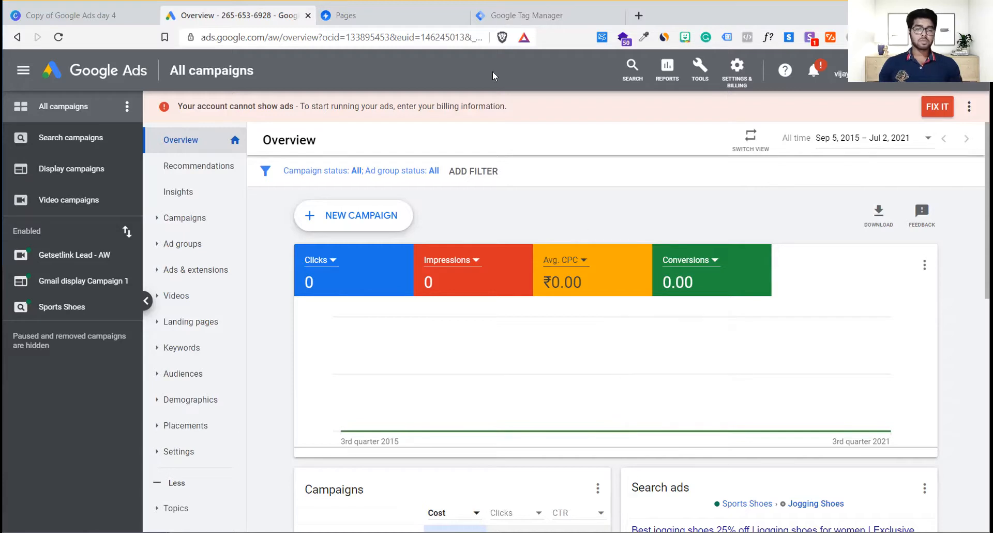
Switch to Google Tag Manager, leave the new account form, and browse the account picker's Favorites, Recents and All lists
{"action": "left_click", "coordinate": [538, 15]}
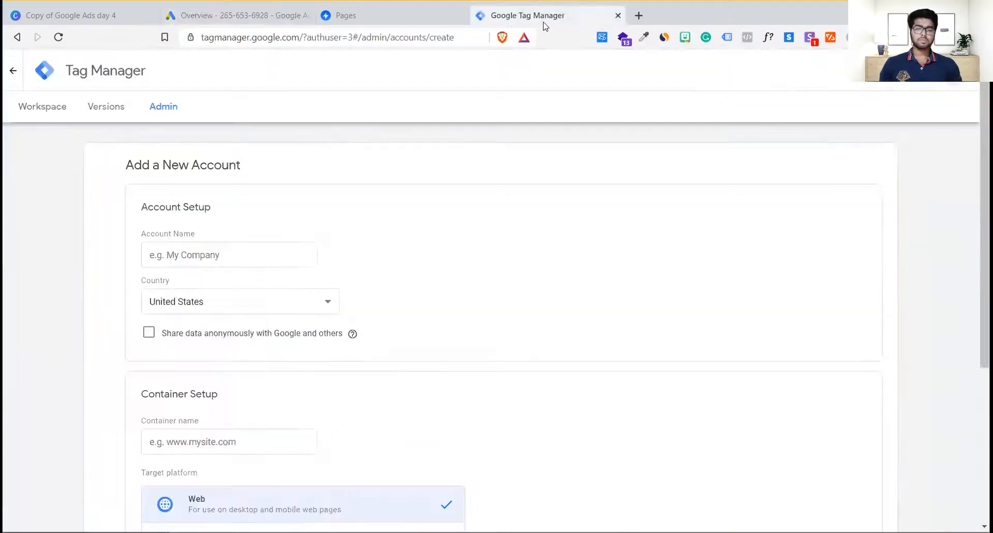
{"action": "left_click", "coordinate": [9, 83]}
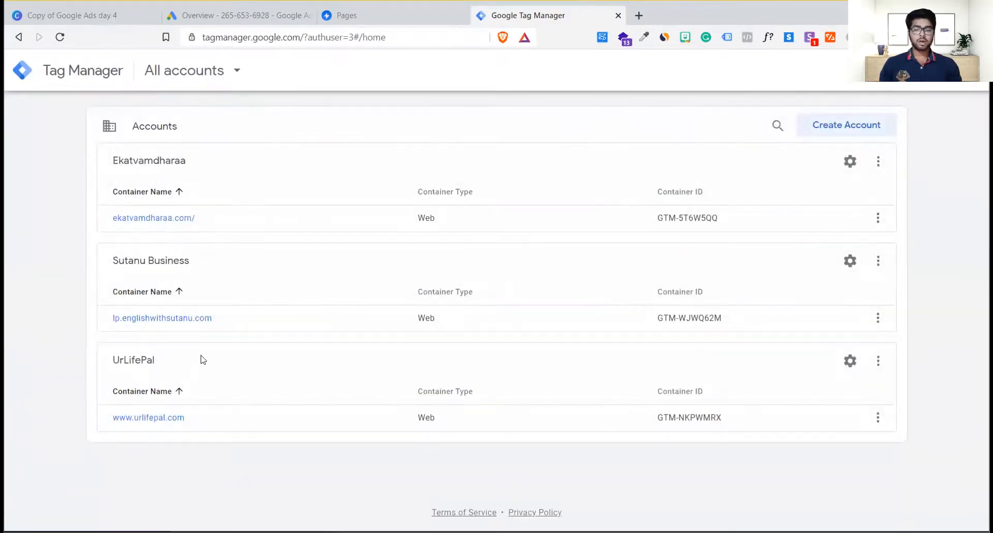
{"action": "left_click", "coordinate": [210, 75]}
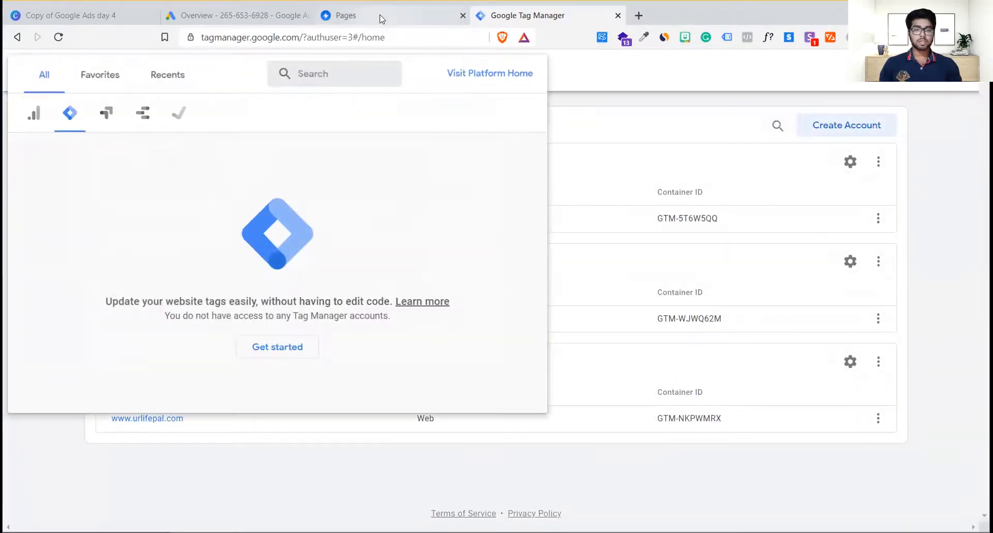
{"action": "left_click", "coordinate": [92, 81]}
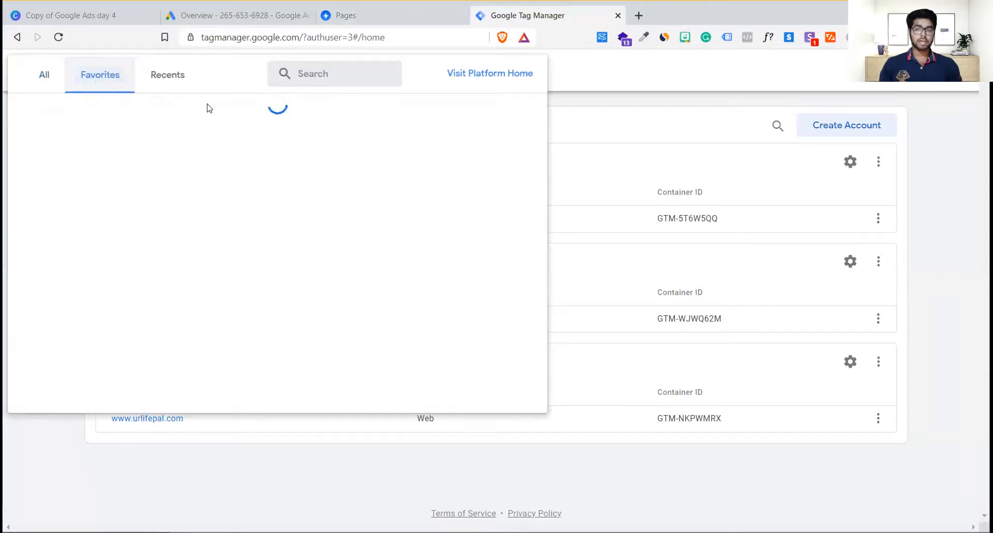
{"action": "left_click", "coordinate": [181, 79]}
{"action": "left_click", "coordinate": [50, 87]}
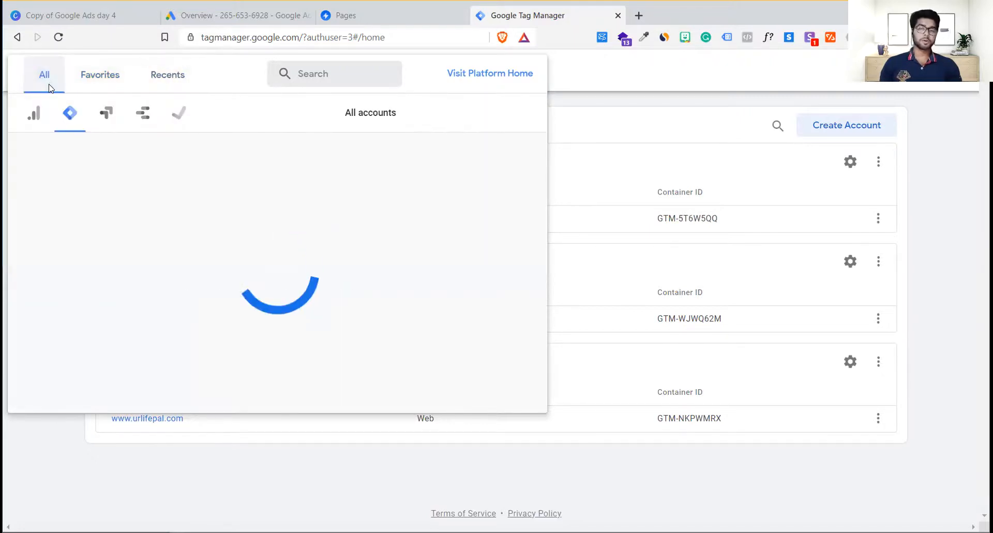
{"action": "left_click", "coordinate": [32, 118]}
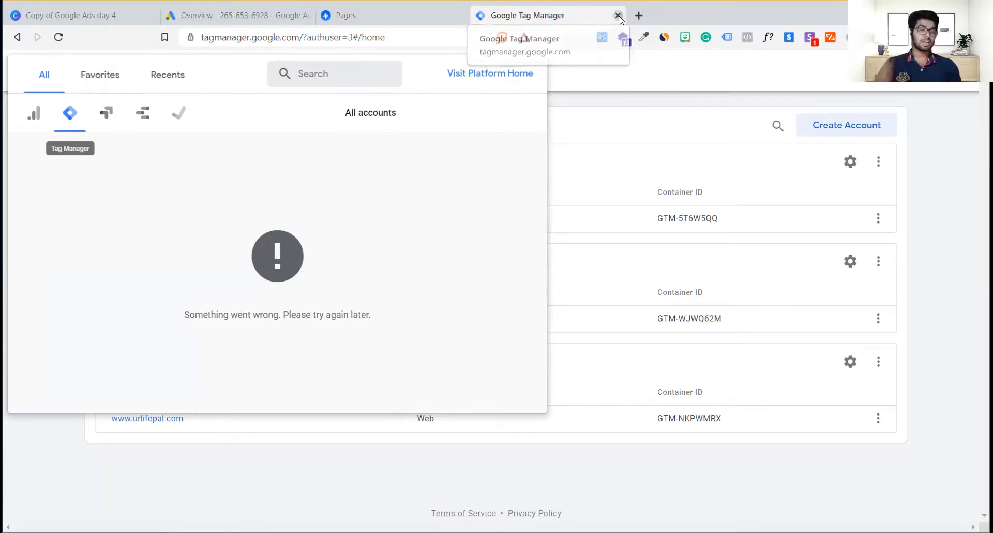
Close Google Tag Manager and return to the all-campaigns overview in Google Ads
{"action": "left_click", "coordinate": [618, 16]}
{"action": "left_click", "coordinate": [259, 15]}
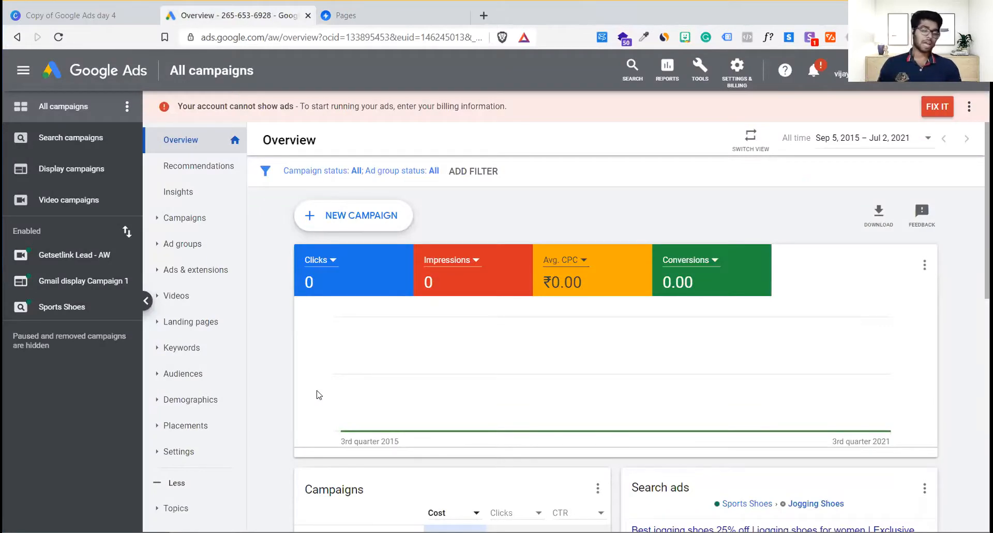
{"action": "scroll", "coordinate": [317, 394], "scroll_direction": "down", "scroll_amount": 4}
{"action": "scroll", "coordinate": [317, 394], "scroll_direction": "up", "scroll_amount": 4}
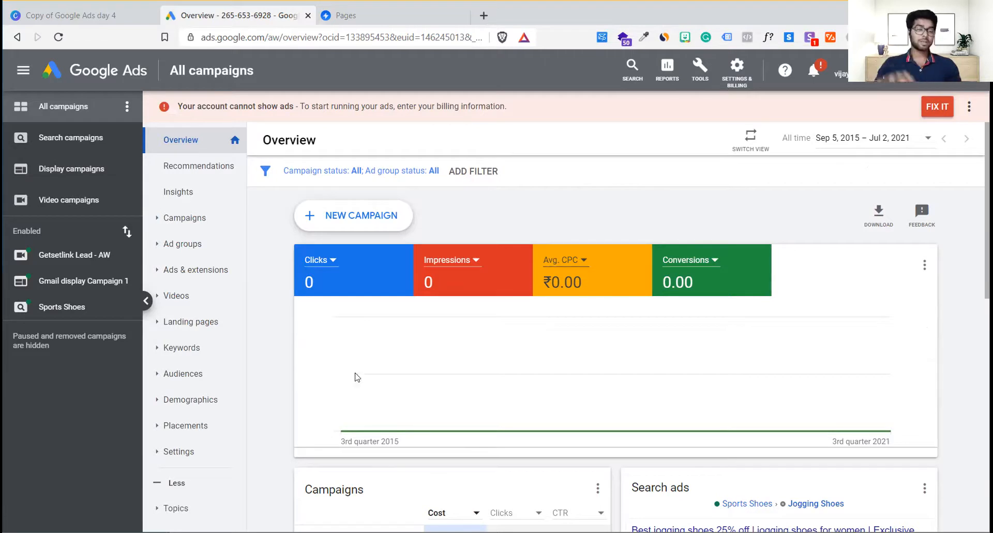